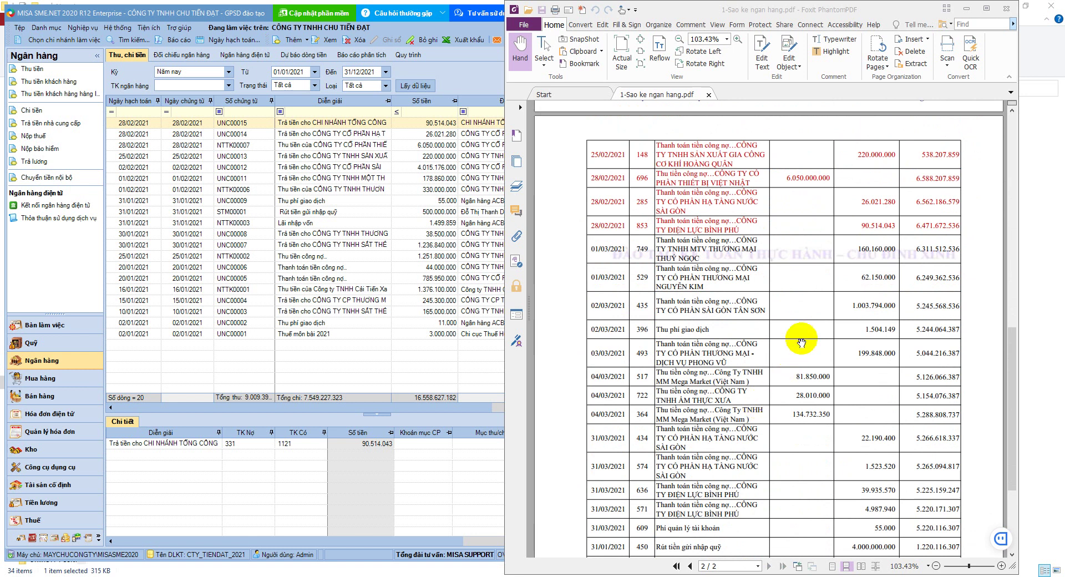
- Examine the March 2021 payments and receipts on page 2 of the bank statement PDF
{"action": "scroll", "coordinate": [796, 325], "scroll_direction": "down", "scroll_amount": 3}
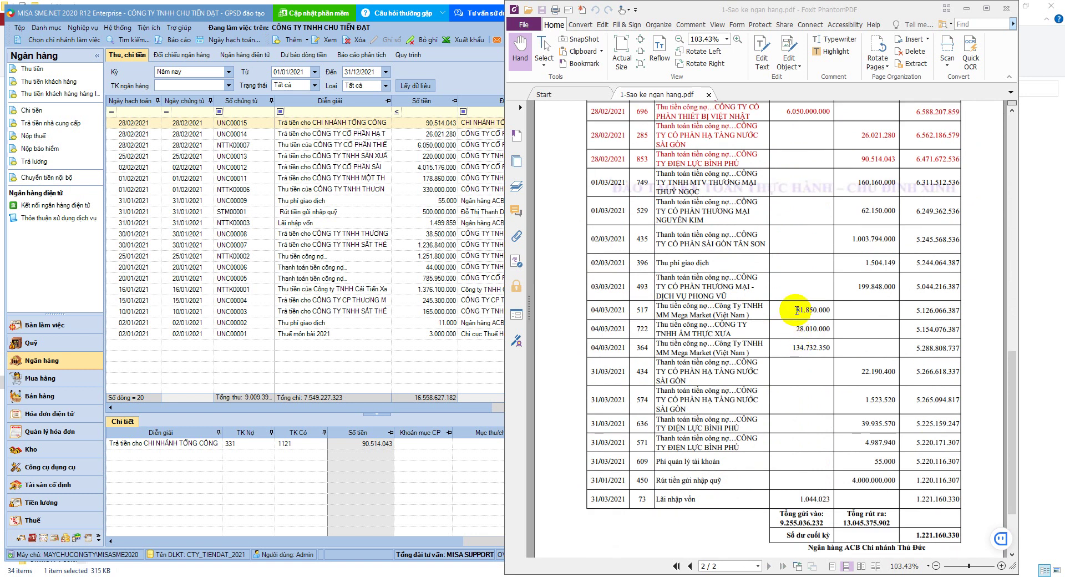
{"action": "left_click_drag", "start_coordinate": [796, 310], "coordinate": [830, 314]}
{"action": "scroll", "coordinate": [835, 309], "scroll_direction": "up", "scroll_amount": 3}
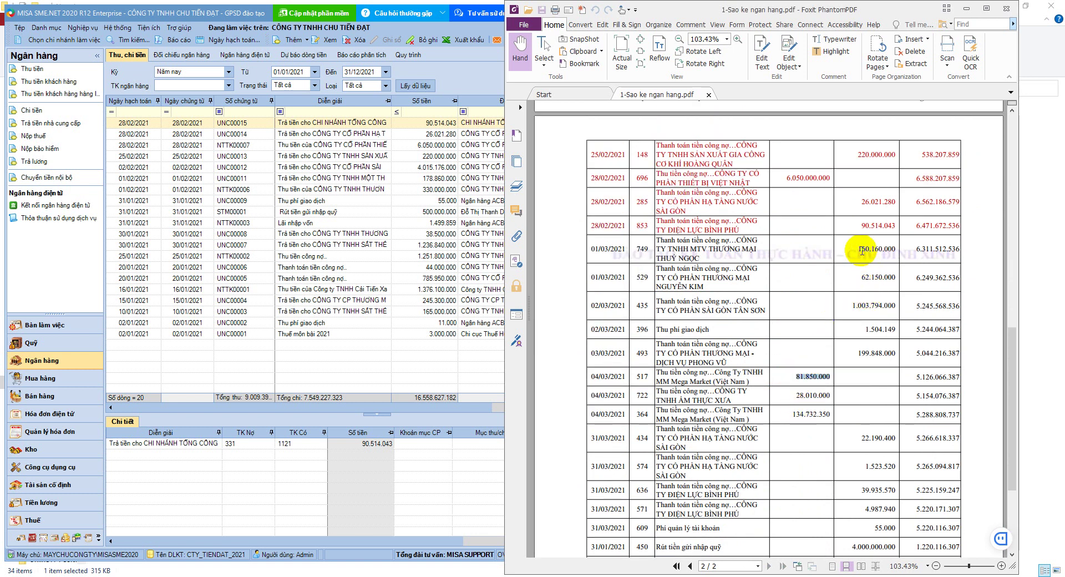
{"action": "left_click_drag", "start_coordinate": [859, 248], "coordinate": [863, 303]}
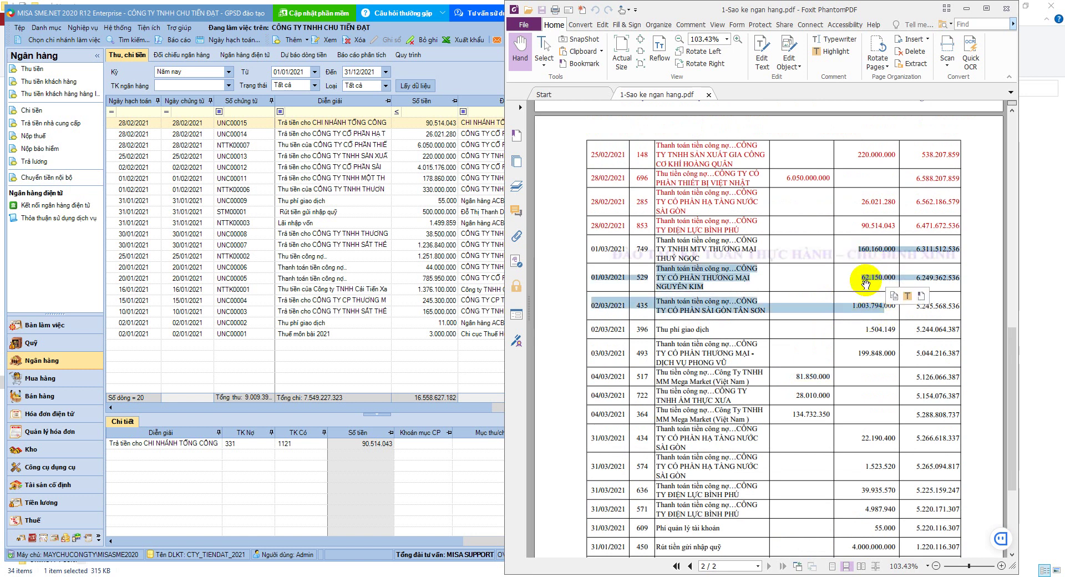
{"action": "left_click", "coordinate": [864, 299]}
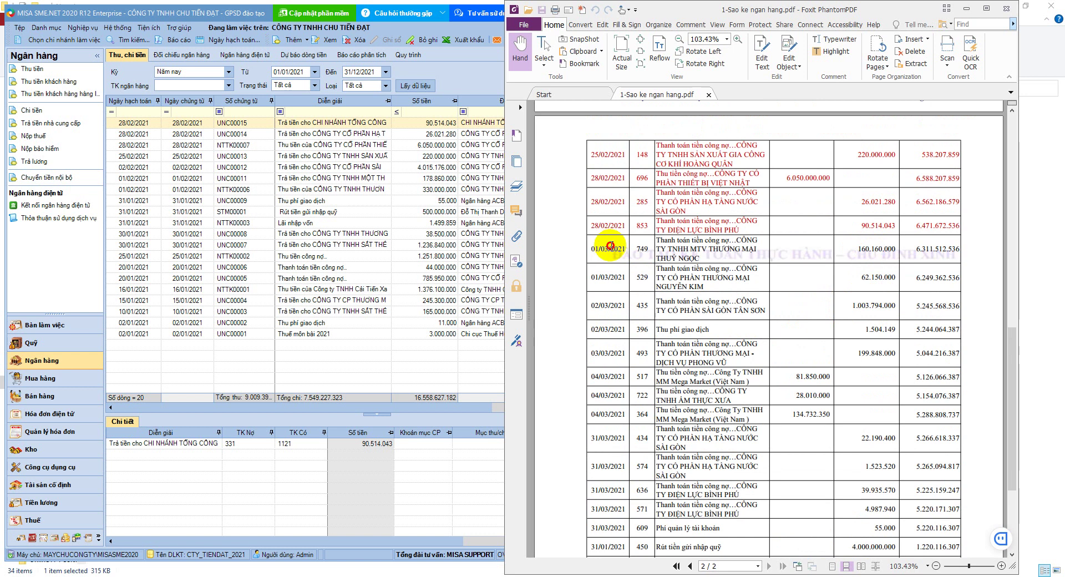
{"action": "left_click_drag", "start_coordinate": [610, 245], "coordinate": [847, 247]}
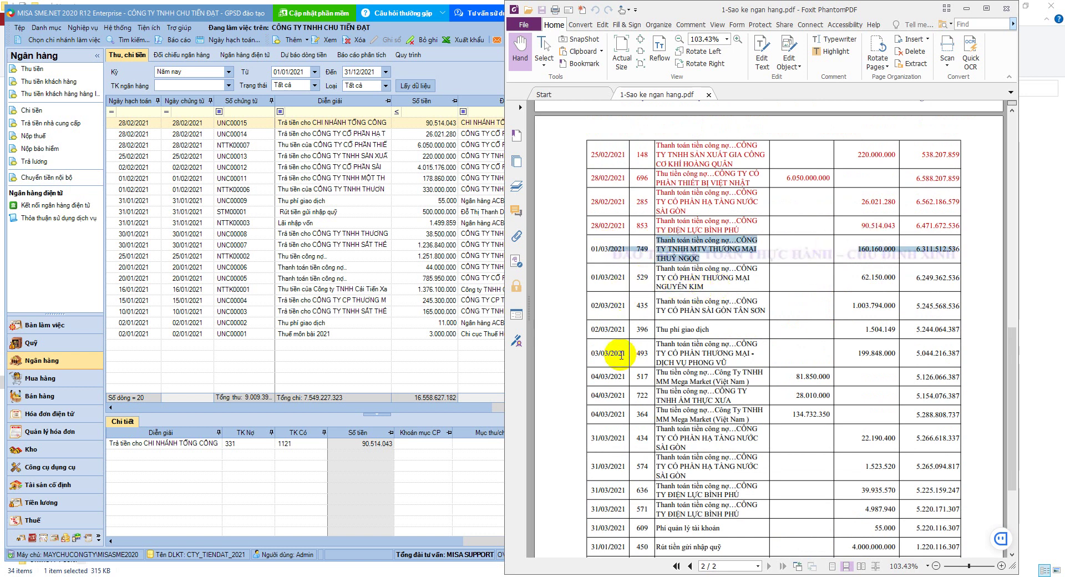
{"action": "scroll", "coordinate": [860, 383], "scroll_direction": "down", "scroll_amount": 2}
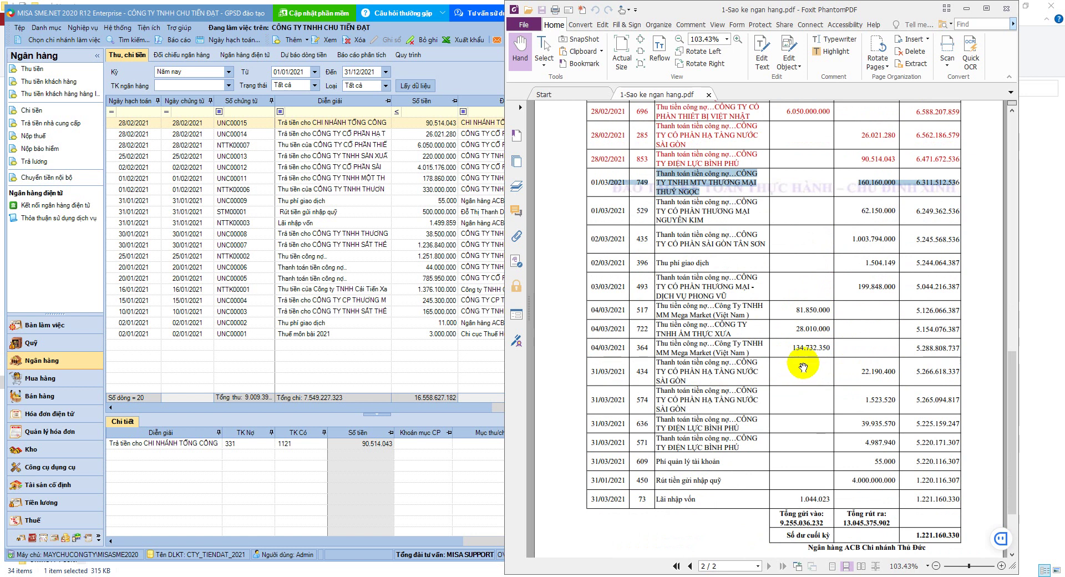
{"action": "left_click", "coordinate": [864, 269]}
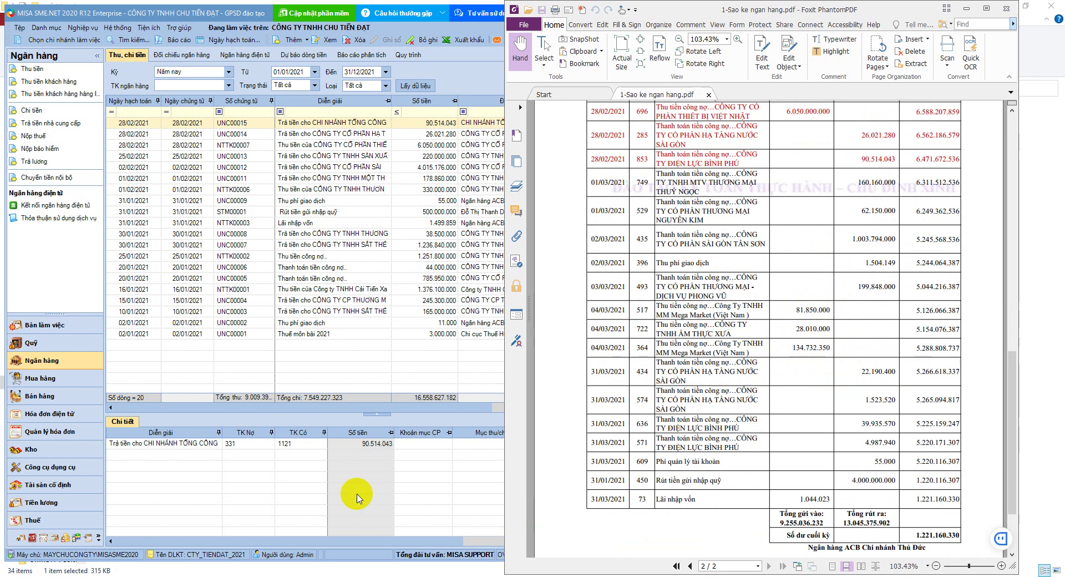
{"action": "left_click", "coordinate": [42, 362]}
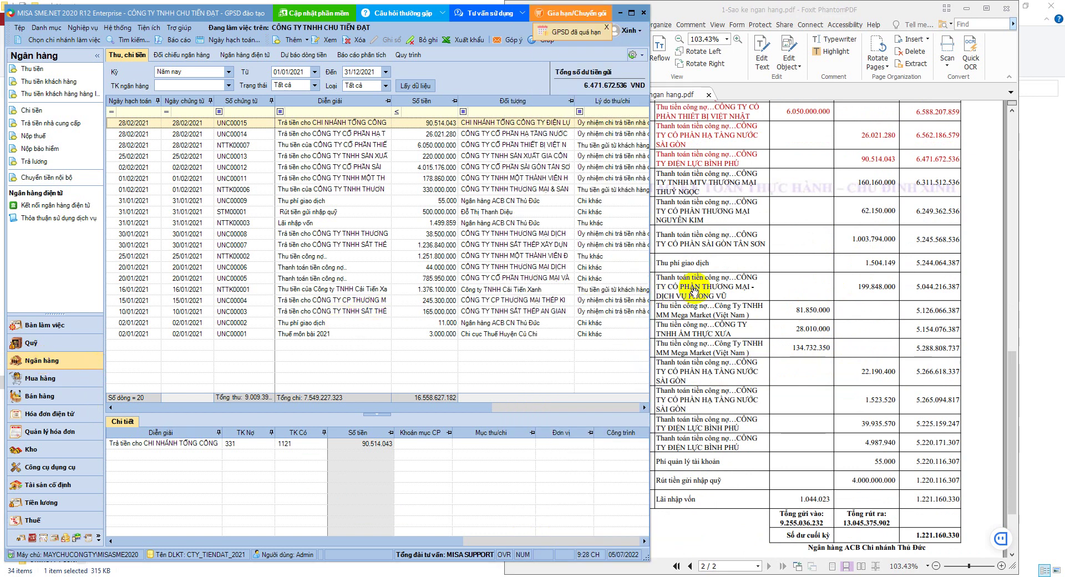
{"action": "left_click", "coordinate": [805, 310]}
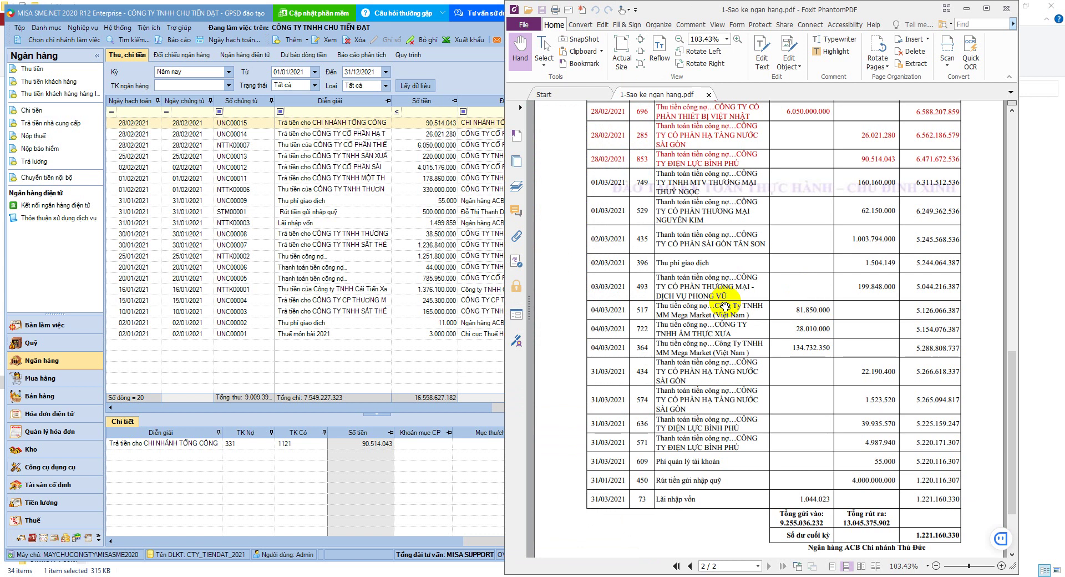
- Open the customer receipt form (Thu tiền khách hàng) for deposit payment and place the bank statement window beside it
{"action": "left_click", "coordinate": [61, 83]}
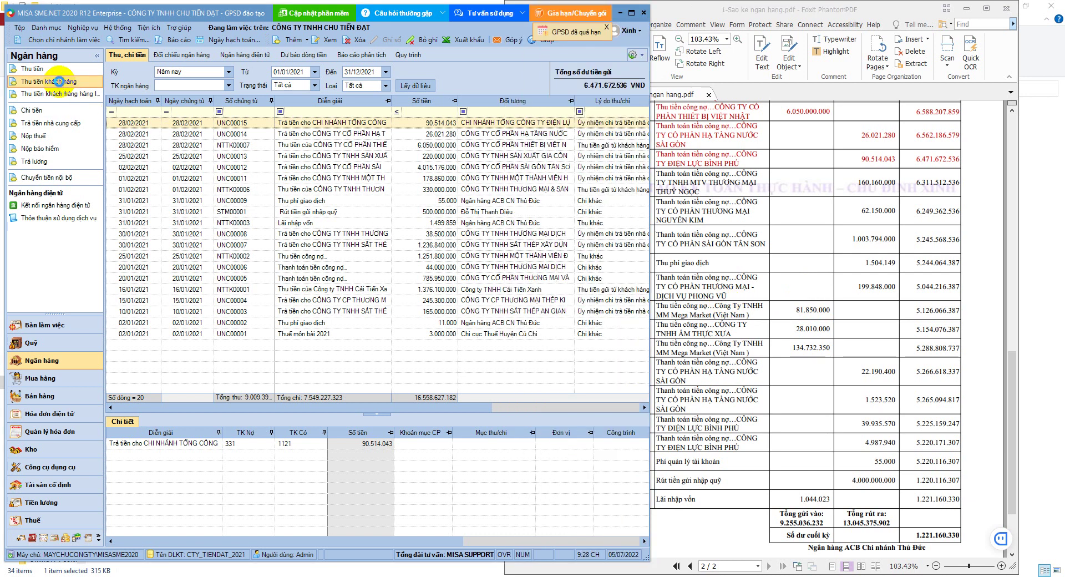
{"action": "left_click_drag", "start_coordinate": [452, 113], "coordinate": [288, 100]}
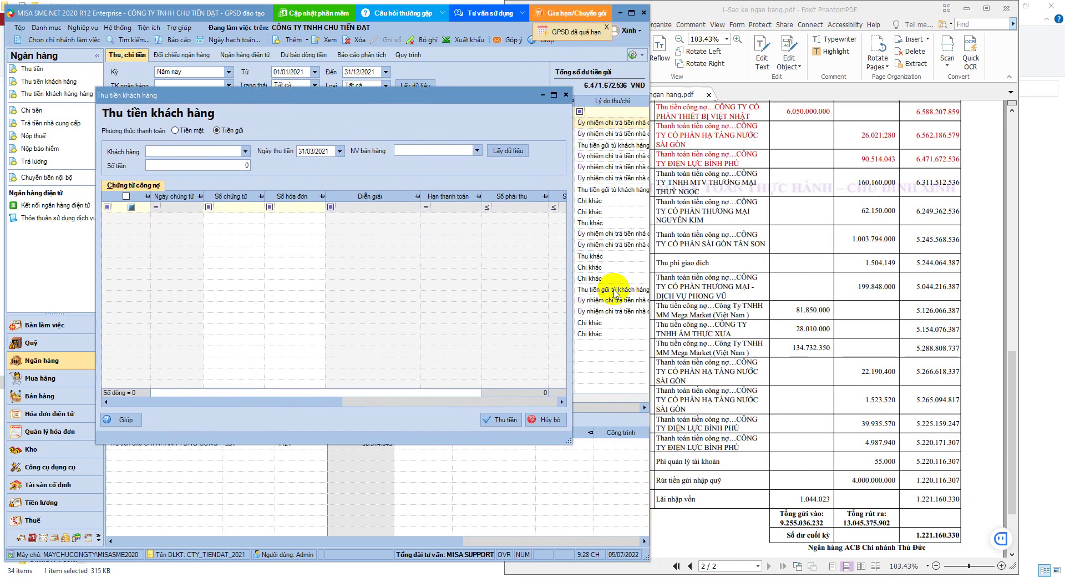
{"action": "left_click", "coordinate": [825, 181]}
{"action": "left_click_drag", "start_coordinate": [704, 11], "coordinate": [793, 18]}
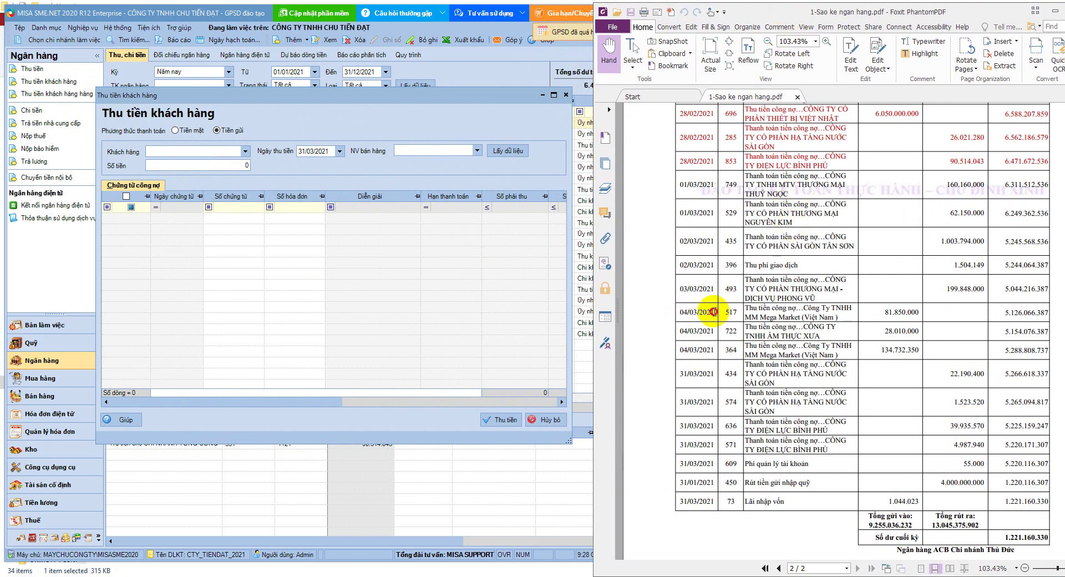
- Set the receipt date to 04/03/2021, choose customer MM Mega Market, and load its outstanding receivable documents
{"action": "left_click_drag", "start_coordinate": [713, 312], "coordinate": [682, 312]}
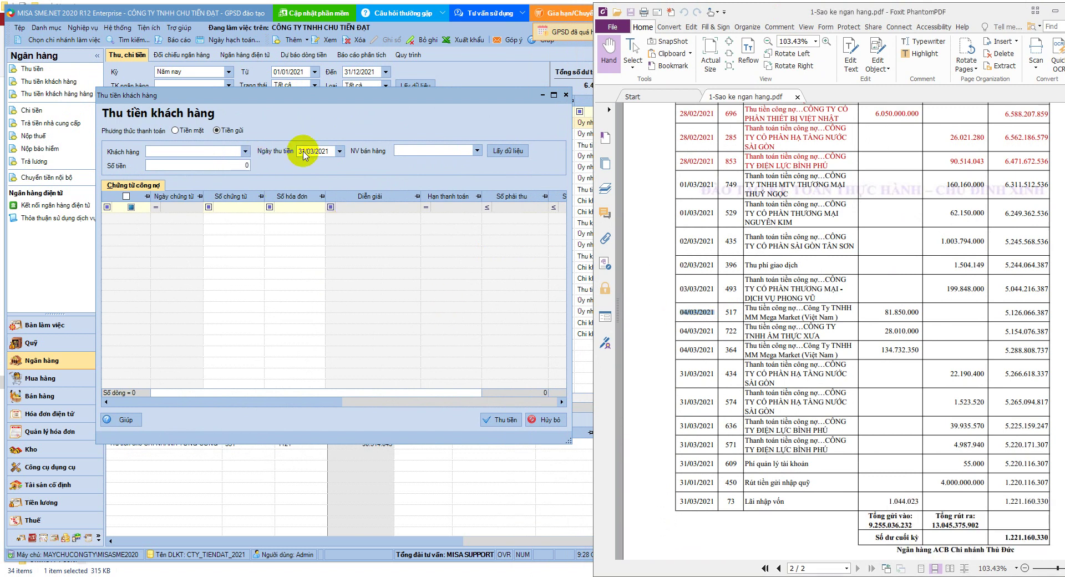
{"action": "left_click", "coordinate": [328, 151]}
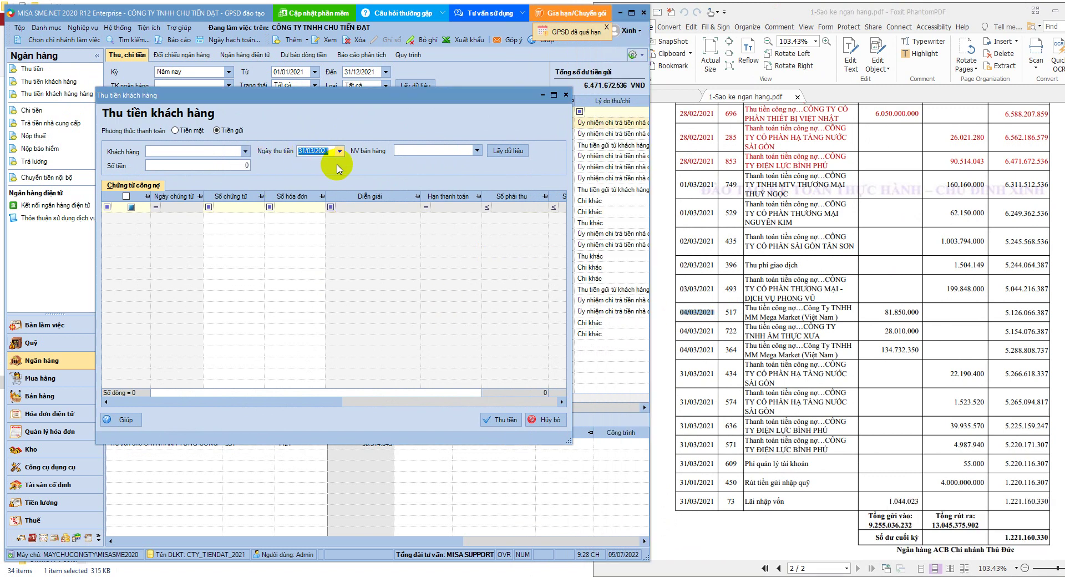
{"action": "left_click", "coordinate": [234, 154]}
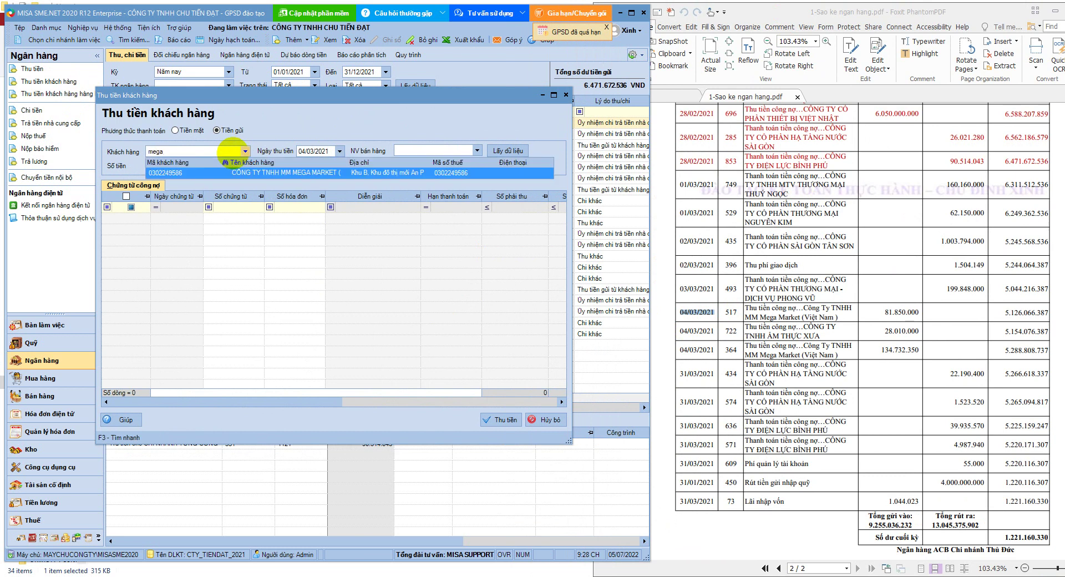
{"action": "left_click", "coordinate": [303, 172]}
{"action": "left_click", "coordinate": [505, 152]}
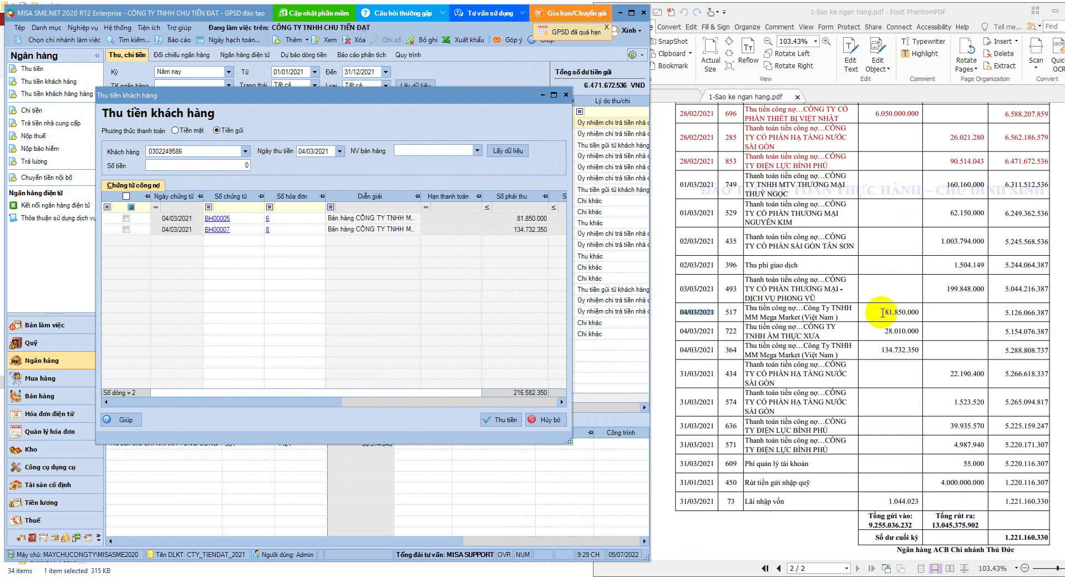
- Select MM Mega Market's 81.850.000 invoice matching the bank statement and generate its deposit receipt voucher
{"action": "left_click_drag", "start_coordinate": [883, 312], "coordinate": [920, 312]}
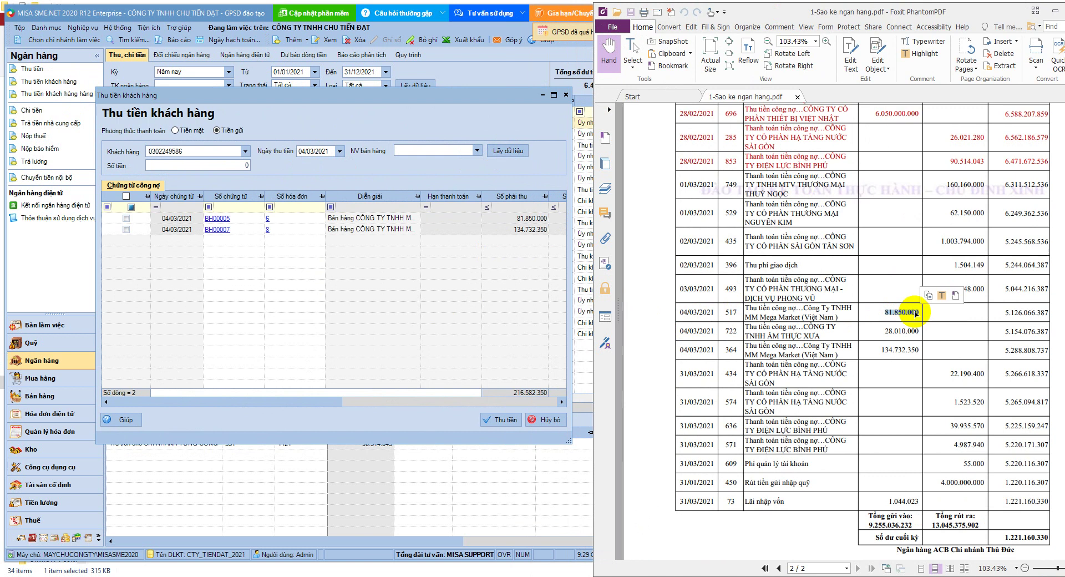
{"action": "left_click", "coordinate": [520, 218]}
{"action": "left_click", "coordinate": [126, 218]}
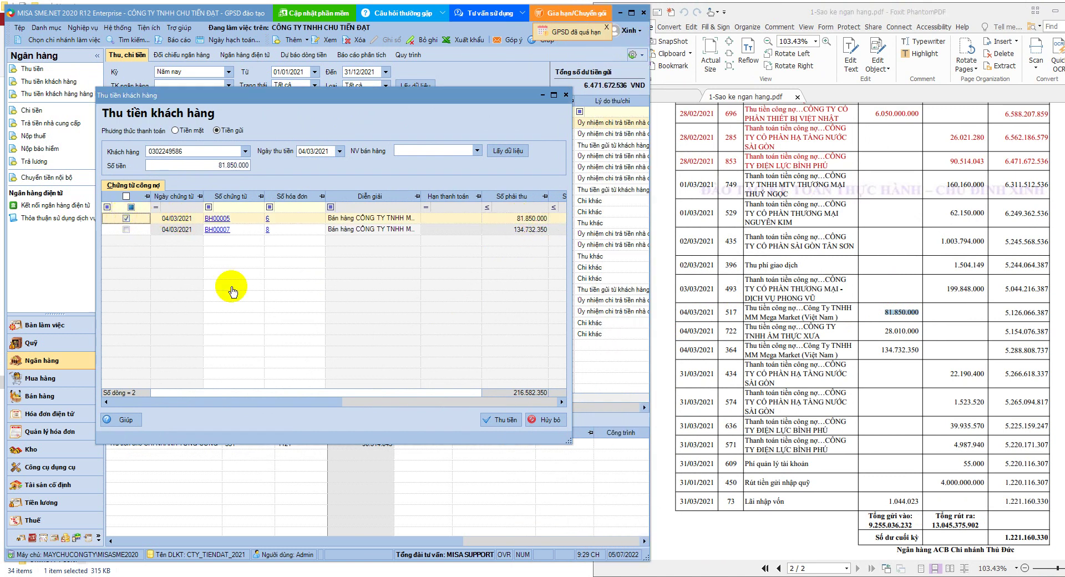
{"action": "left_click", "coordinate": [504, 420]}
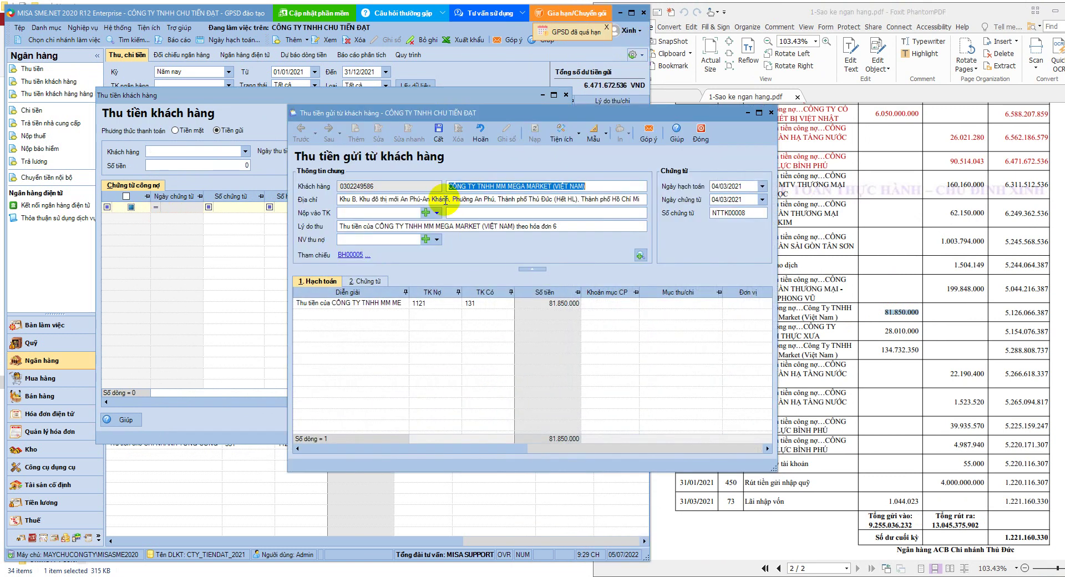
- Choose the Ngân hàng TMCP Á Châu - Thủ Đức deposit account on the MM Mega Market receipt, save it and close it
{"action": "left_click", "coordinate": [436, 213]}
{"action": "left_click", "coordinate": [373, 236]}
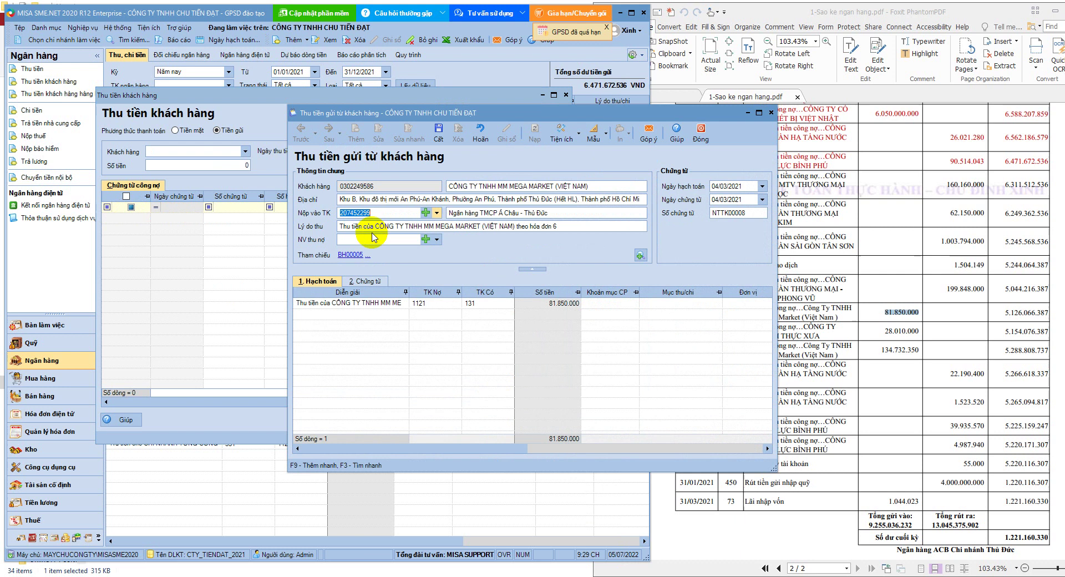
{"action": "left_click", "coordinate": [439, 133]}
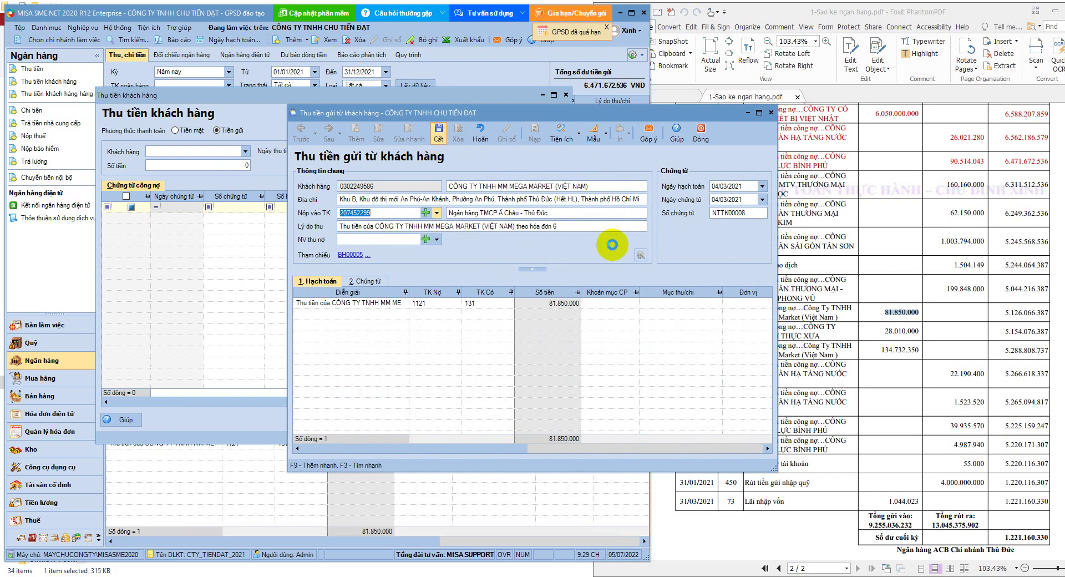
{"action": "left_click", "coordinate": [701, 135]}
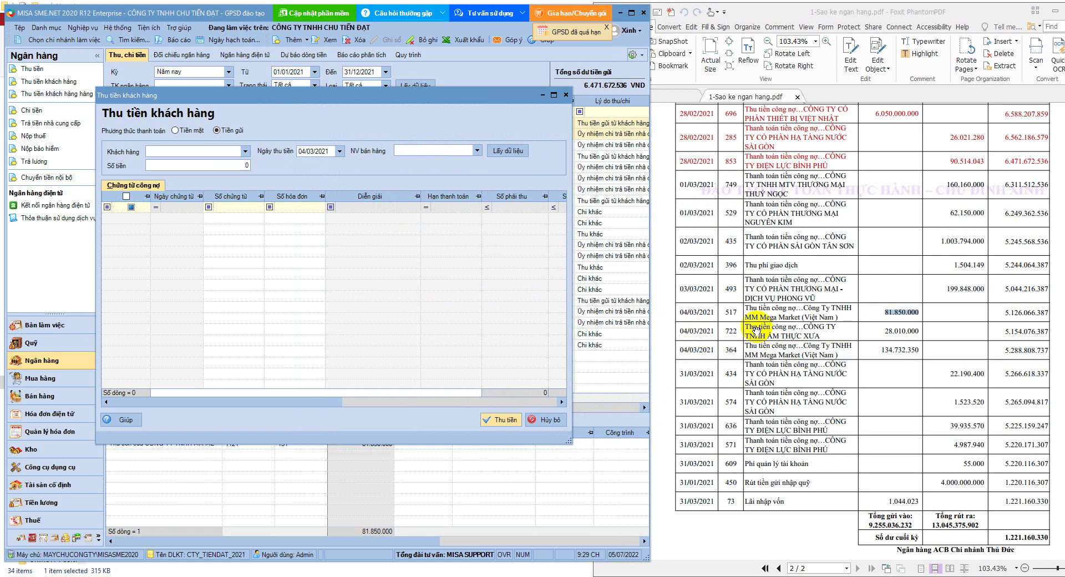
- Load the receivables of customer Công ty TNHH Ẩm Thực Xưa and generate a deposit receipt for its 28.010.000 invoice
{"action": "left_click", "coordinate": [230, 151]}
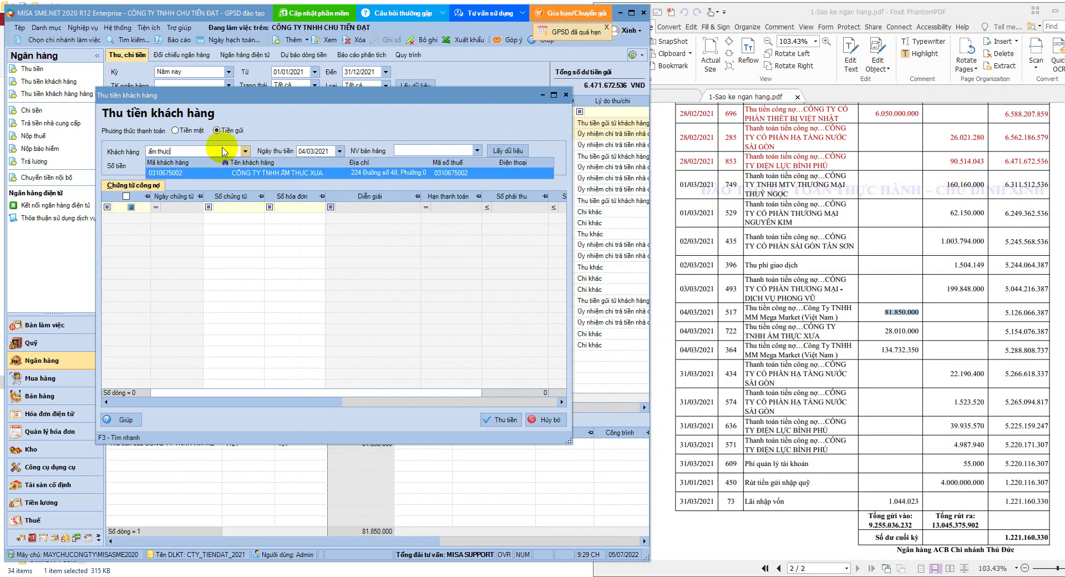
{"action": "left_click", "coordinate": [310, 172]}
{"action": "left_click", "coordinate": [494, 158]}
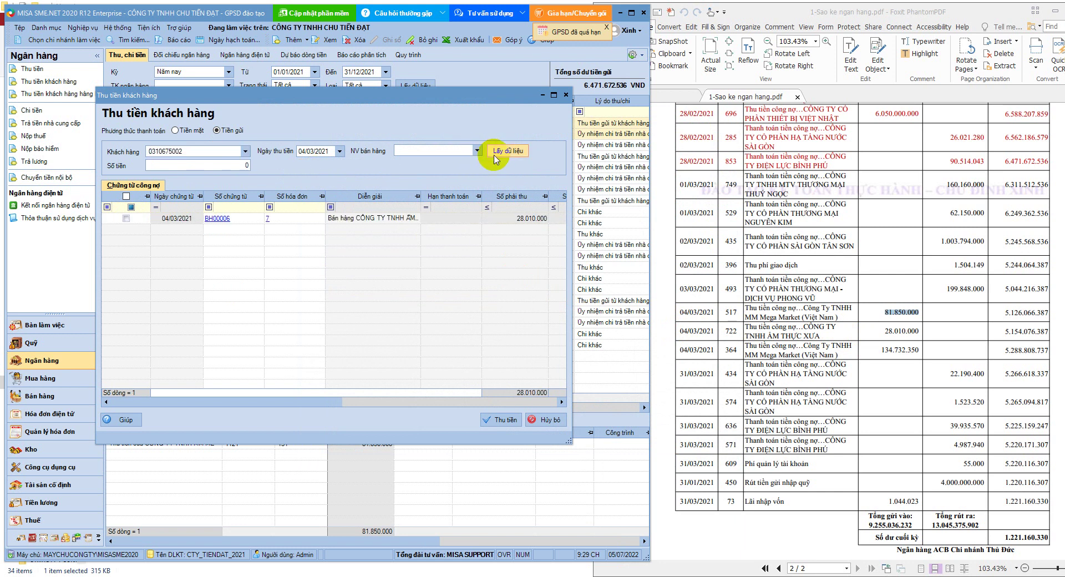
{"action": "left_click", "coordinate": [522, 218]}
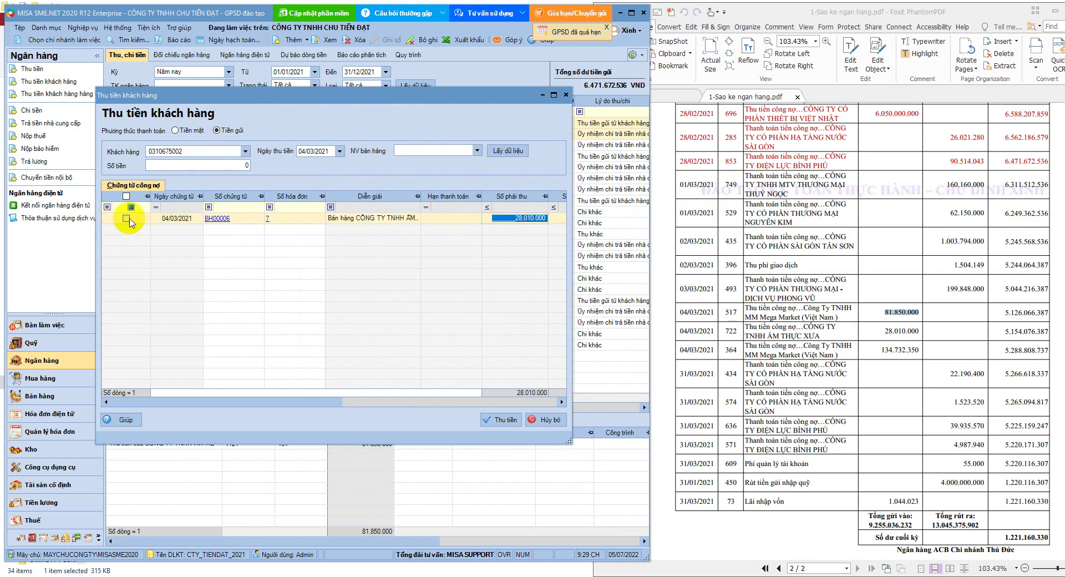
{"action": "left_click", "coordinate": [126, 218]}
{"action": "left_click", "coordinate": [506, 423]}
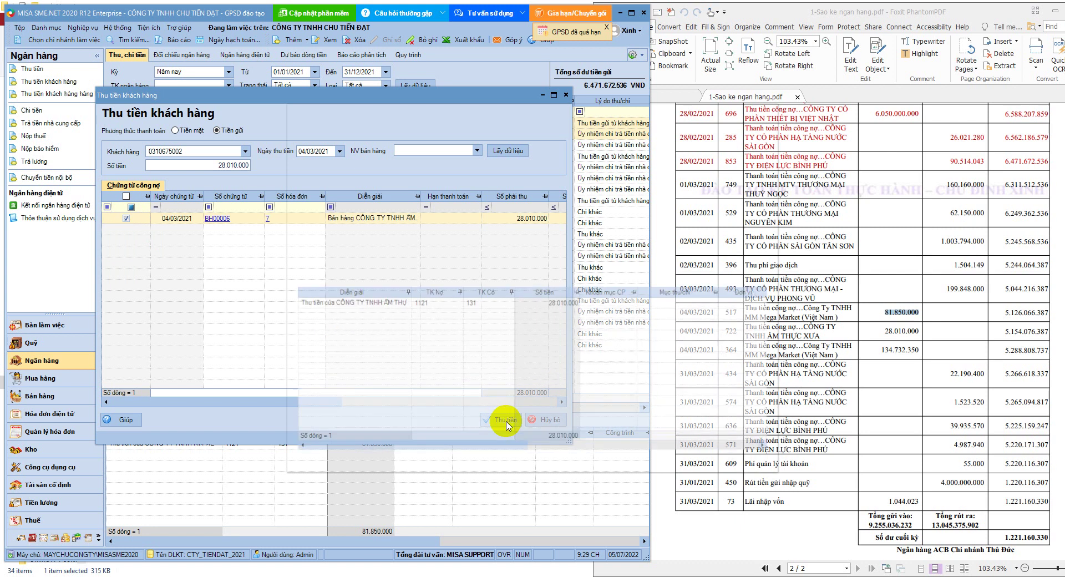
- Choose the Ngân hàng TMCP Á Châu - Thủ Đức deposit account on the Ẩm Thực Xưa receipt, save it and close it
{"action": "left_click", "coordinate": [437, 212]}
{"action": "left_click", "coordinate": [409, 234]}
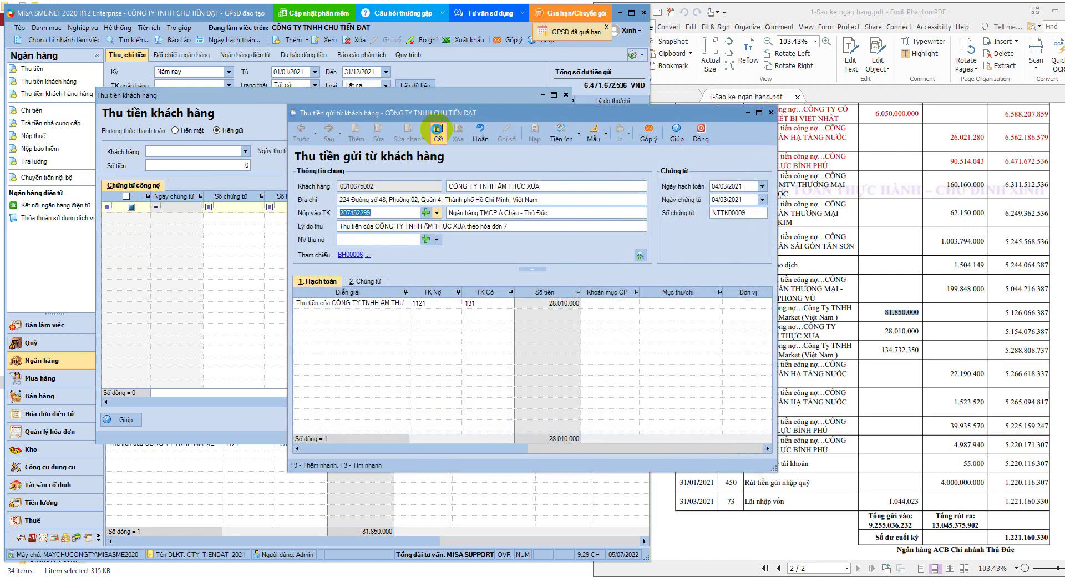
{"action": "left_click", "coordinate": [437, 131]}
{"action": "left_click", "coordinate": [701, 133]}
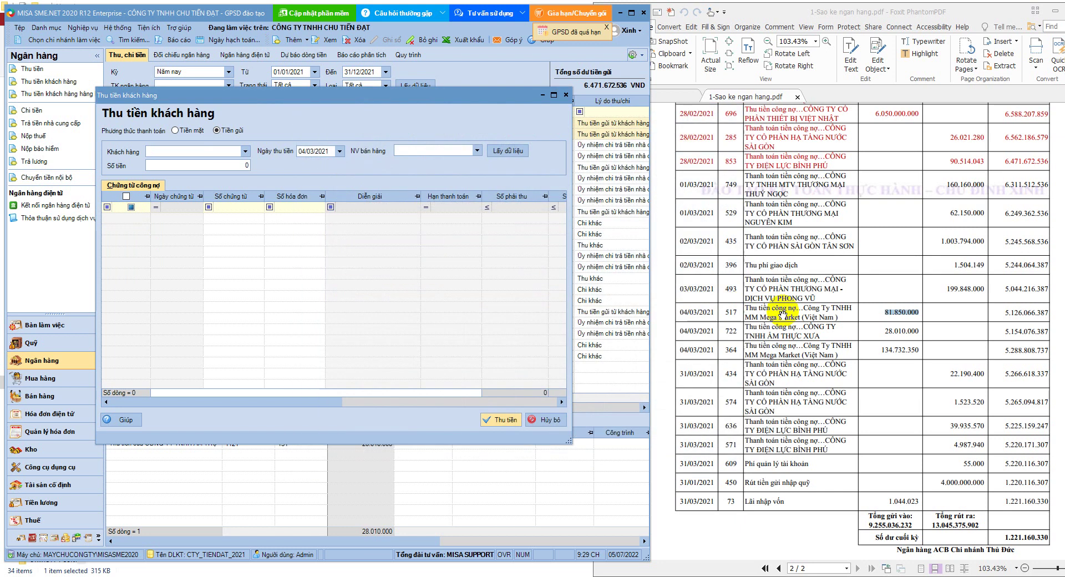
- Load the receivables of customer Công ty TNHH MM Mega Market (Việt Nam) and generate a deposit receipt for its 134.732.350 invoice
{"action": "left_click", "coordinate": [885, 354]}
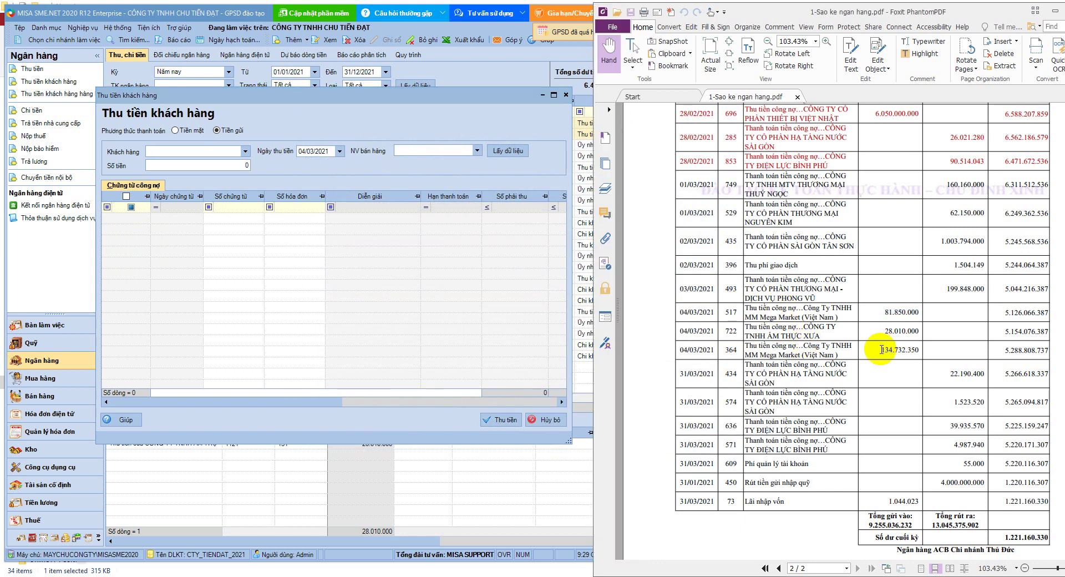
{"action": "left_click_drag", "start_coordinate": [881, 349], "coordinate": [921, 351]}
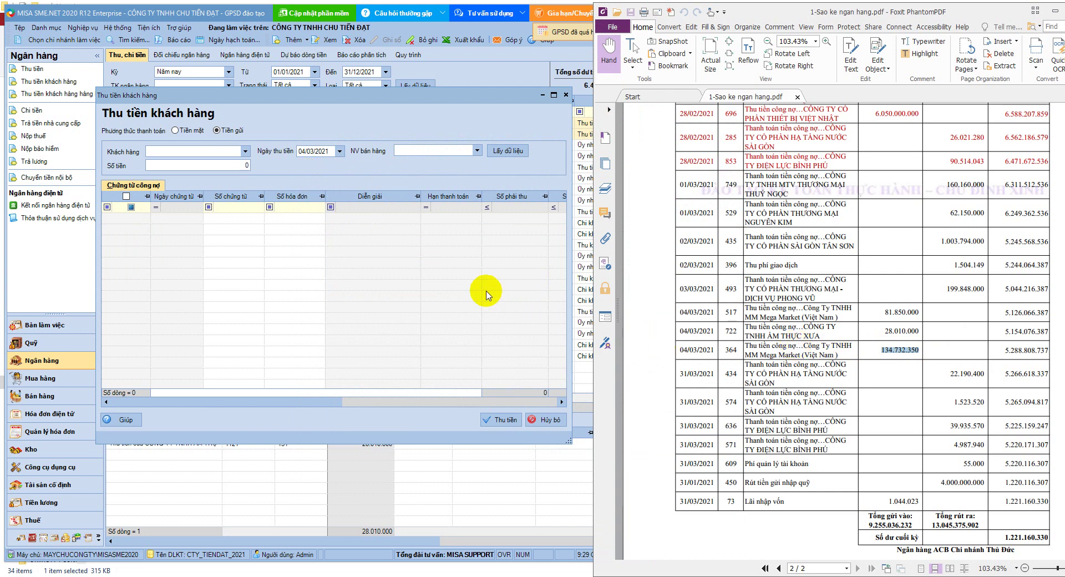
{"action": "left_click", "coordinate": [227, 152]}
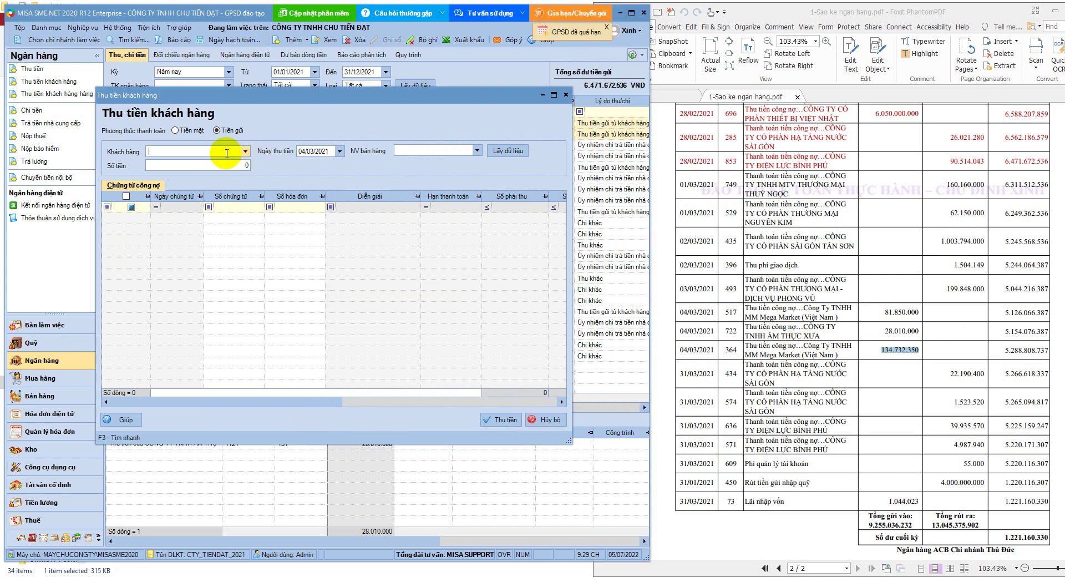
{"action": "type", "text": "me"}
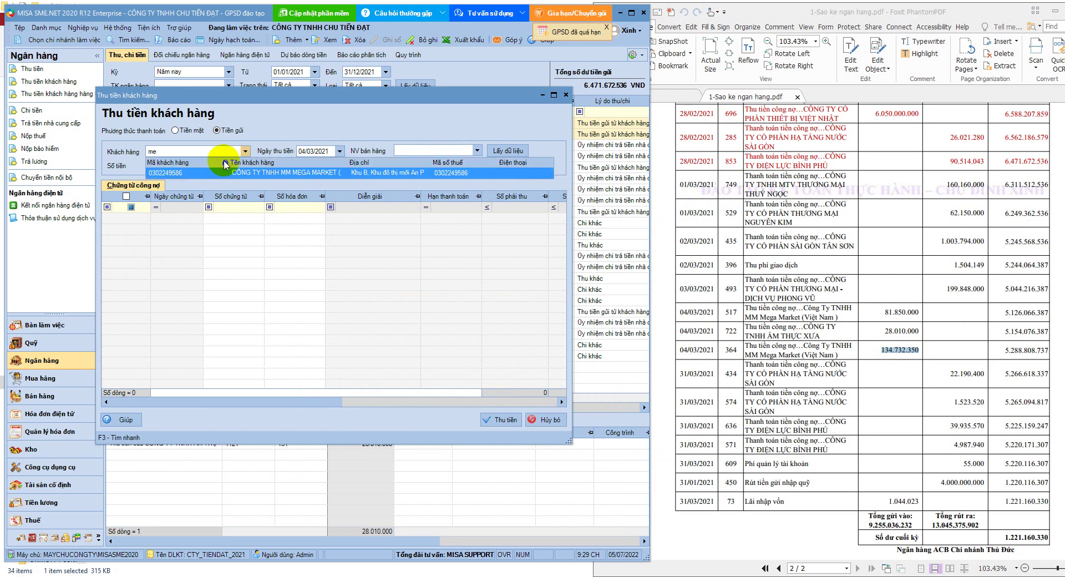
{"action": "left_click", "coordinate": [252, 177]}
{"action": "left_click", "coordinate": [520, 156]}
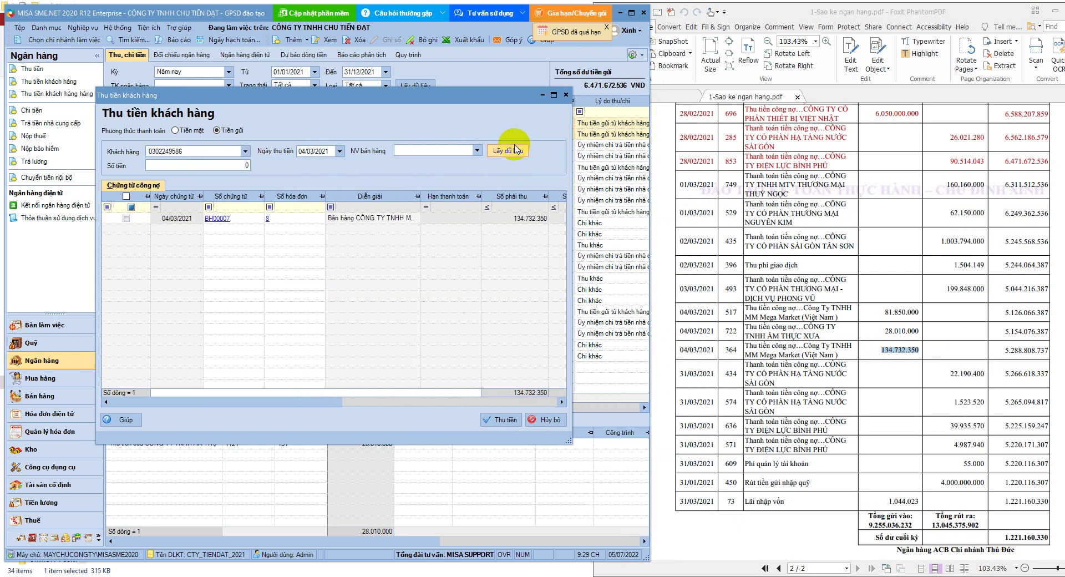
{"action": "left_click", "coordinate": [518, 218]}
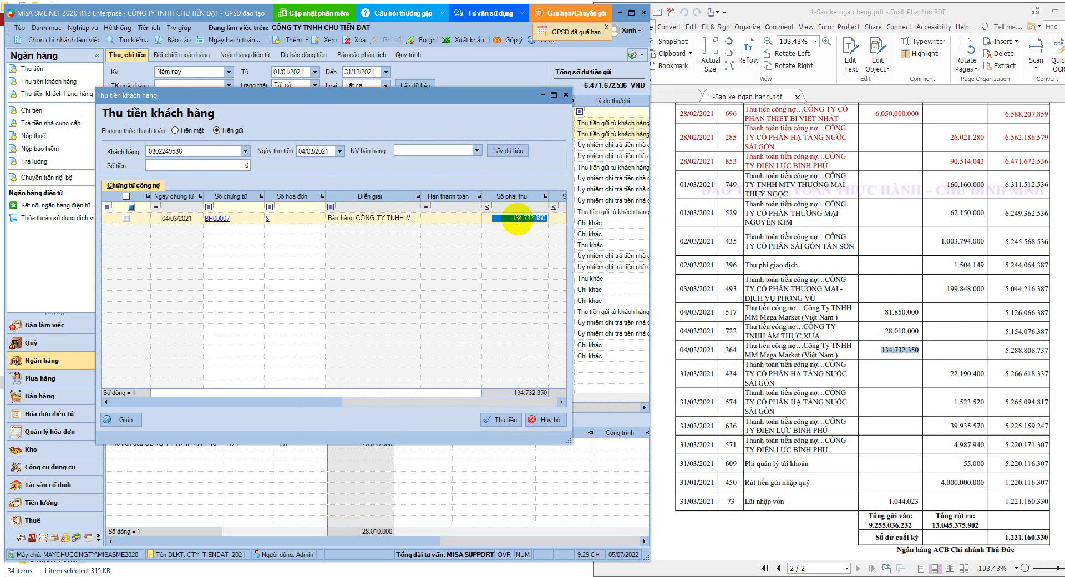
{"action": "left_click", "coordinate": [126, 218]}
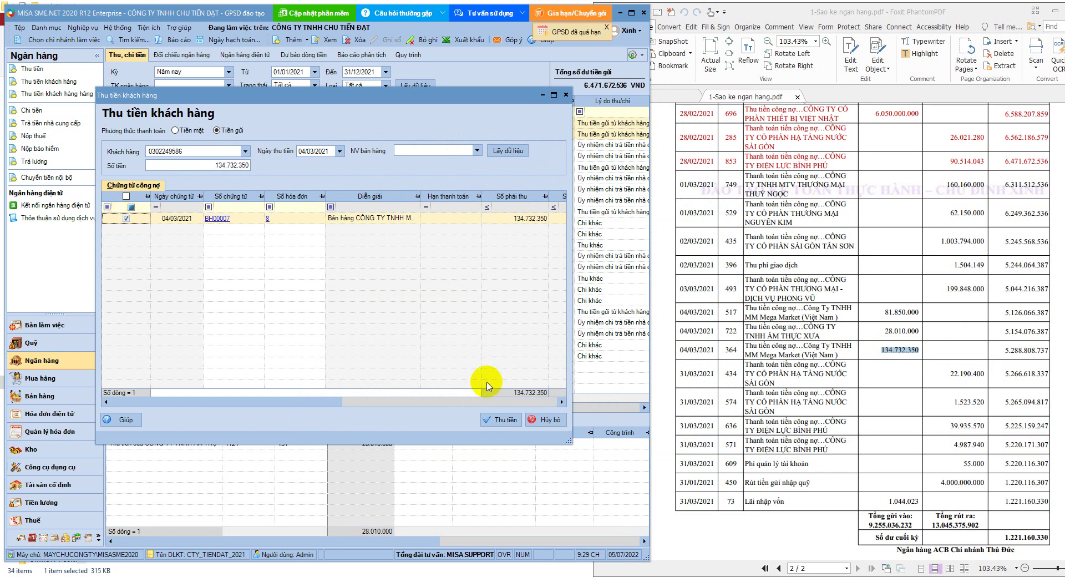
{"action": "left_click", "coordinate": [498, 422]}
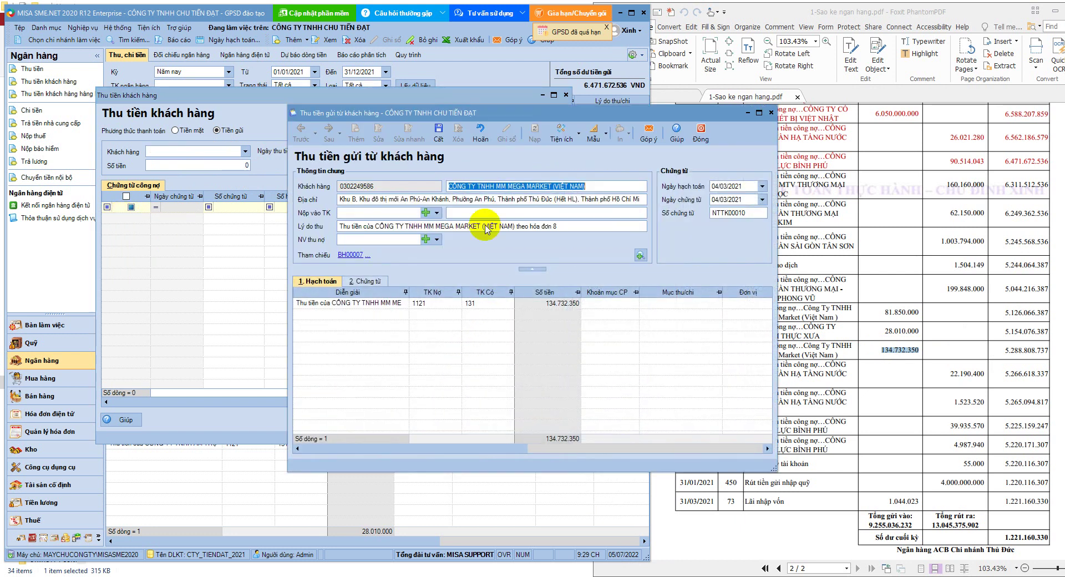
- Choose the Ngân hàng TMCP Á Châu - Thủ Đức deposit account on MM Mega Market's 134.732.350 receipt, save it and close it
{"action": "left_click", "coordinate": [437, 212]}
{"action": "left_click", "coordinate": [421, 224]}
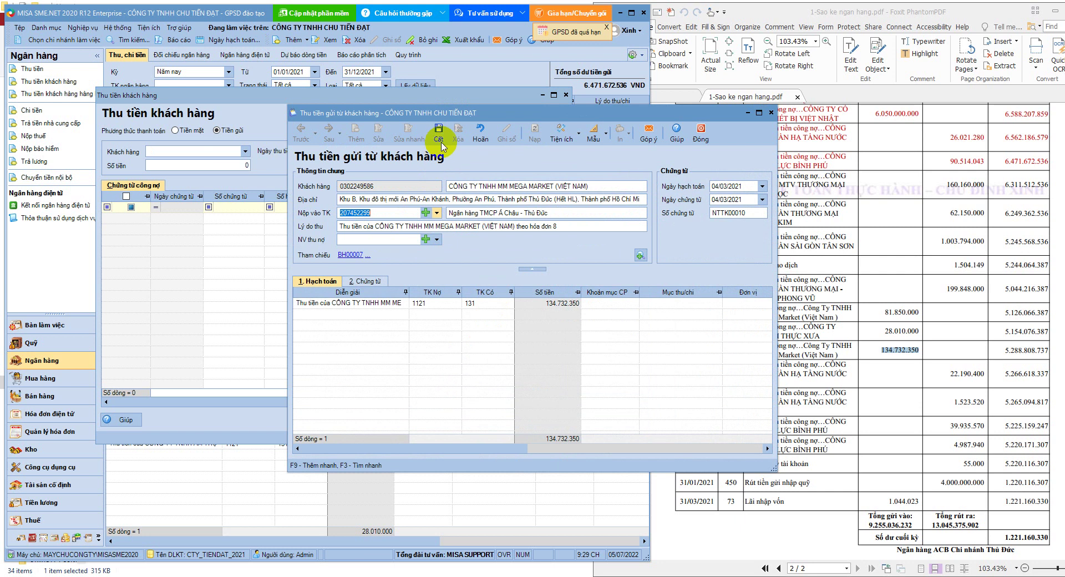
{"action": "key", "text": "ctrl+s"}
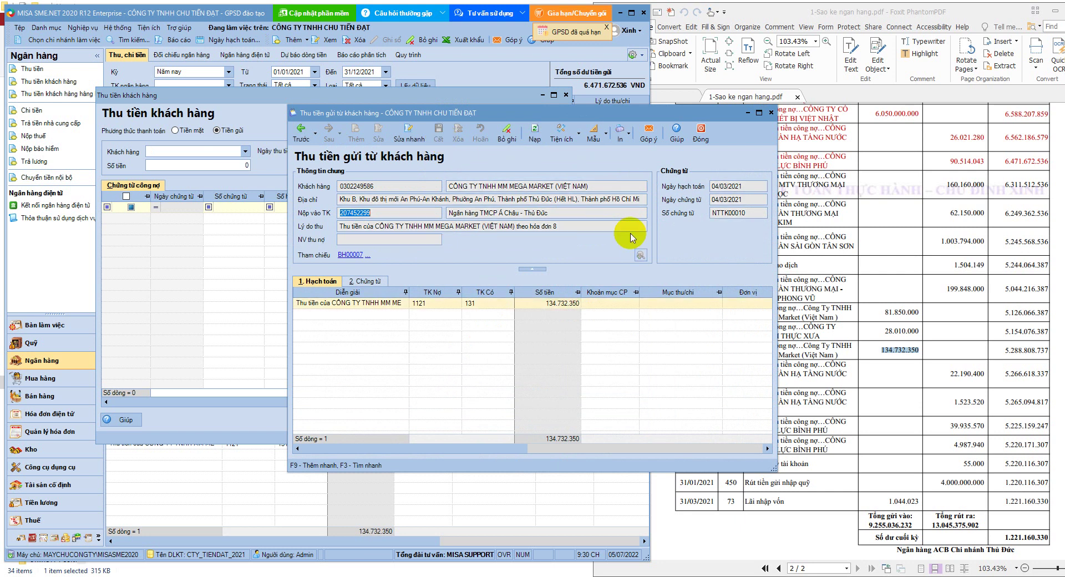
{"action": "left_click", "coordinate": [700, 139]}
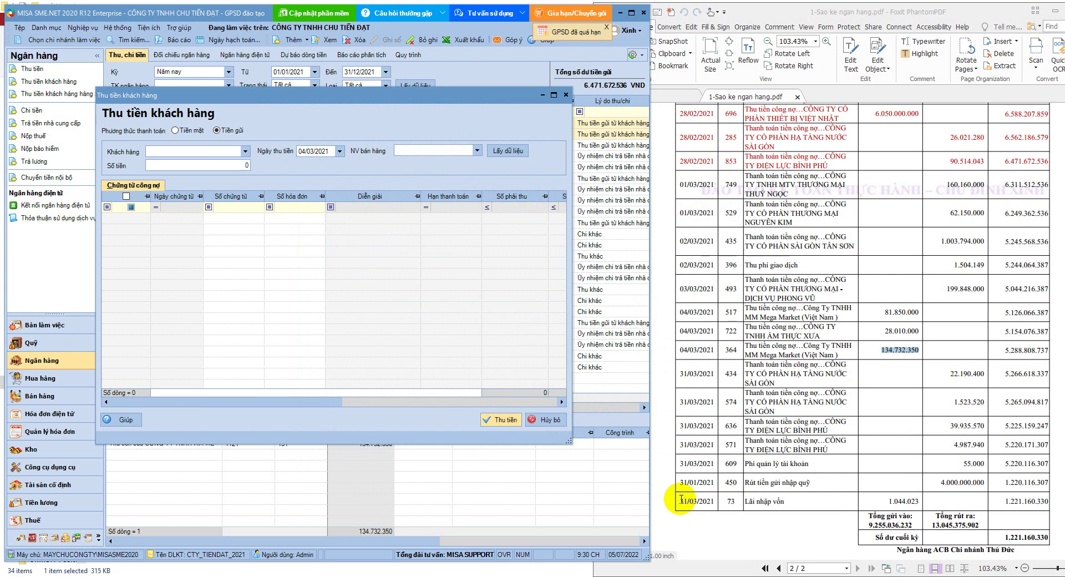
{"action": "left_click_drag", "start_coordinate": [681, 501], "coordinate": [718, 502]}
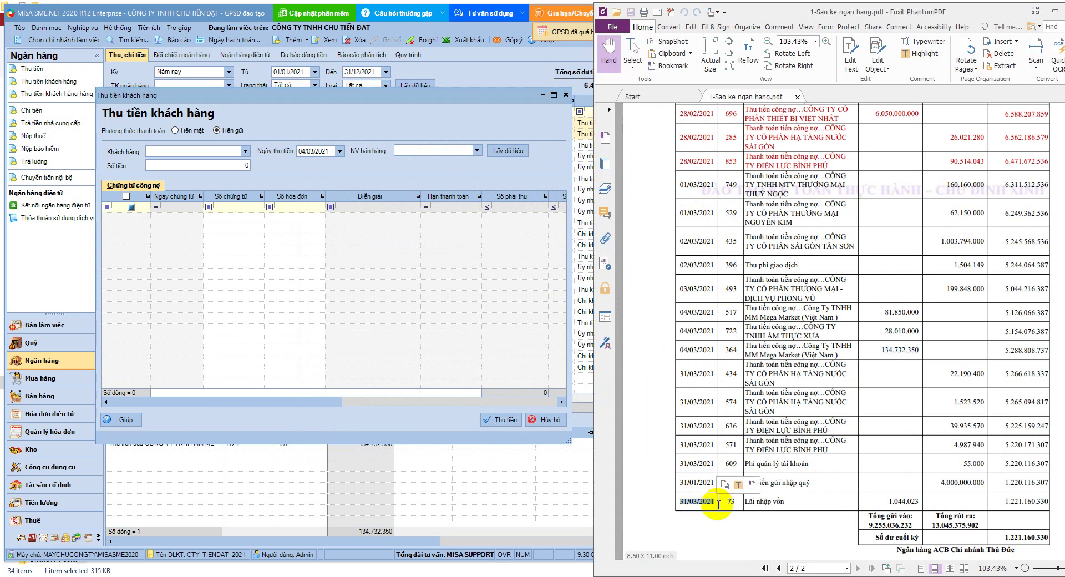
{"action": "key", "text": "ctrl+c"}
{"action": "left_click", "coordinate": [328, 150]}
{"action": "key", "text": "ctrl+v"}
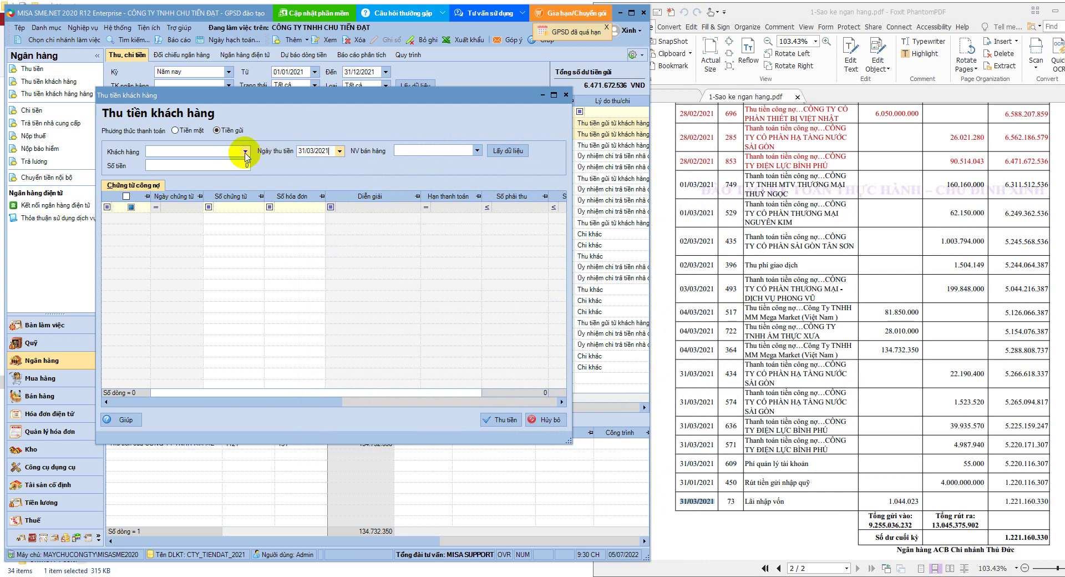
{"action": "left_click", "coordinate": [558, 421]}
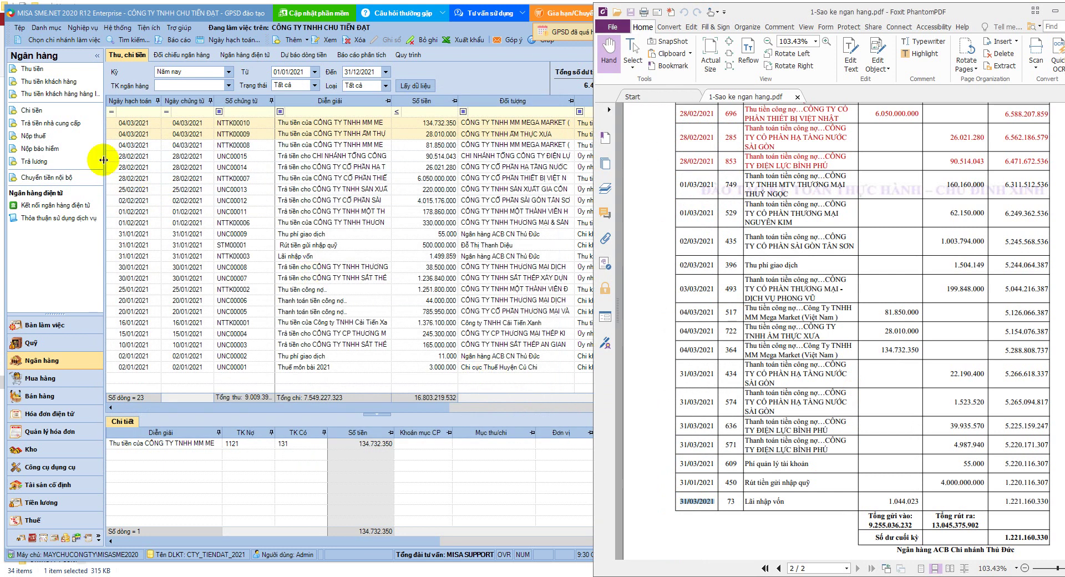
- Create a general deposit receipt from Ngân hàng ACB CN Thủ Đức, paid into the Ngân hàng TMCP Á Châu - Thủ Đức account
{"action": "left_click", "coordinate": [38, 71]}
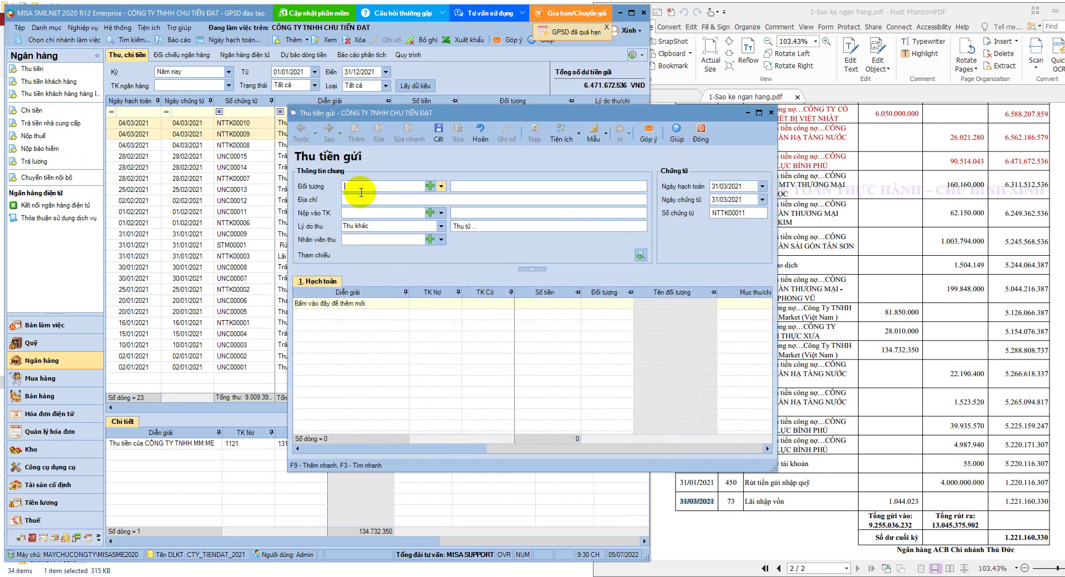
{"action": "left_click_drag", "start_coordinate": [409, 104], "coordinate": [215, 83]}
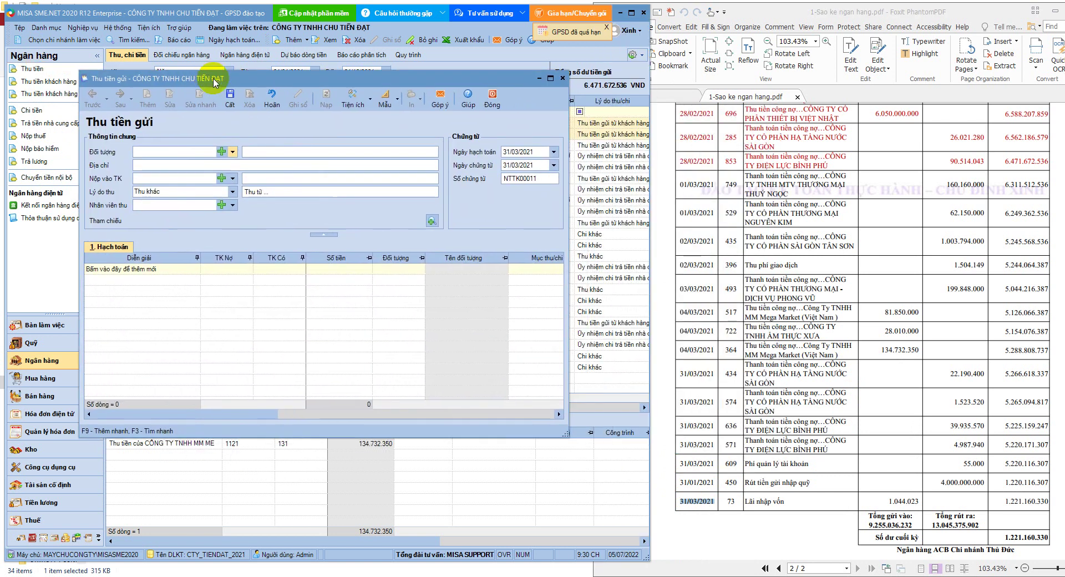
{"action": "left_click", "coordinate": [516, 152]}
{"action": "left_click", "coordinate": [233, 152]}
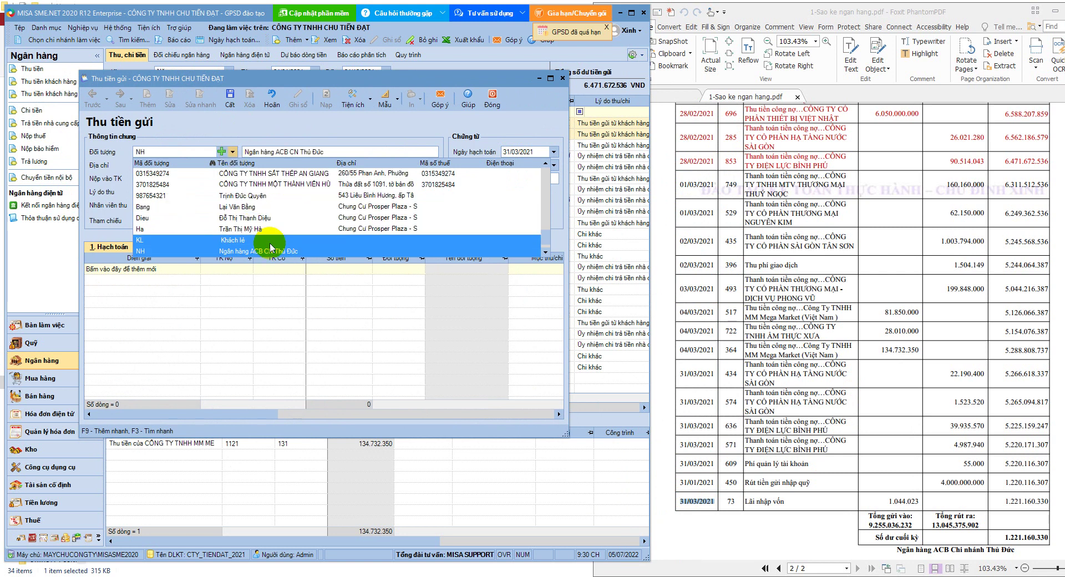
{"action": "left_click", "coordinate": [275, 247]}
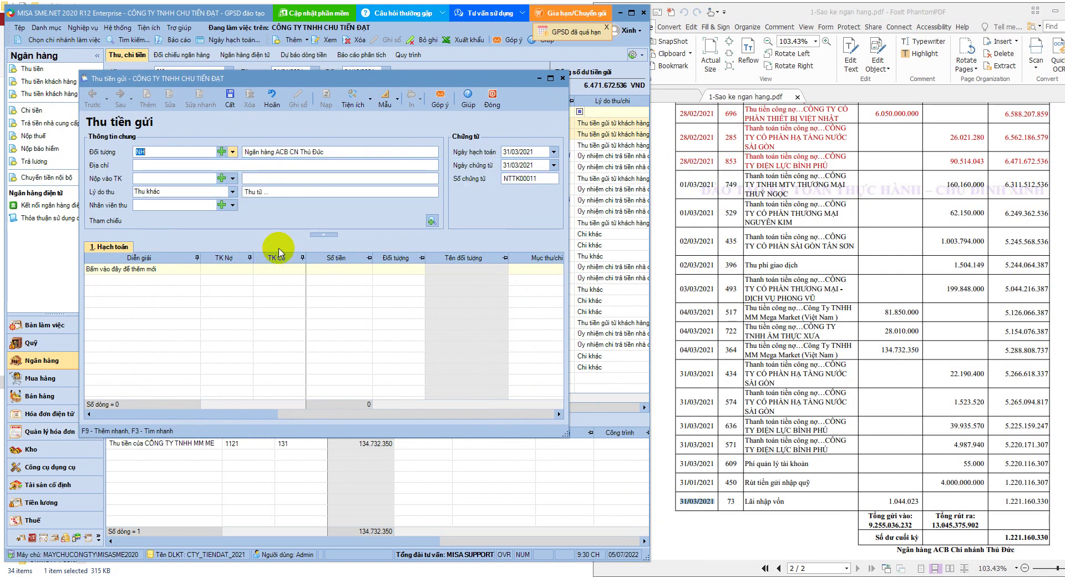
{"action": "left_click", "coordinate": [232, 178]}
{"action": "left_click", "coordinate": [230, 193]}
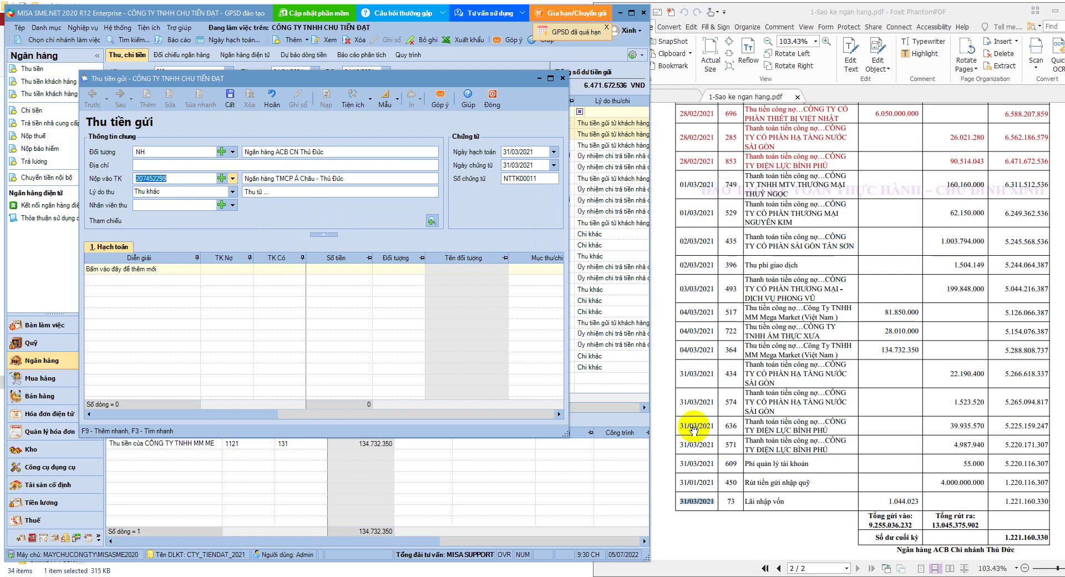
- Append the statement text "Lãi nhập vốn" to the receipt's reason and set the credit account of its posting line to 515
{"action": "left_click_drag", "start_coordinate": [786, 501], "coordinate": [742, 502]}
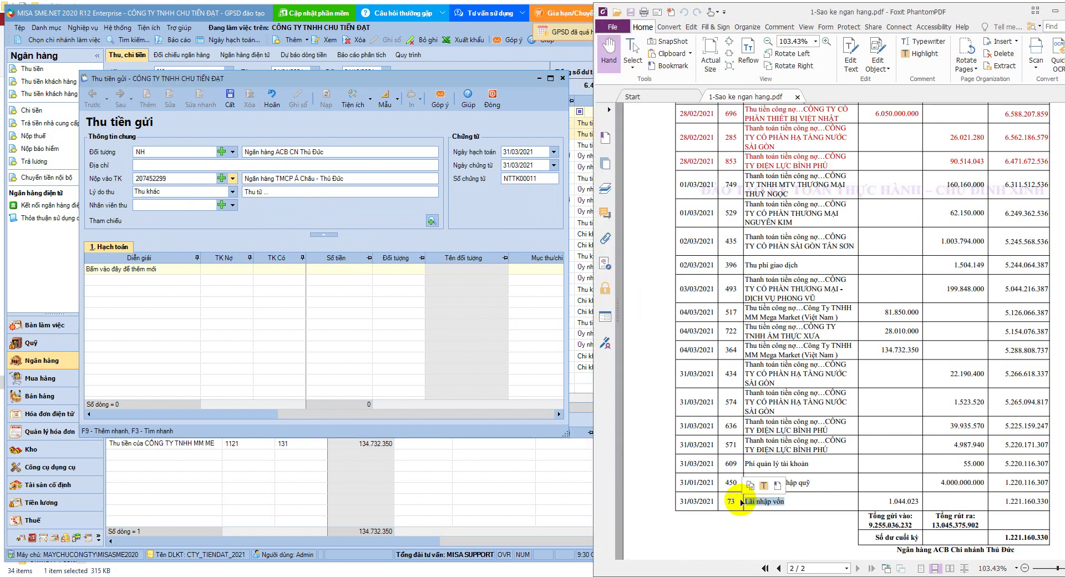
{"action": "left_click", "coordinate": [278, 191]}
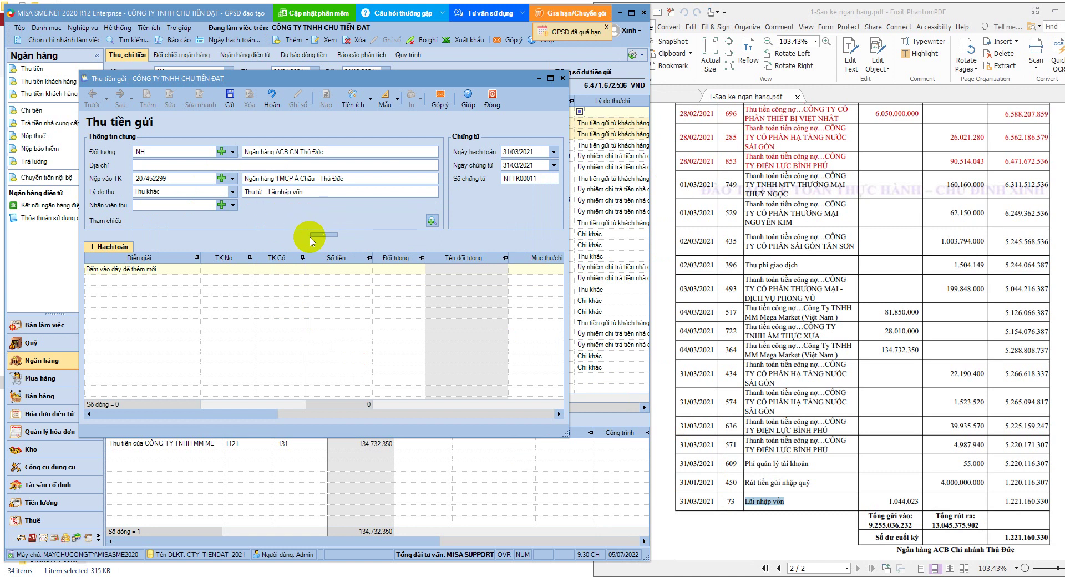
{"action": "left_click", "coordinate": [273, 269]}
{"action": "type", "text": "5145"}
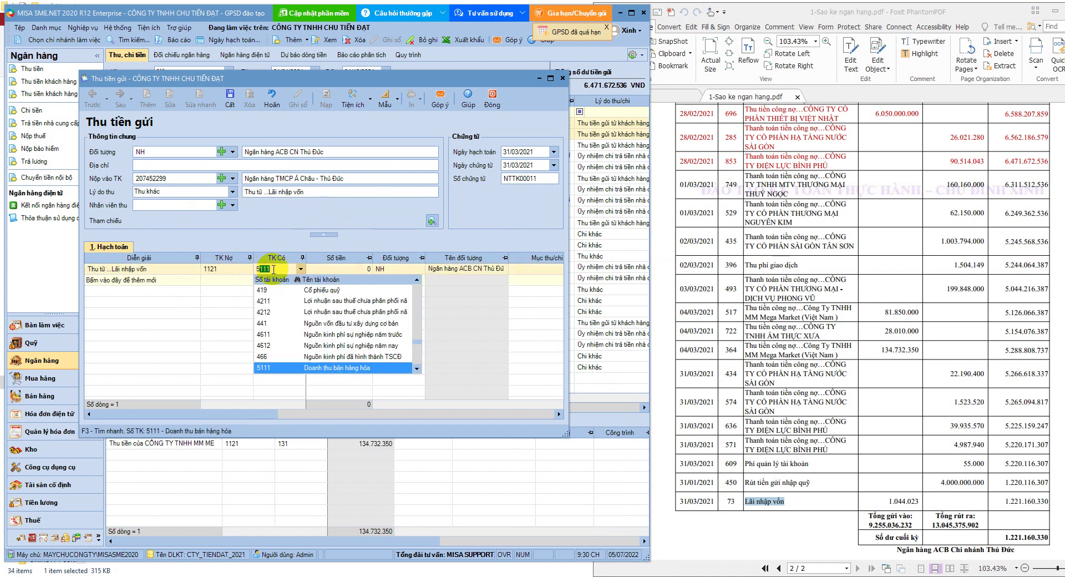
{"action": "key", "text": "BackSpace"}
{"action": "key", "text": "BackSpace"}
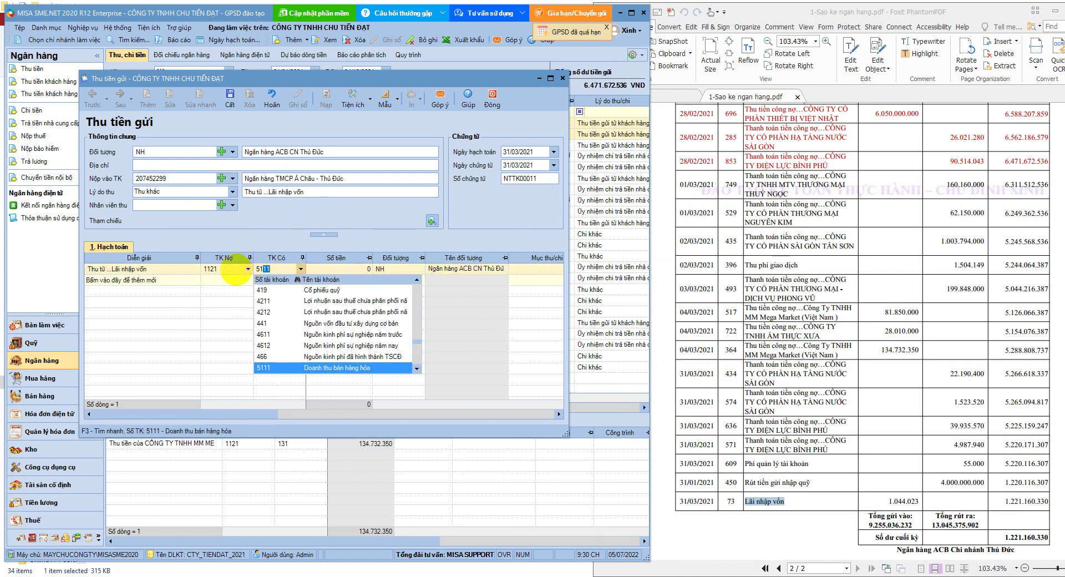
{"action": "type", "text": "5"}
- Enter the interest amount 1.044.023 from the bank statement on the posting line, save the receipt and close it
{"action": "left_click", "coordinate": [350, 272]}
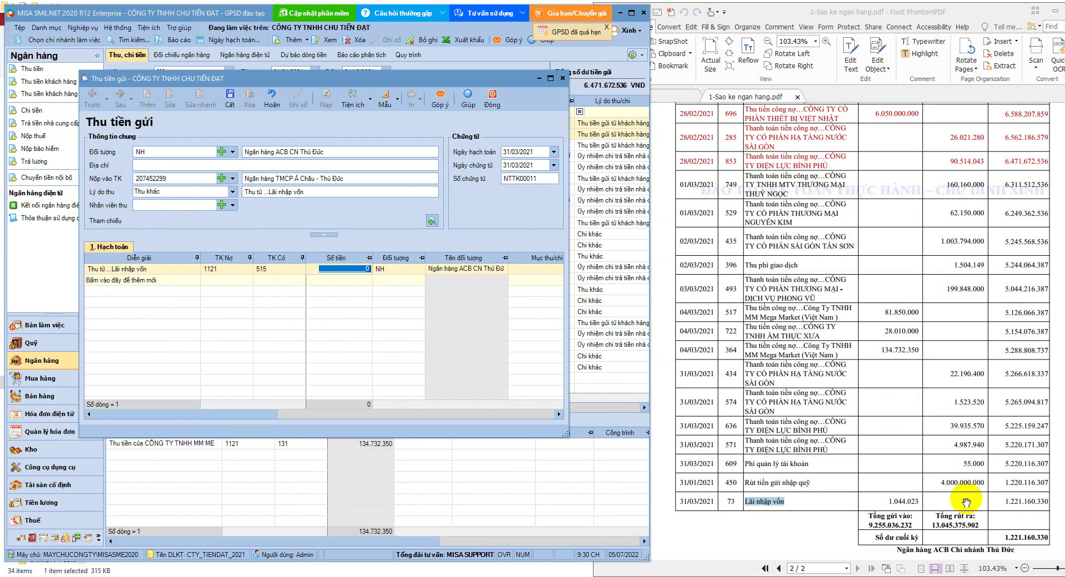
{"action": "left_click_drag", "start_coordinate": [920, 501], "coordinate": [902, 512]}
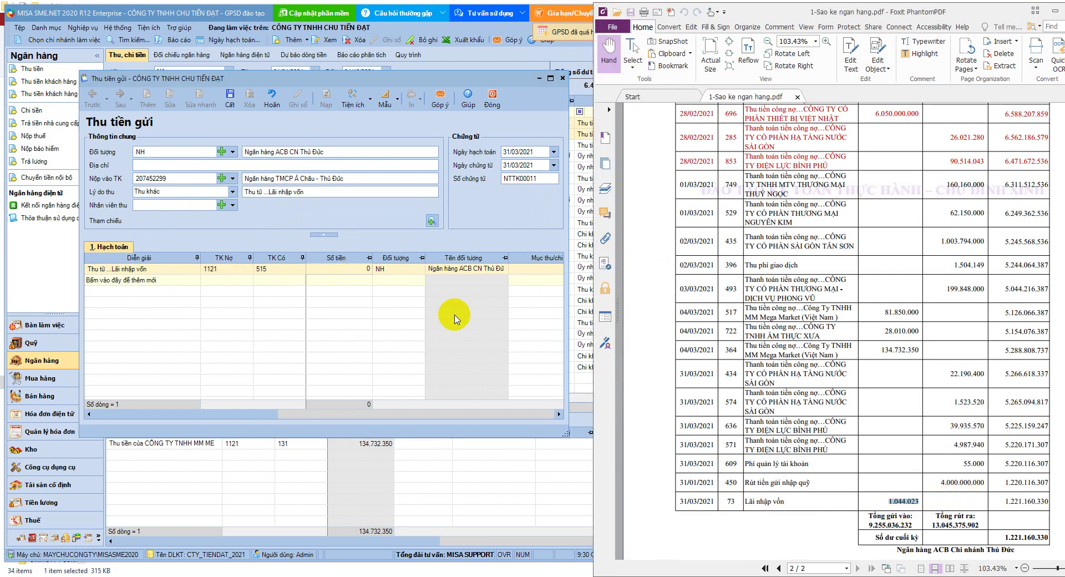
{"action": "left_click", "coordinate": [366, 268]}
{"action": "key", "text": "ctrl+v"}
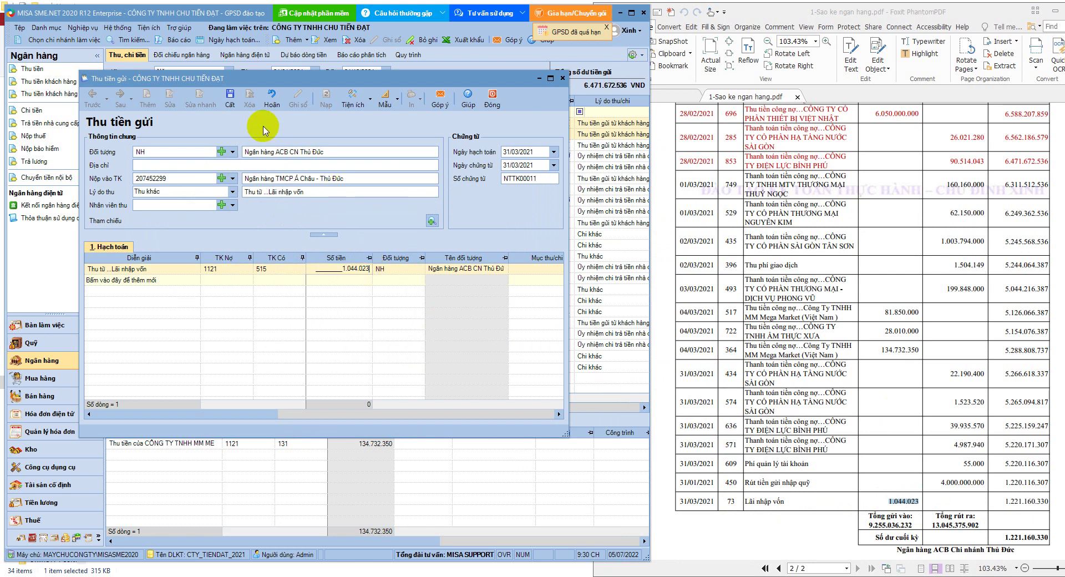
{"action": "left_click", "coordinate": [231, 103]}
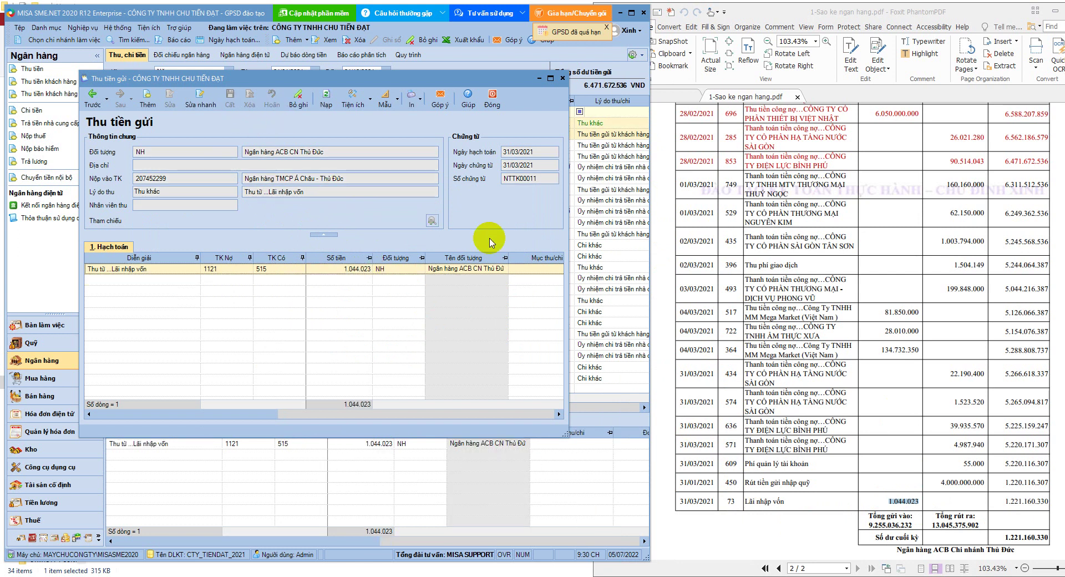
{"action": "left_click", "coordinate": [494, 104]}
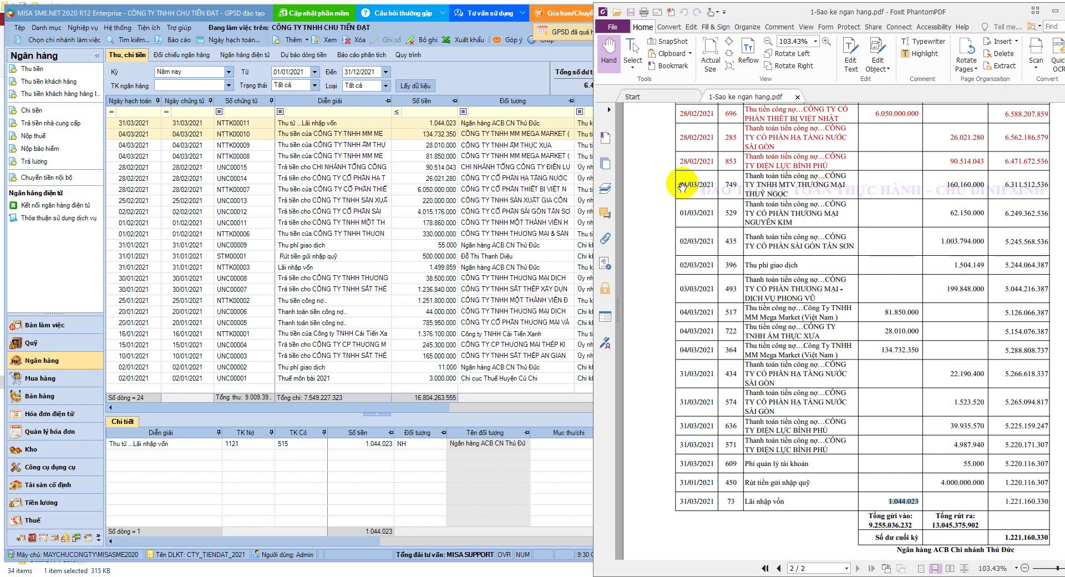
- Start a supplier payment with the statement date 01/03/2021 as its payment date and widen its window
{"action": "left_click_drag", "start_coordinate": [681, 183], "coordinate": [714, 186]}
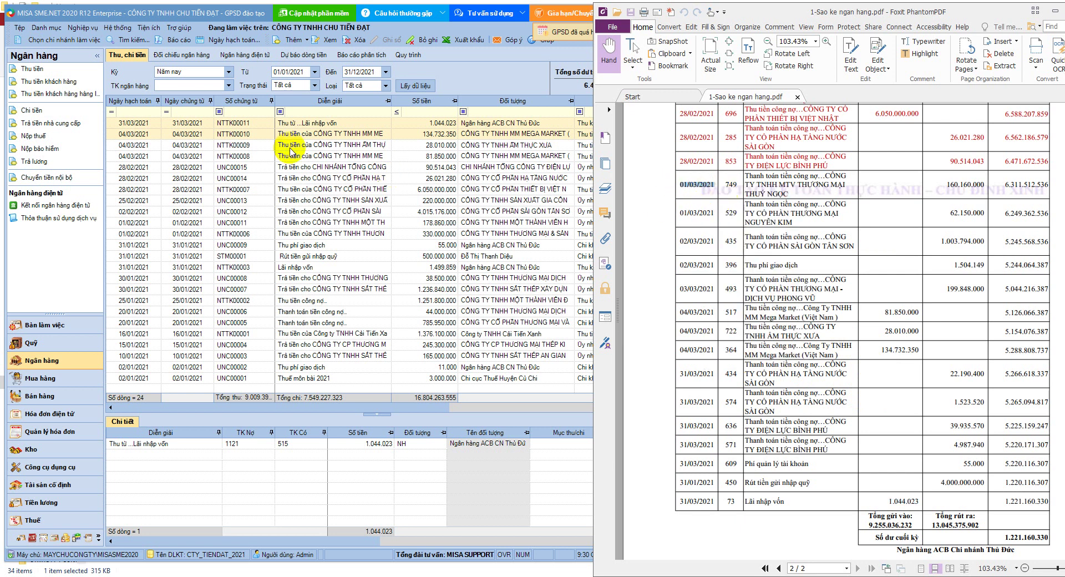
{"action": "left_click", "coordinate": [48, 122]}
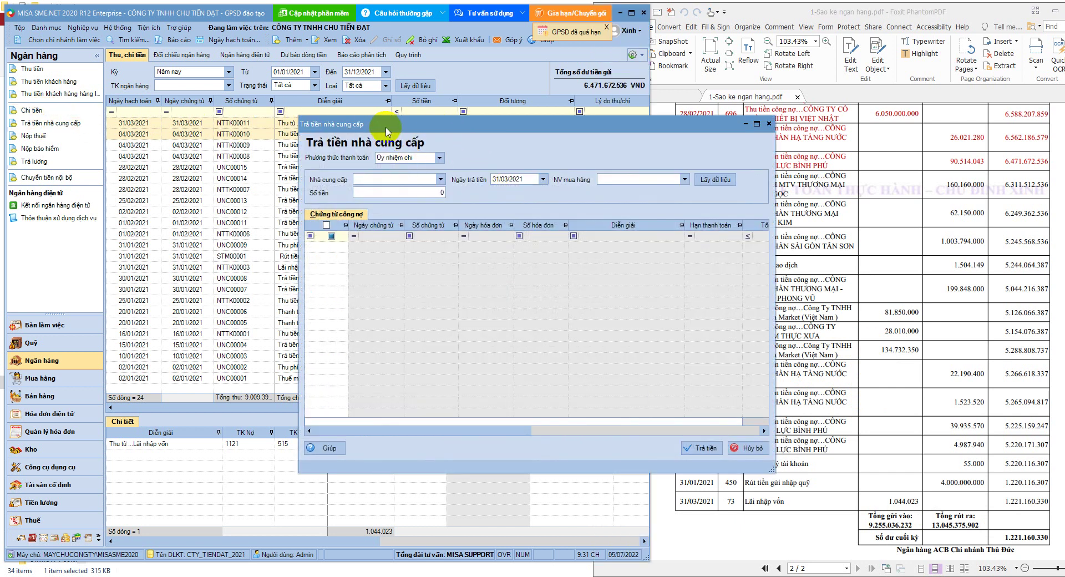
{"action": "left_click_drag", "start_coordinate": [383, 129], "coordinate": [141, 93]}
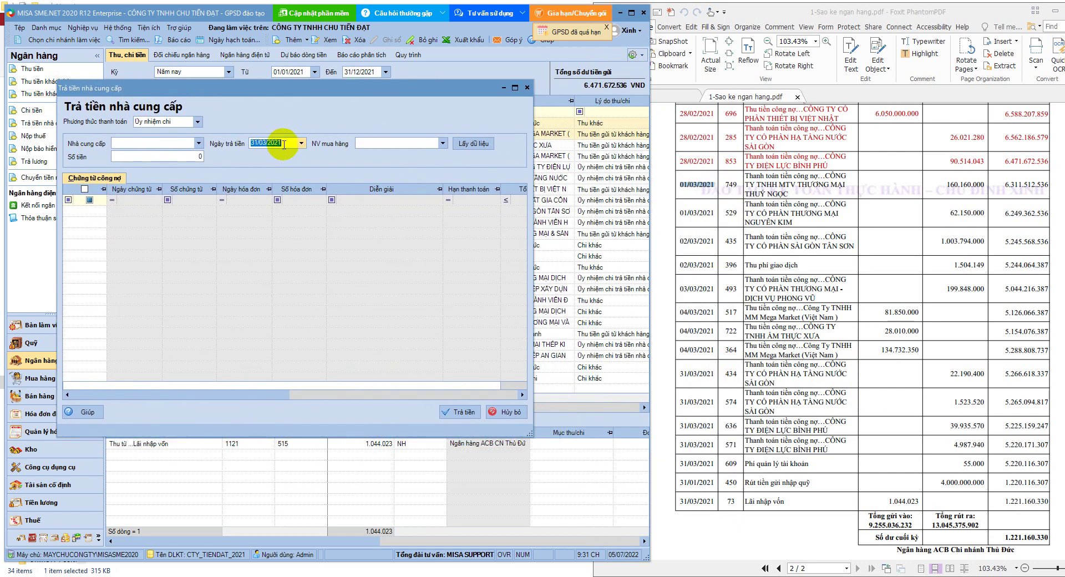
{"action": "key", "text": "ctrl+v"}
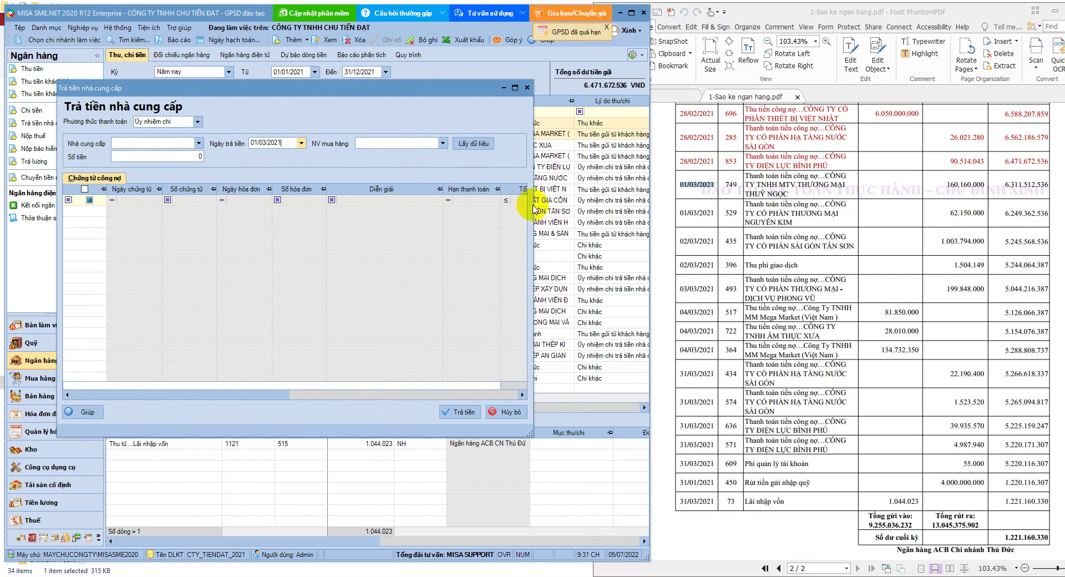
{"action": "left_click_drag", "start_coordinate": [532, 201], "coordinate": [629, 202]}
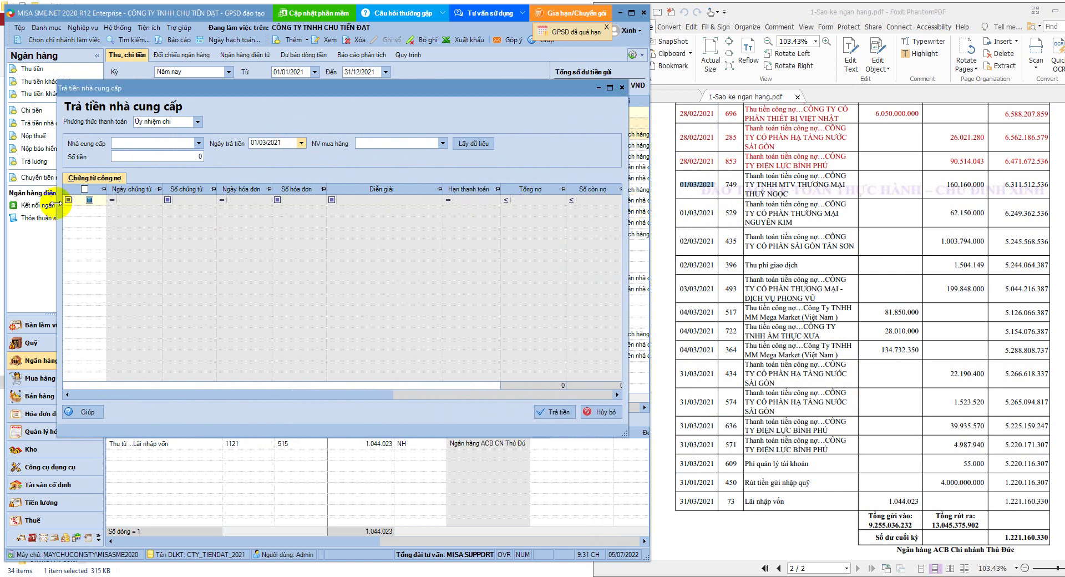
{"action": "left_click_drag", "start_coordinate": [52, 202], "coordinate": [14, 204]}
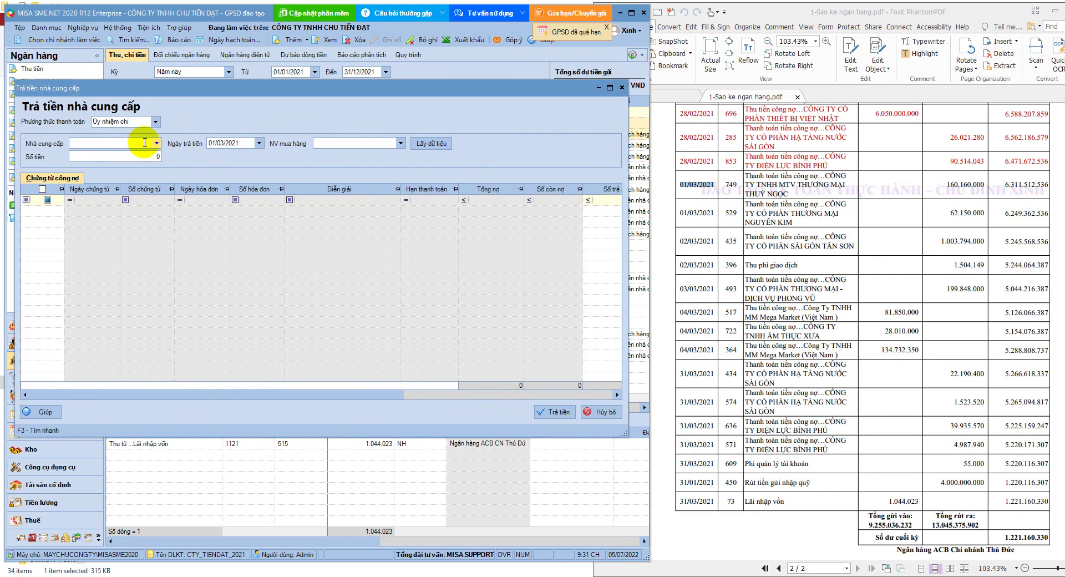
- Load the unpaid documents of supplier CÔNG TY TNHH MỘT THÀNH VIÊN THƯƠNG MẠI THÚY NGỌC and select purchase NK00011 for payment
{"action": "left_click", "coordinate": [143, 143]}
{"action": "type", "text": "ngoc"}
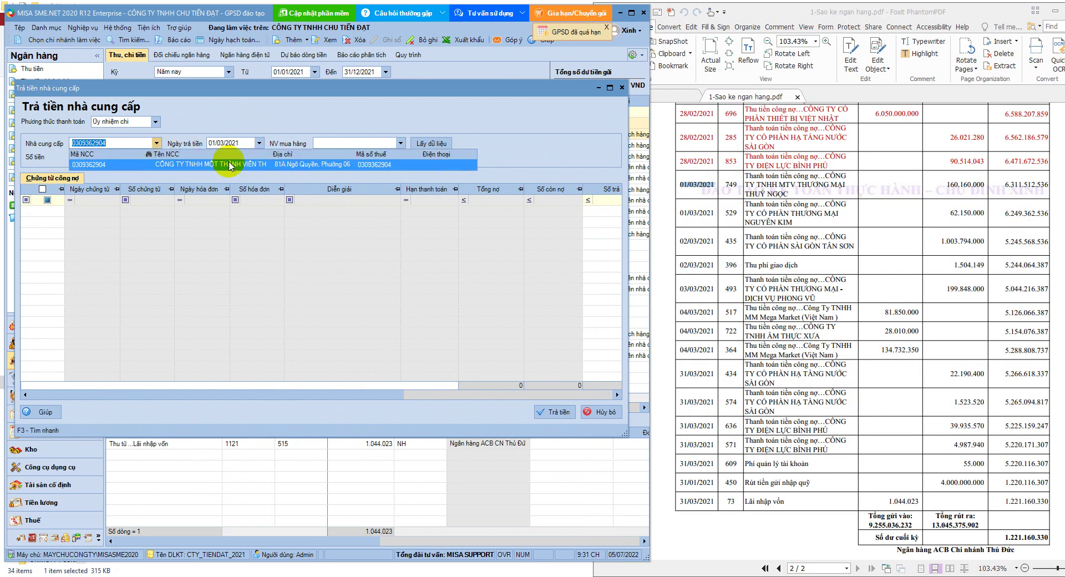
{"action": "left_click", "coordinate": [230, 165]}
{"action": "left_click", "coordinate": [417, 145]}
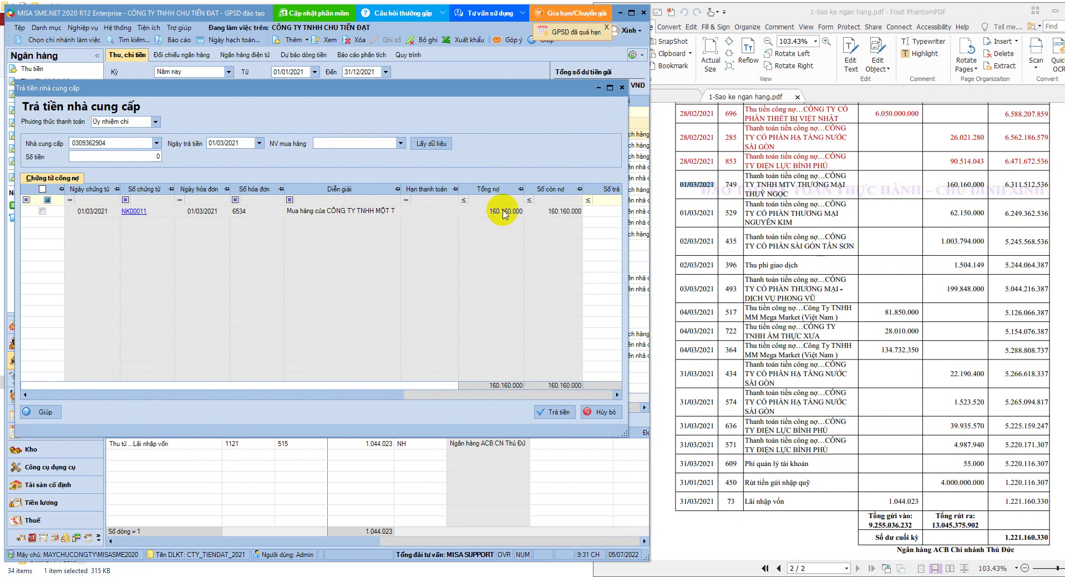
{"action": "left_click", "coordinate": [503, 213]}
{"action": "left_click", "coordinate": [42, 210]}
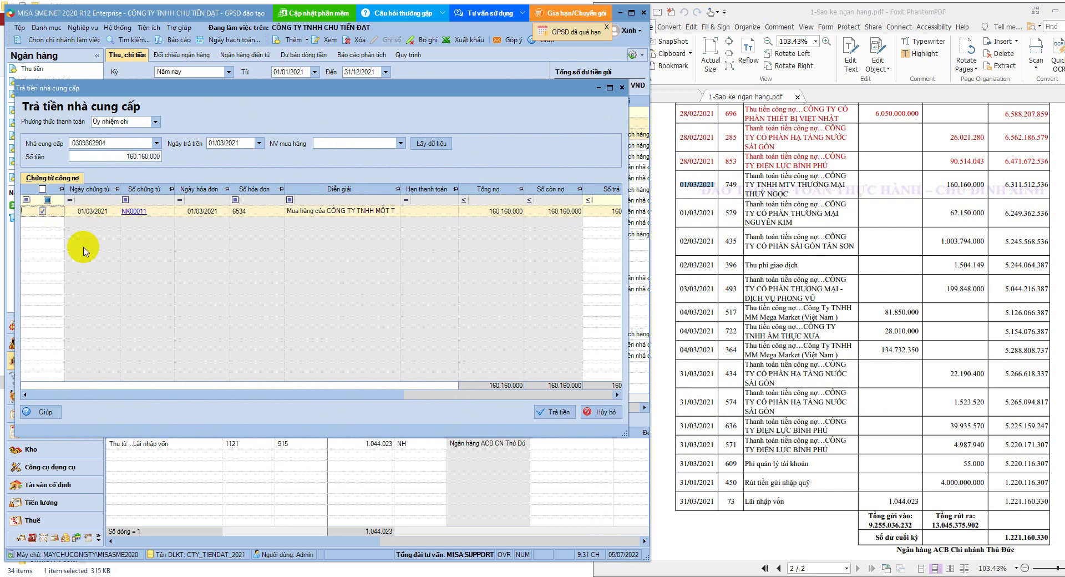
- Create the Thúy Ngọc payment order from the Ngân hàng TMCP Á Châu - Thủ Đức account, save it and close it
{"action": "left_click", "coordinate": [549, 411]}
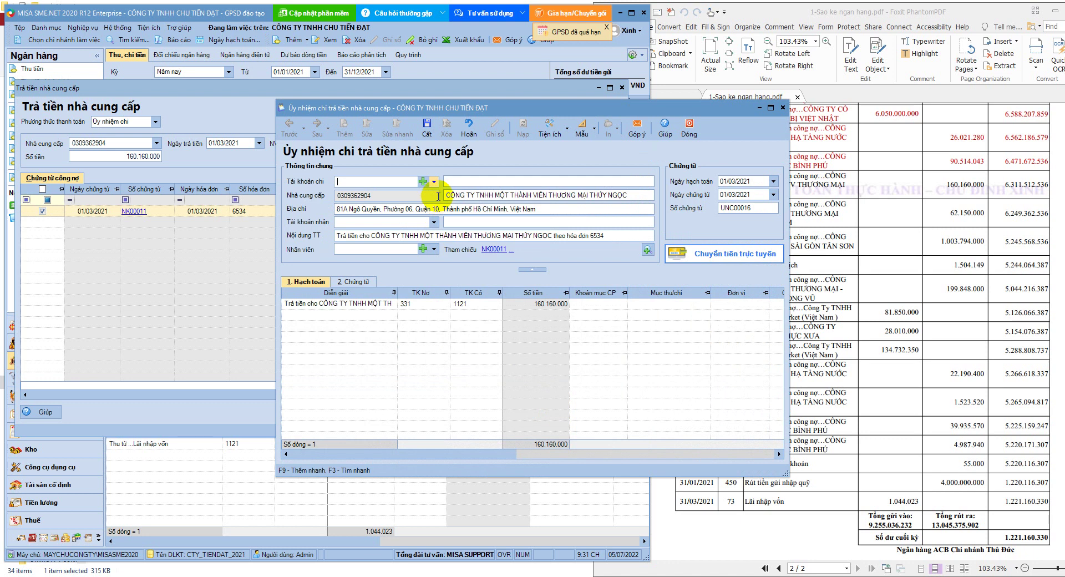
{"action": "left_click", "coordinate": [434, 181]}
{"action": "left_click", "coordinate": [362, 202]}
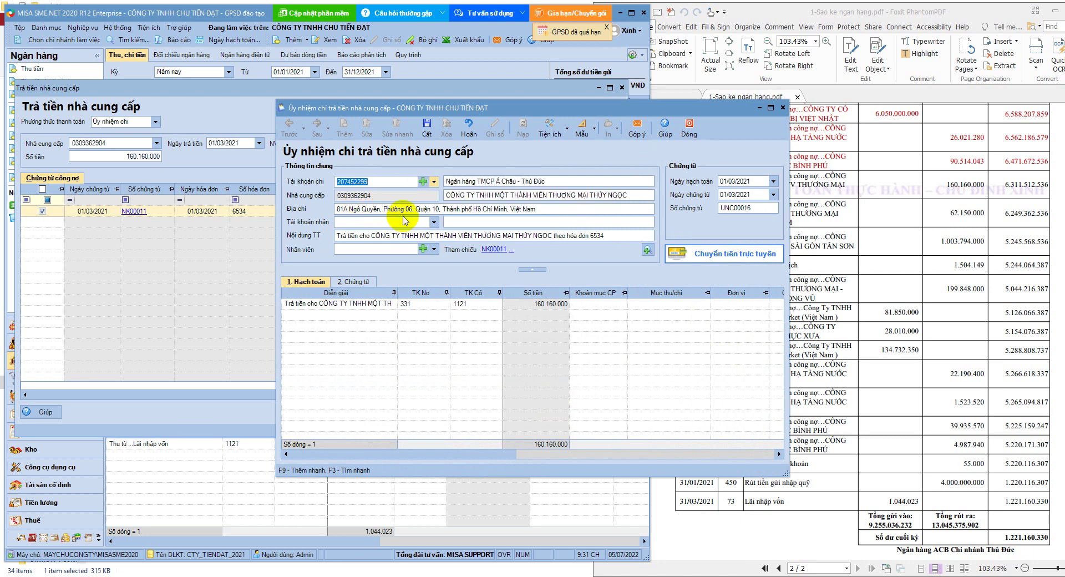
{"action": "left_click", "coordinate": [426, 126]}
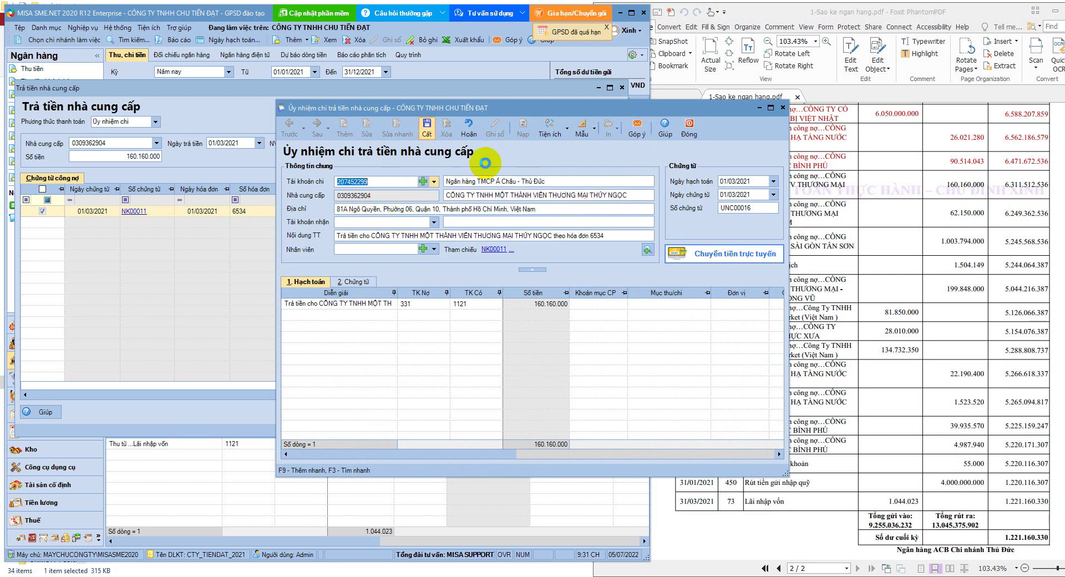
{"action": "left_click", "coordinate": [689, 128]}
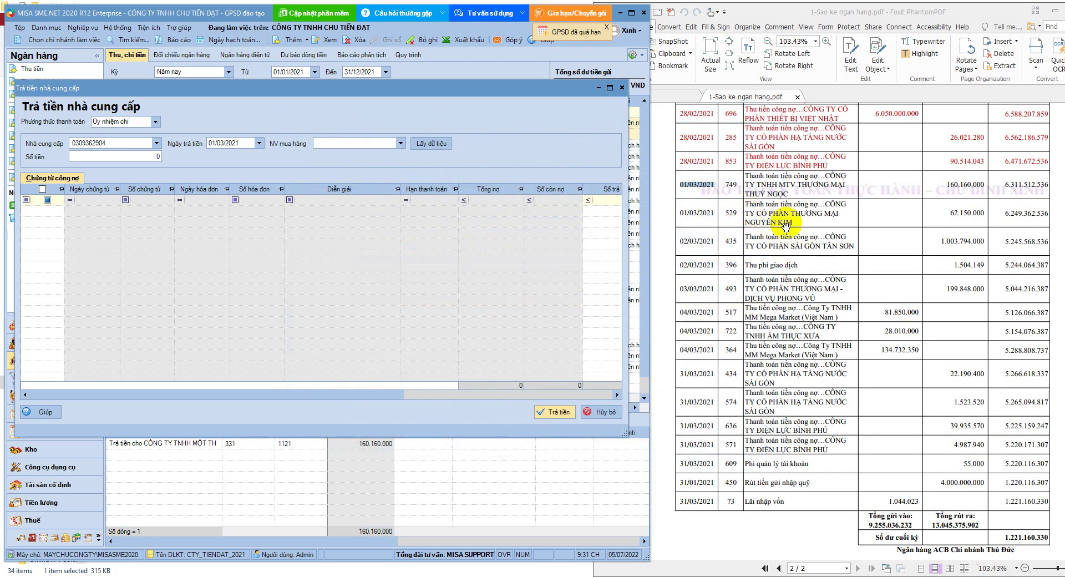
- Load the unpaid documents of supplier CÔNG TY CỔ PHẦN THƯƠNG MẠI NGUYỄN KIM and select purchase MH00003 for payment
{"action": "left_click", "coordinate": [135, 142]}
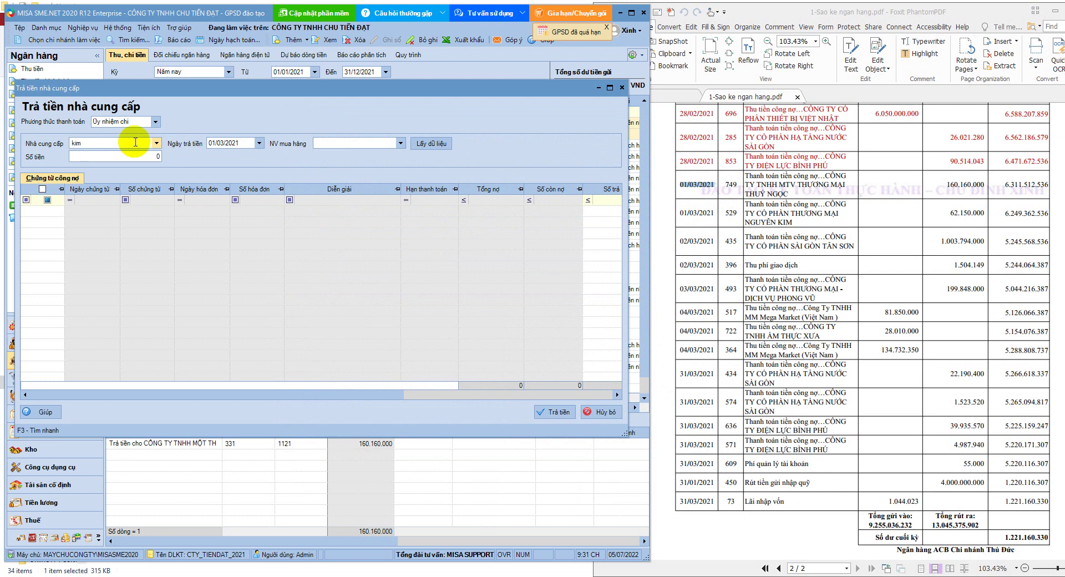
{"action": "type", "text": "kim"}
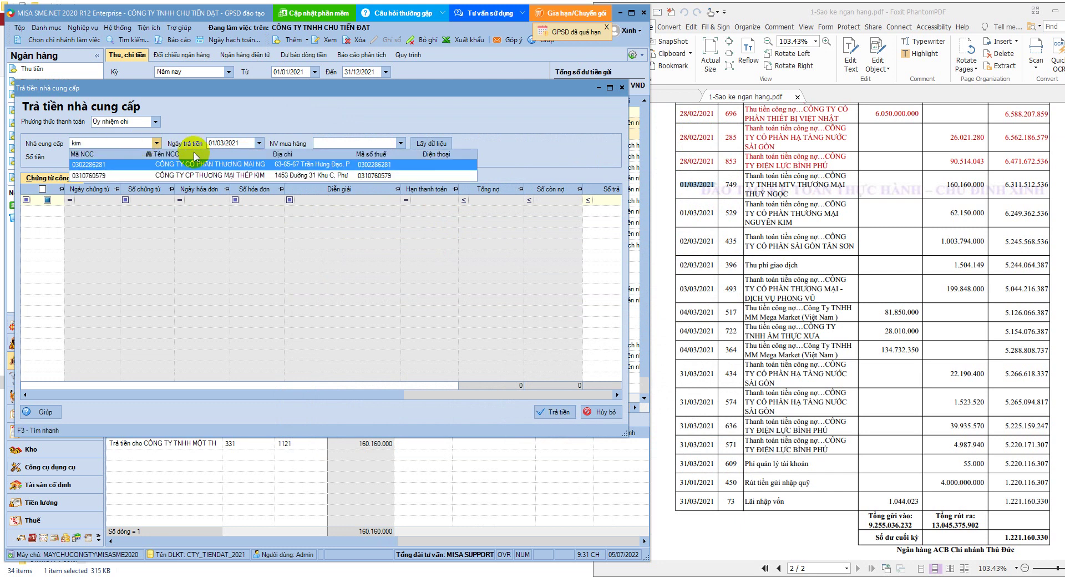
{"action": "left_click", "coordinate": [253, 165]}
{"action": "left_click", "coordinate": [438, 144]}
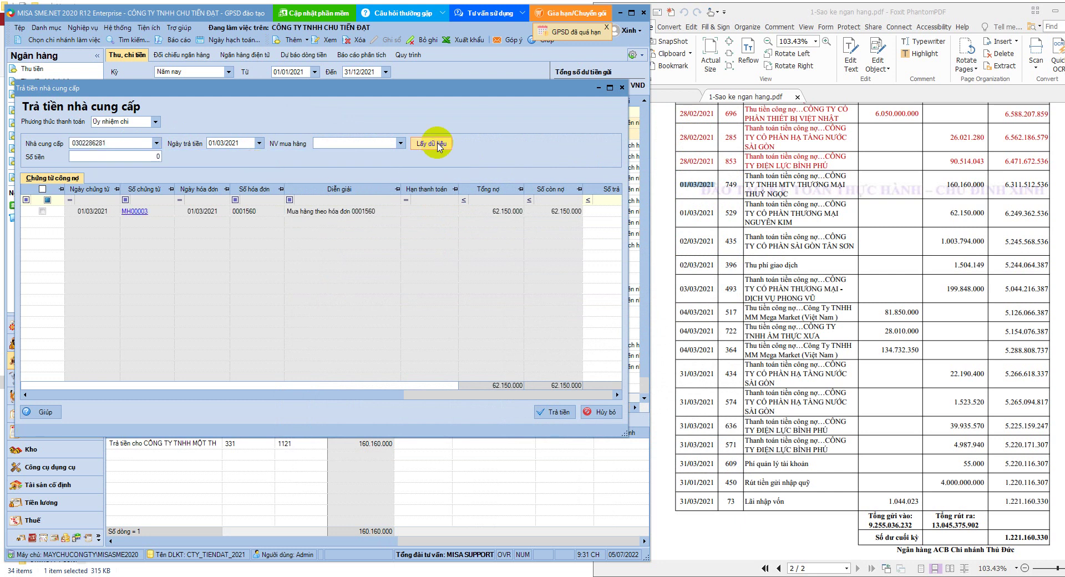
{"action": "left_click", "coordinate": [508, 212]}
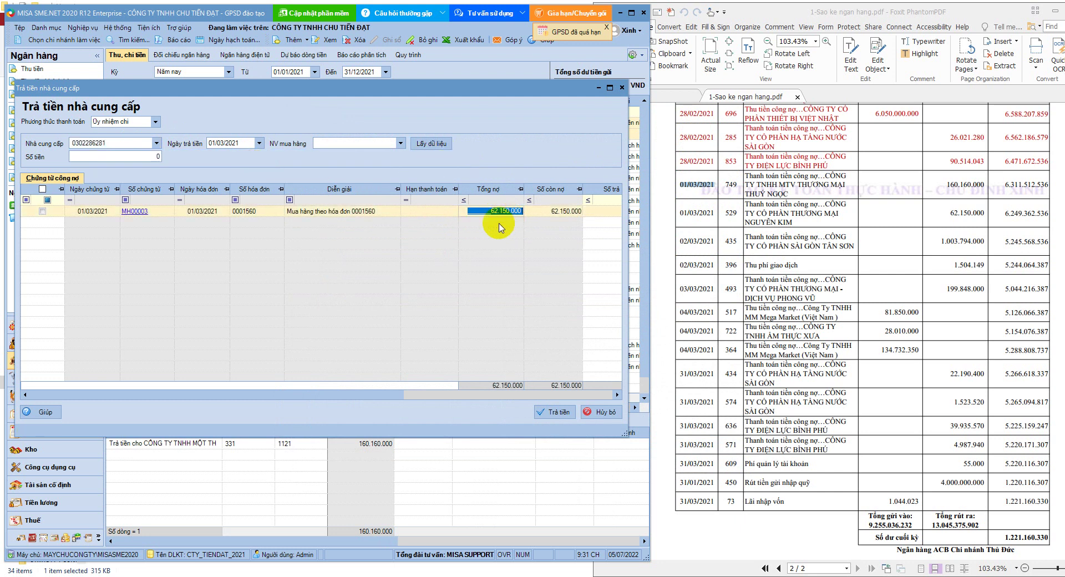
{"action": "left_click", "coordinate": [42, 212]}
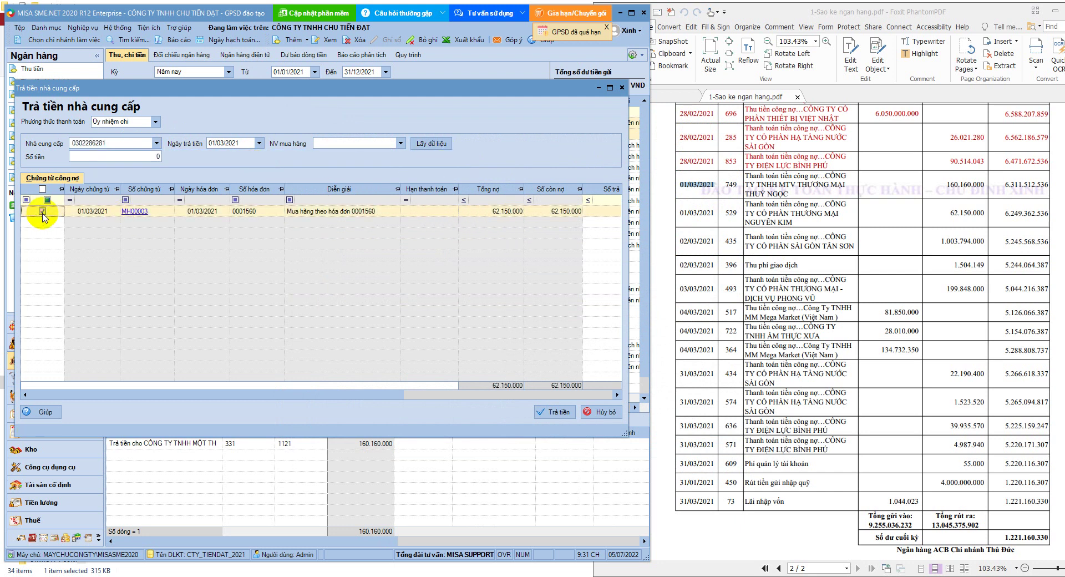
- Create the Nguyễn Kim payment order from the Ngân hàng TMCP Á Châu - Thủ Đức account, save it and close it
{"action": "left_click", "coordinate": [557, 413]}
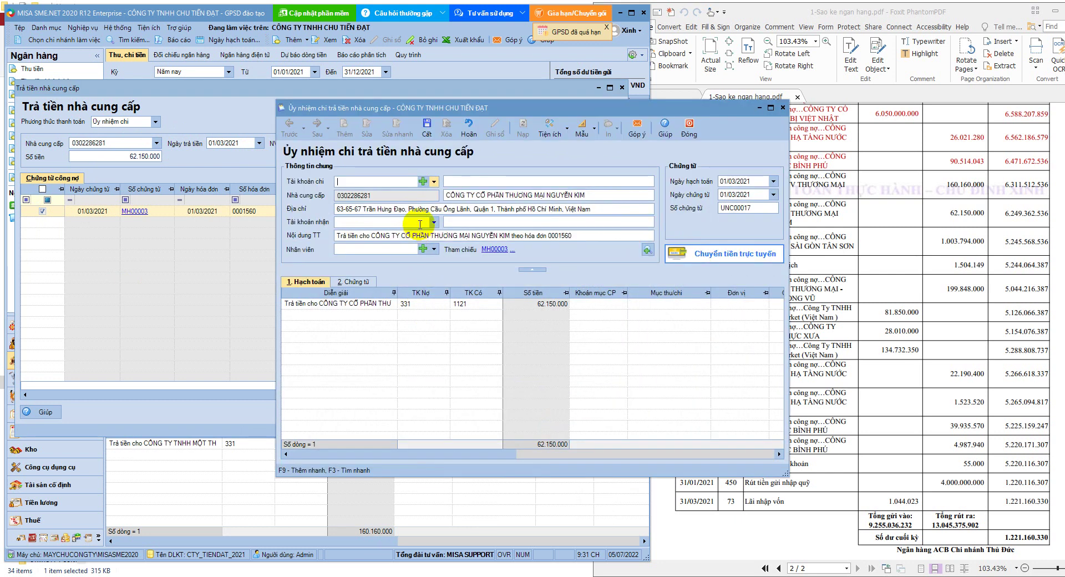
{"action": "left_click", "coordinate": [427, 127]}
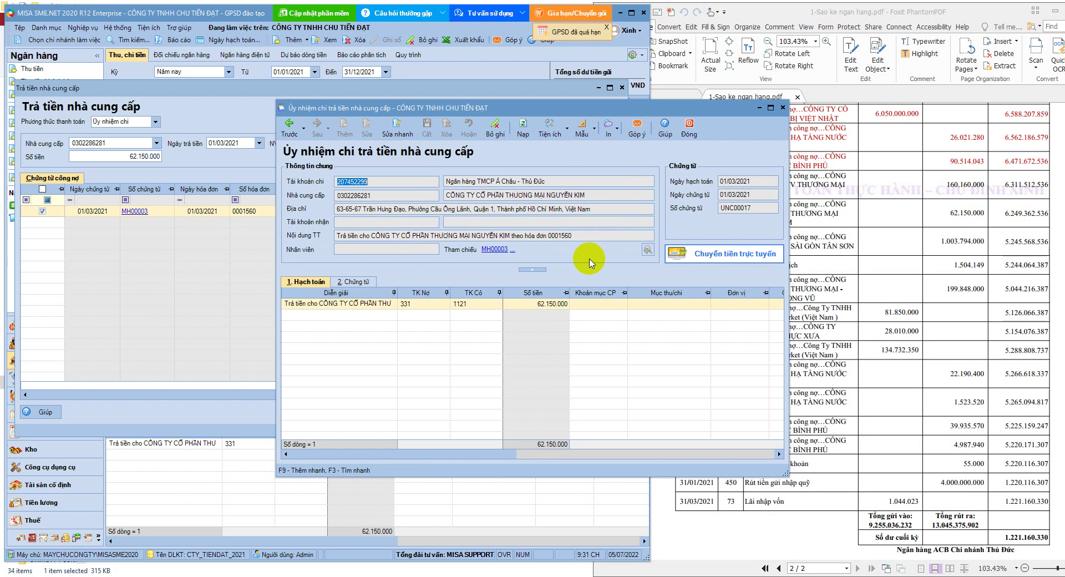
{"action": "left_click", "coordinate": [689, 127]}
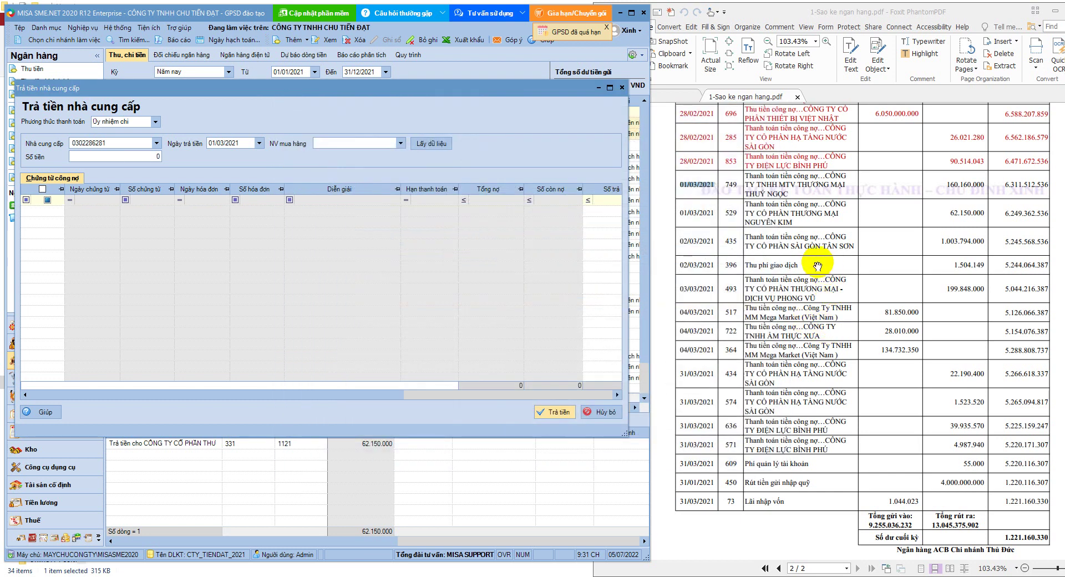
- Copy the date 02/03/2021 from the Sài Gòn Tân Sơn line of the bank statement into the supplier payment's date
{"action": "left_click", "coordinate": [701, 244]}
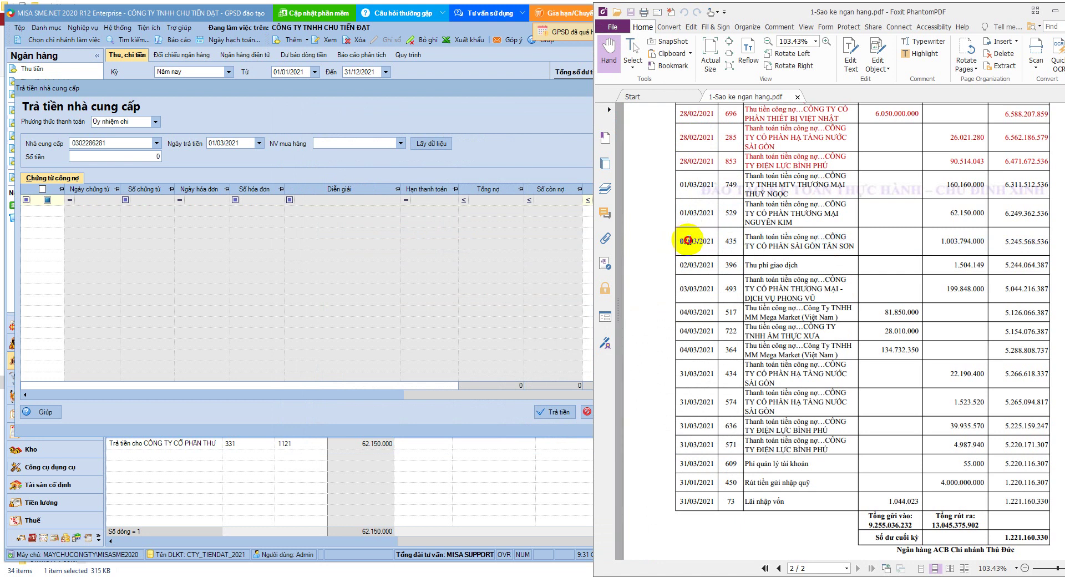
{"action": "left_click_drag", "start_coordinate": [687, 241], "coordinate": [711, 241]}
{"action": "right_click", "coordinate": [713, 241]}
{"action": "left_click", "coordinate": [727, 248]}
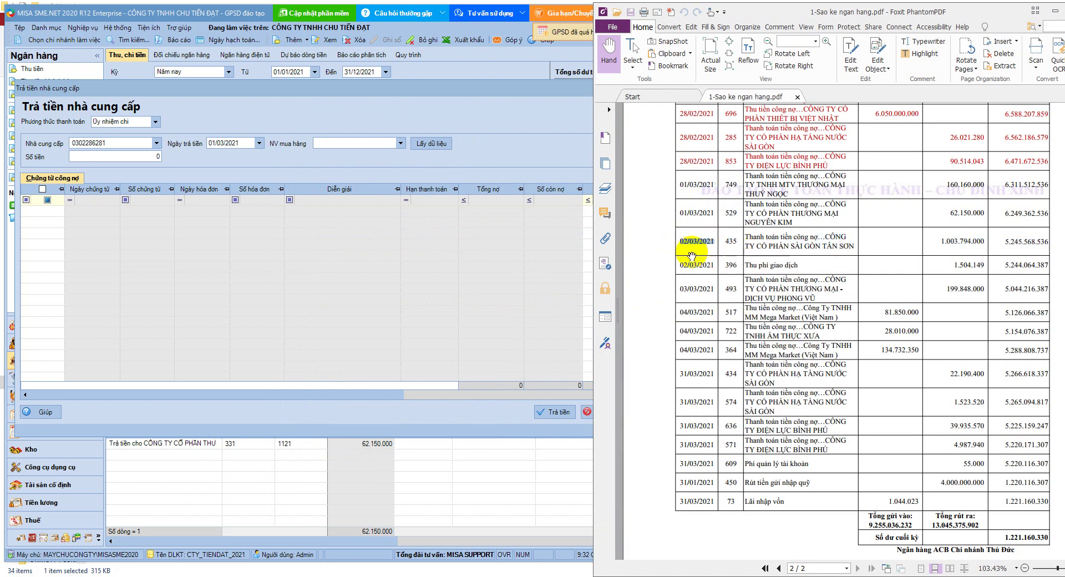
{"action": "left_click", "coordinate": [241, 143]}
{"action": "key", "text": "ctrl+v"}
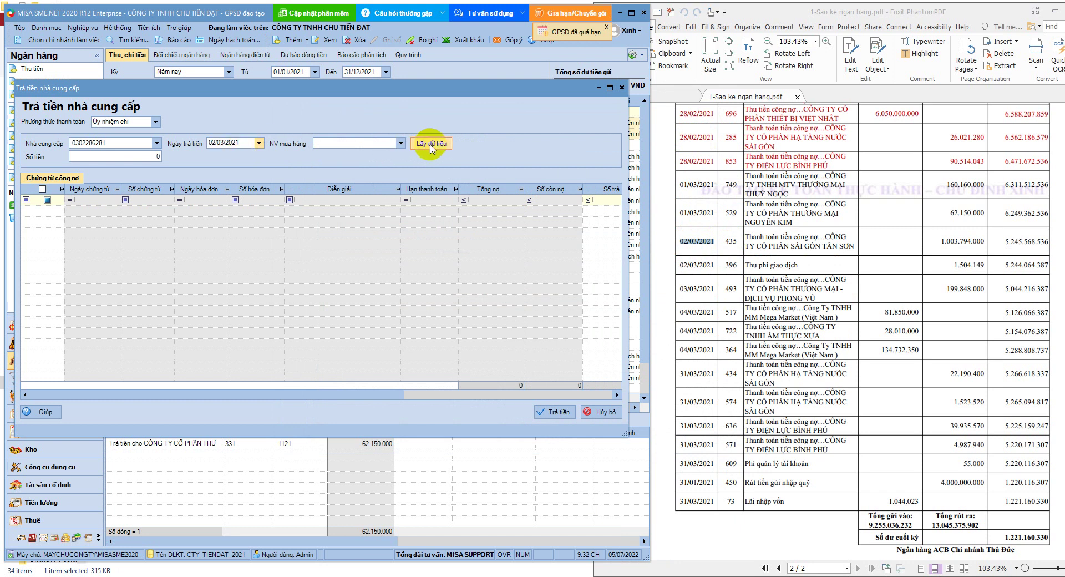
- Load the unpaid documents of supplier CÔNG TY CỔ PHẦN SÀI GÒN TÂN SƠN and select purchase NK00006 for payment
{"action": "double_click", "coordinate": [116, 142]}
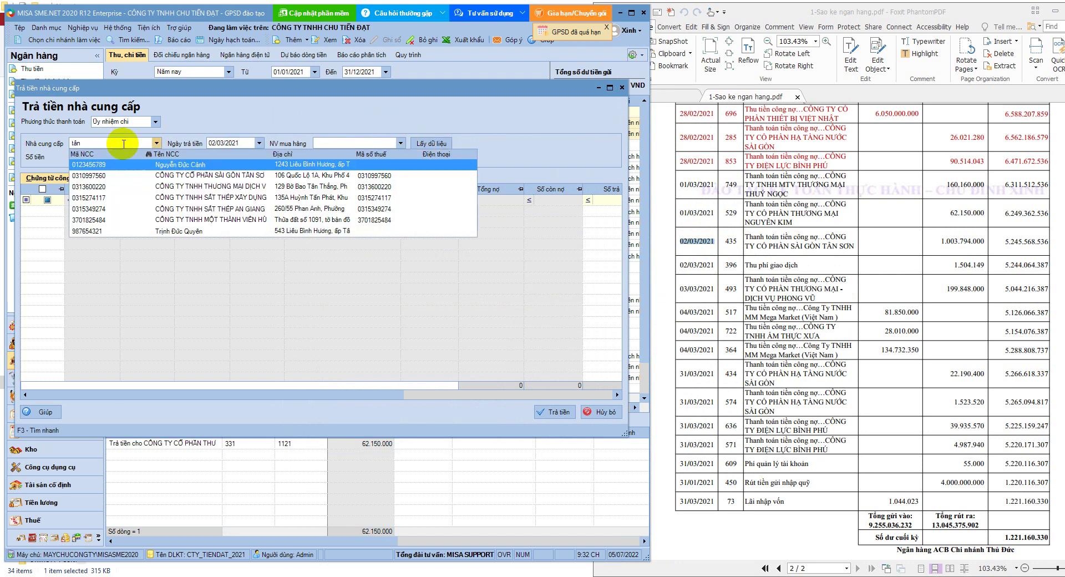
{"action": "left_click", "coordinate": [226, 176]}
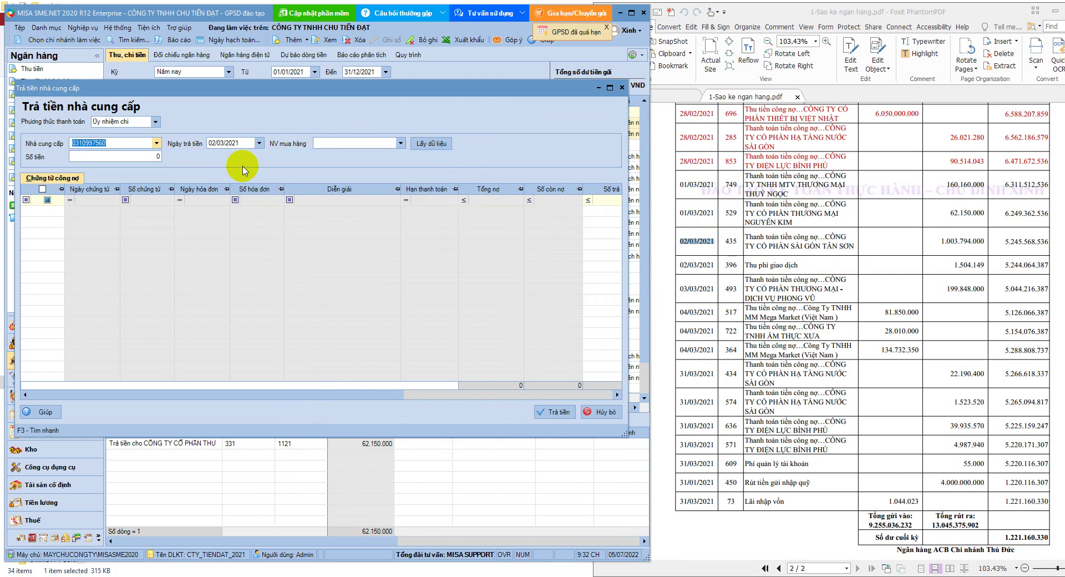
{"action": "left_click", "coordinate": [422, 146]}
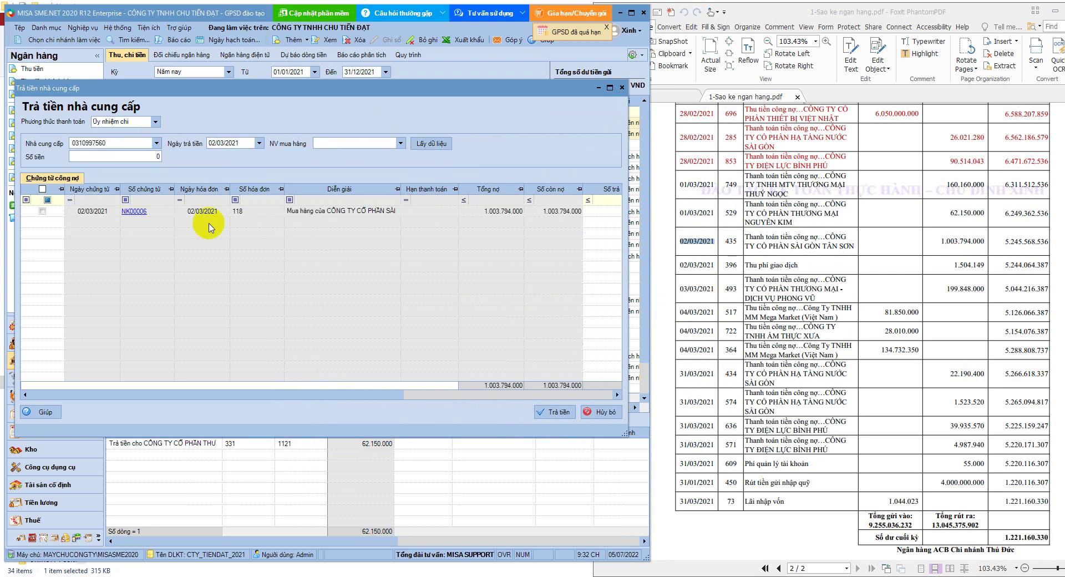
{"action": "left_click", "coordinate": [42, 211]}
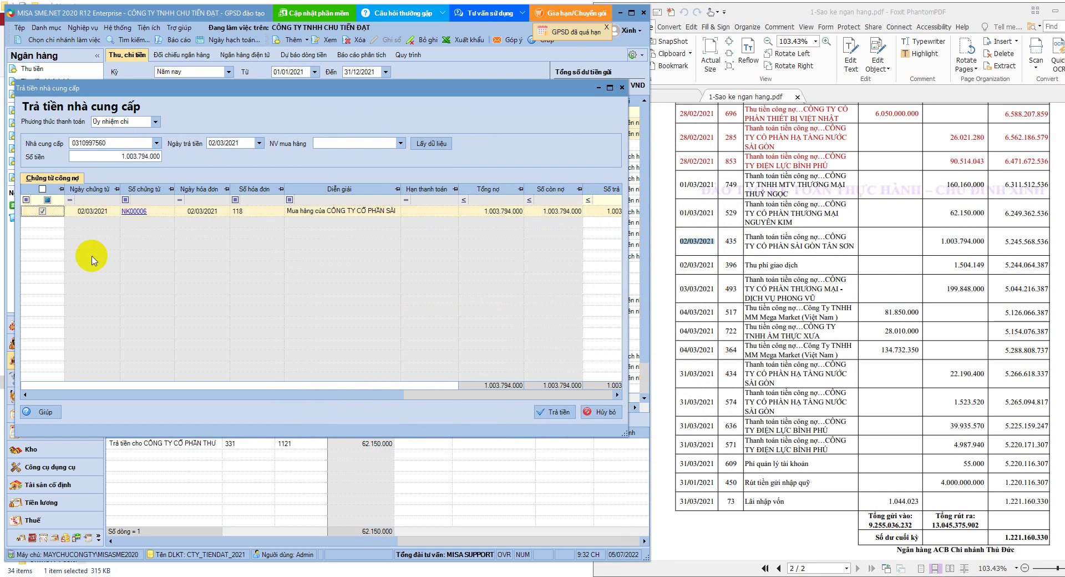
- Create the Sài Gòn Tân Sơn payment order from the Ngân hàng TMCP Á Châu - Thủ Đức account, save it and close it
{"action": "left_click", "coordinate": [556, 412]}
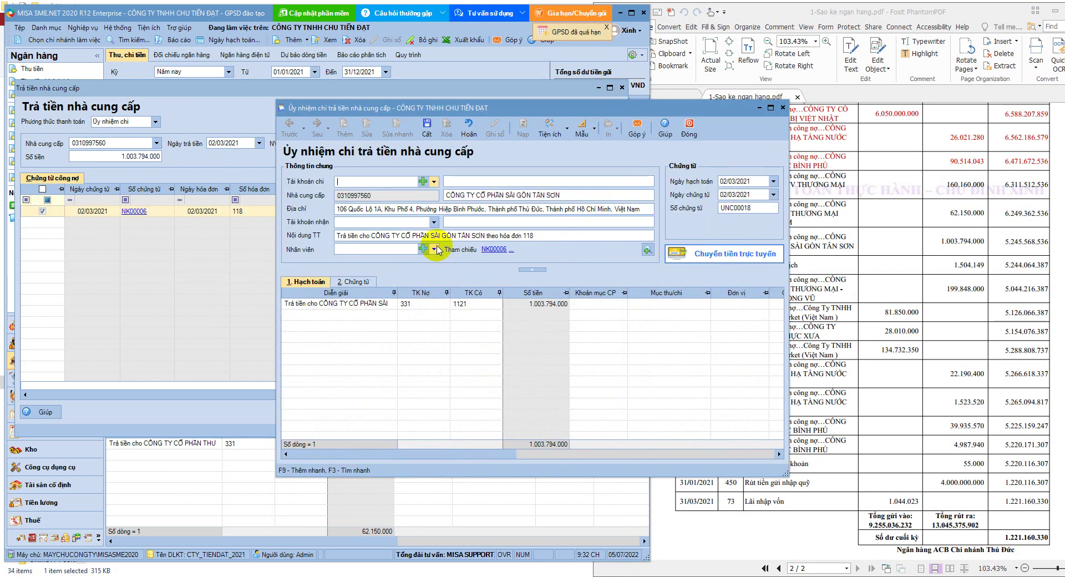
{"action": "left_click", "coordinate": [434, 181]}
{"action": "left_click", "coordinate": [434, 209]}
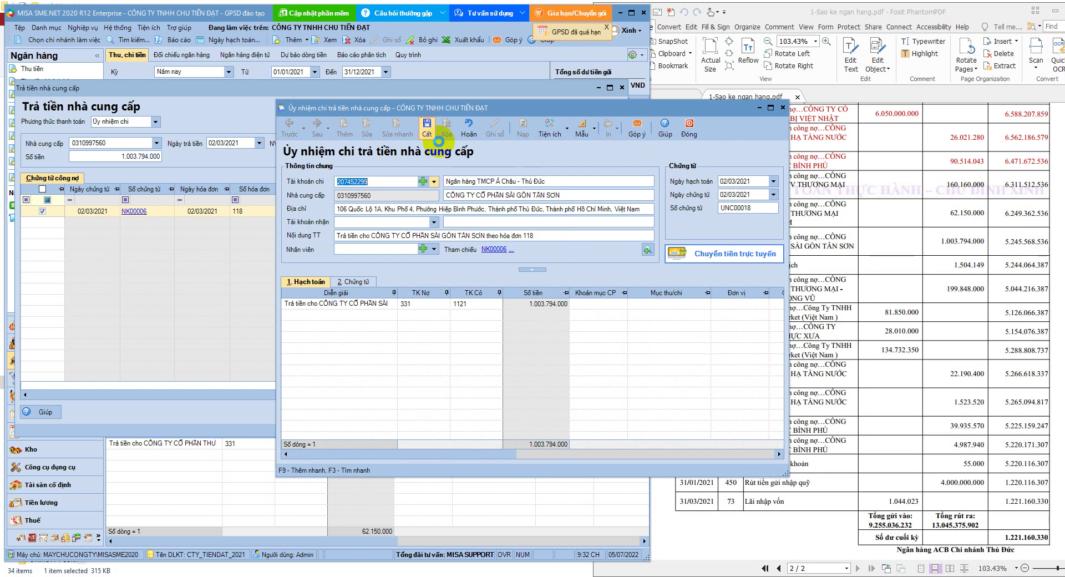
{"action": "key", "text": "ctrl+s"}
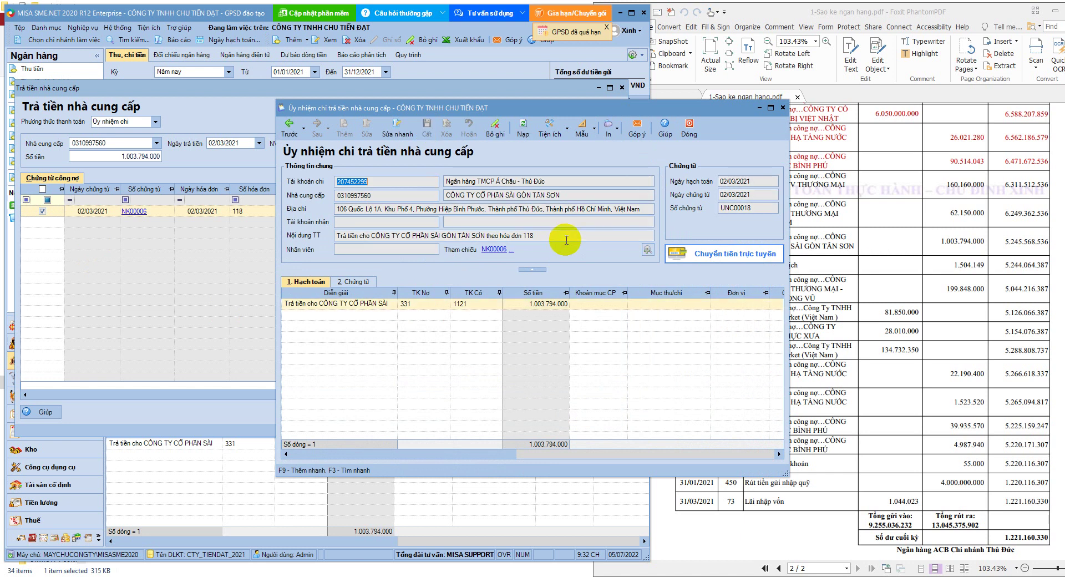
{"action": "left_click", "coordinate": [693, 134]}
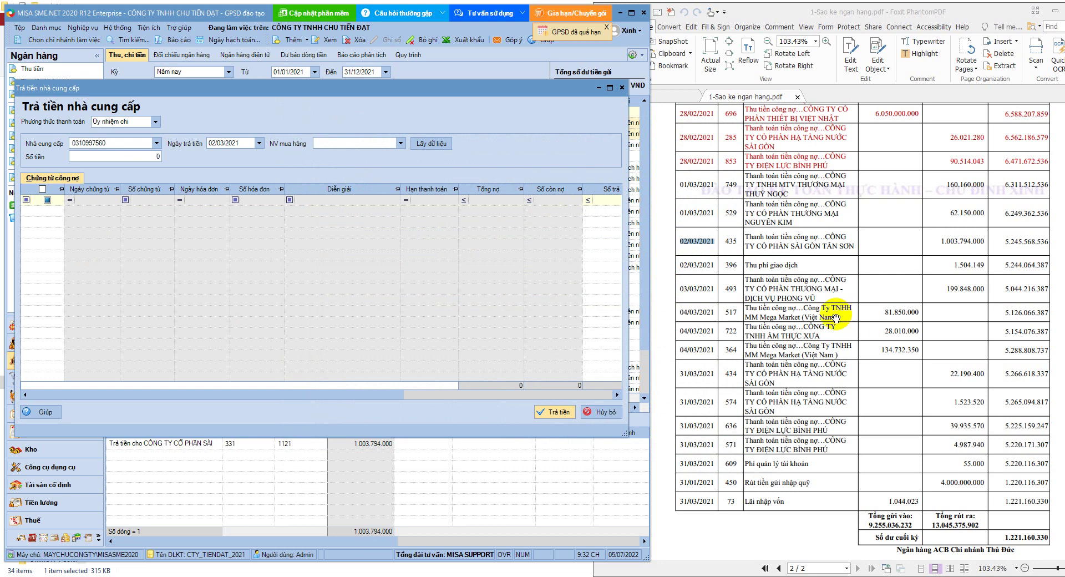
- Copy the date 02/03/2021 of the "Thu phí giao dịch" statement line and close the supplier payment window
{"action": "left_click_drag", "start_coordinate": [717, 264], "coordinate": [684, 265]}
{"action": "right_click", "coordinate": [683, 265]}
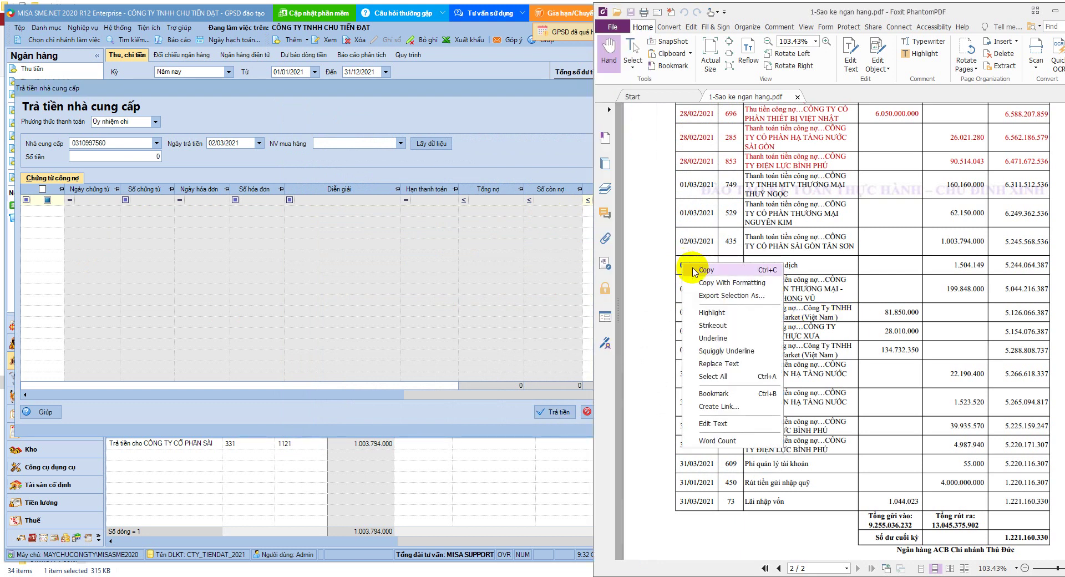
{"action": "left_click", "coordinate": [706, 270]}
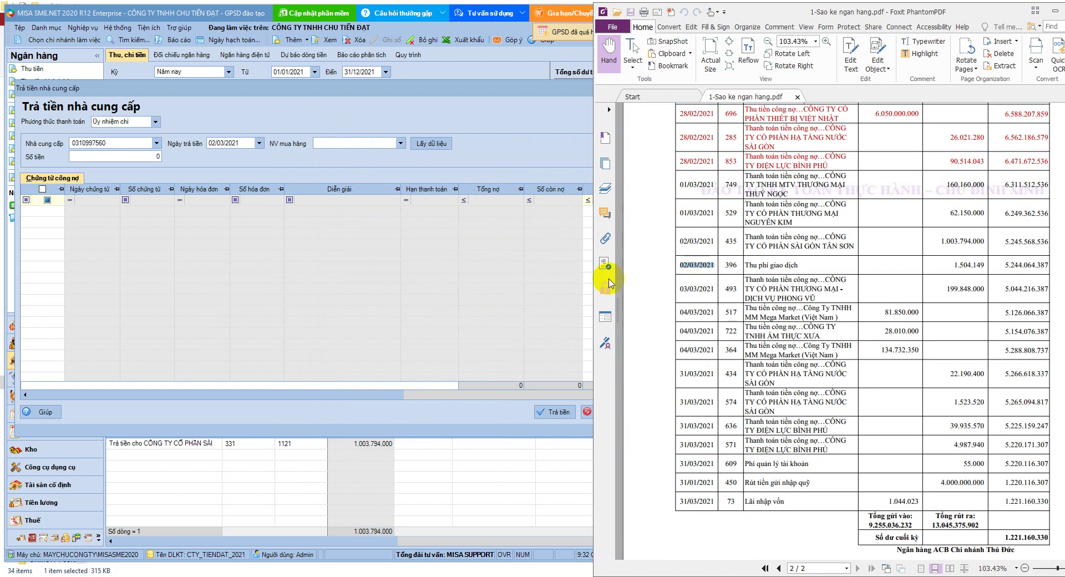
{"action": "left_click", "coordinate": [393, 99]}
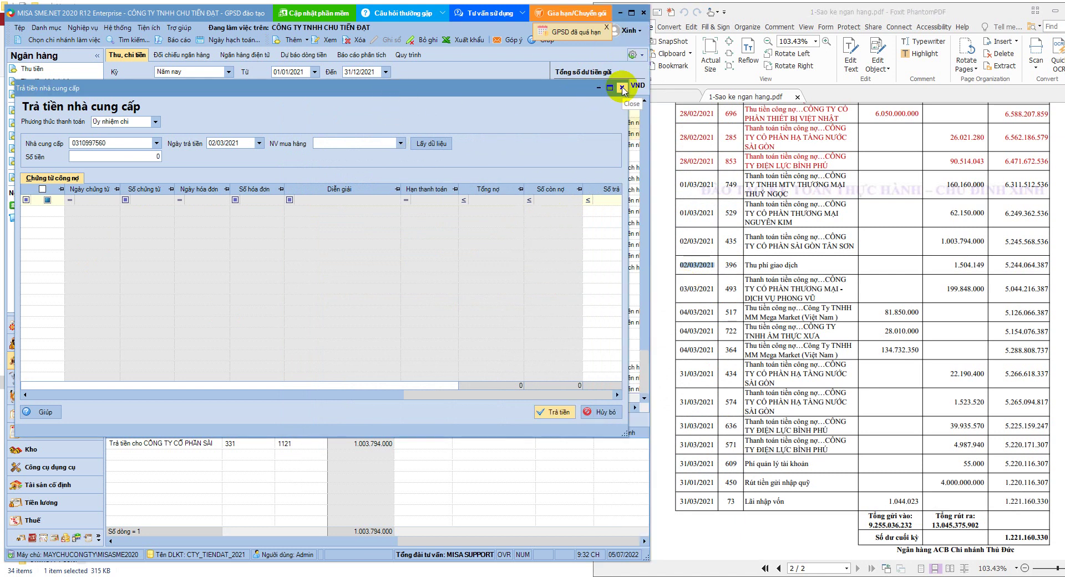
{"action": "left_click", "coordinate": [599, 88]}
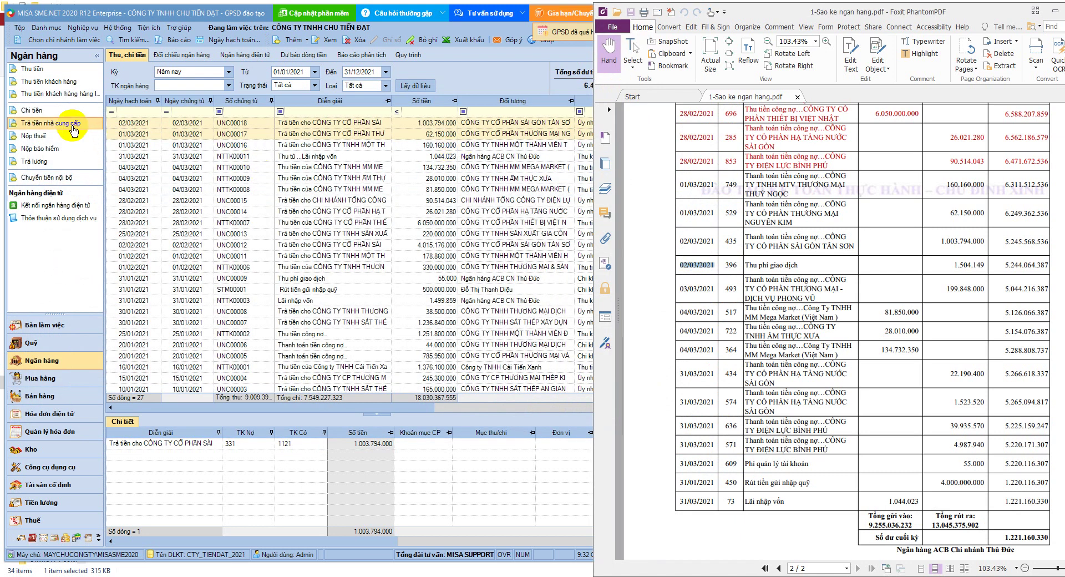
- Start a general bank payment voucher, place its window beside the statement and set its posting and document dates to 02/03/2021
{"action": "left_click", "coordinate": [35, 110]}
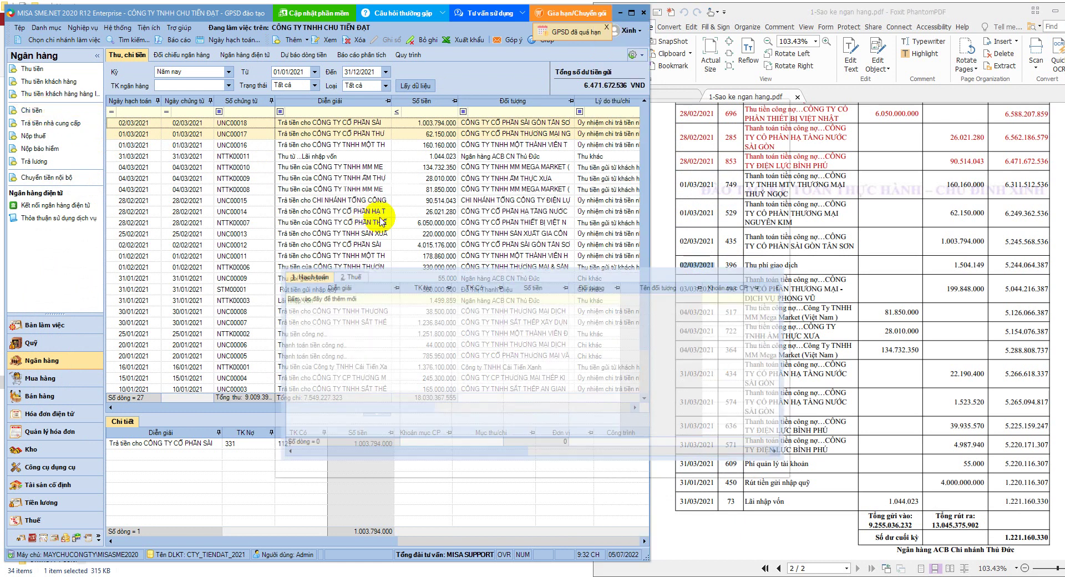
{"action": "left_click_drag", "start_coordinate": [427, 108], "coordinate": [208, 85]}
{"action": "left_click", "coordinate": [506, 160]}
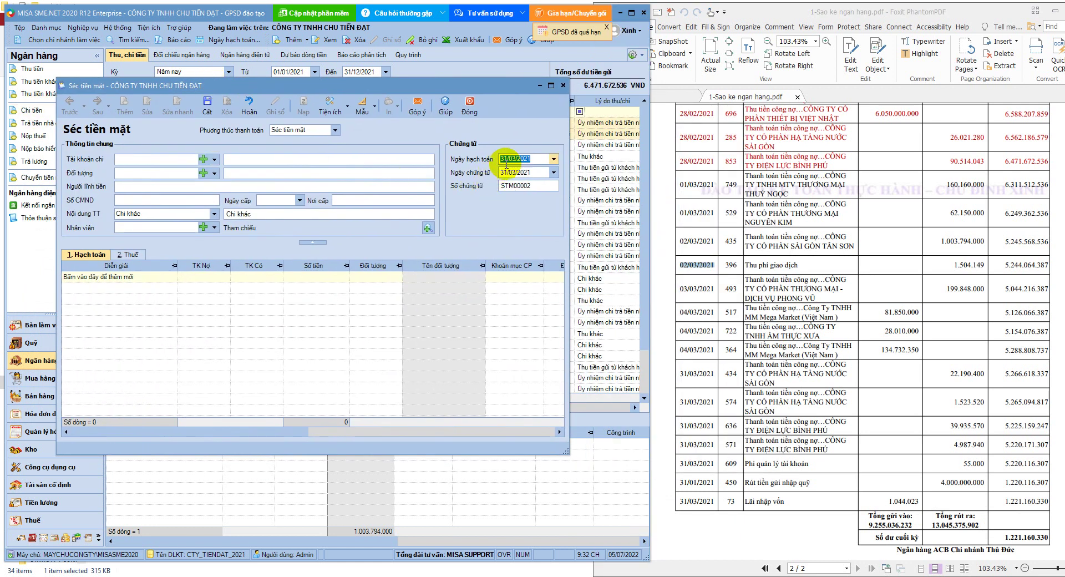
{"action": "type", "text": "02/03/2021"}
{"action": "key", "text": "Tab"}
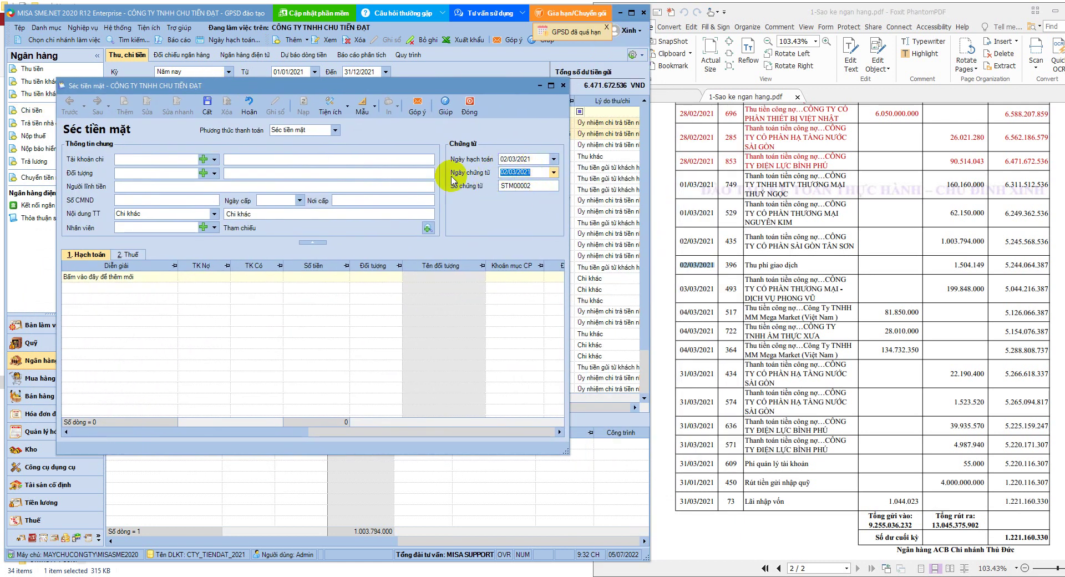
- Set the payment voucher's paying account to Ngân hàng TMCP Á Châu - Thủ Đức and its object to Ngân hàng ACB CN Thủ Đức
{"action": "left_click", "coordinate": [214, 159]}
{"action": "left_click", "coordinate": [189, 176]}
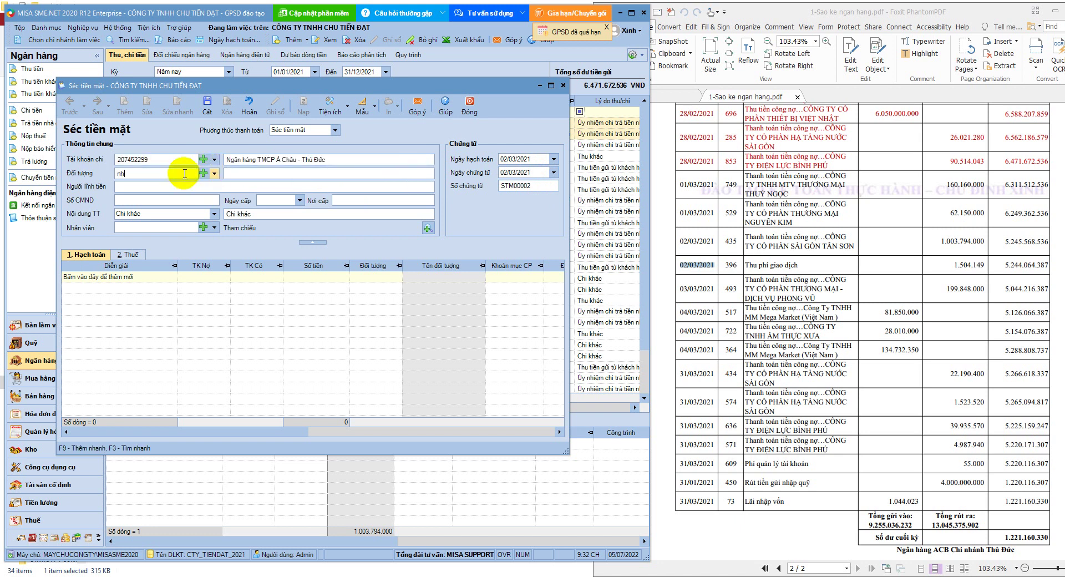
{"action": "left_click", "coordinate": [184, 173]}
{"action": "type", "text": "nh"}
{"action": "left_click", "coordinate": [246, 267]}
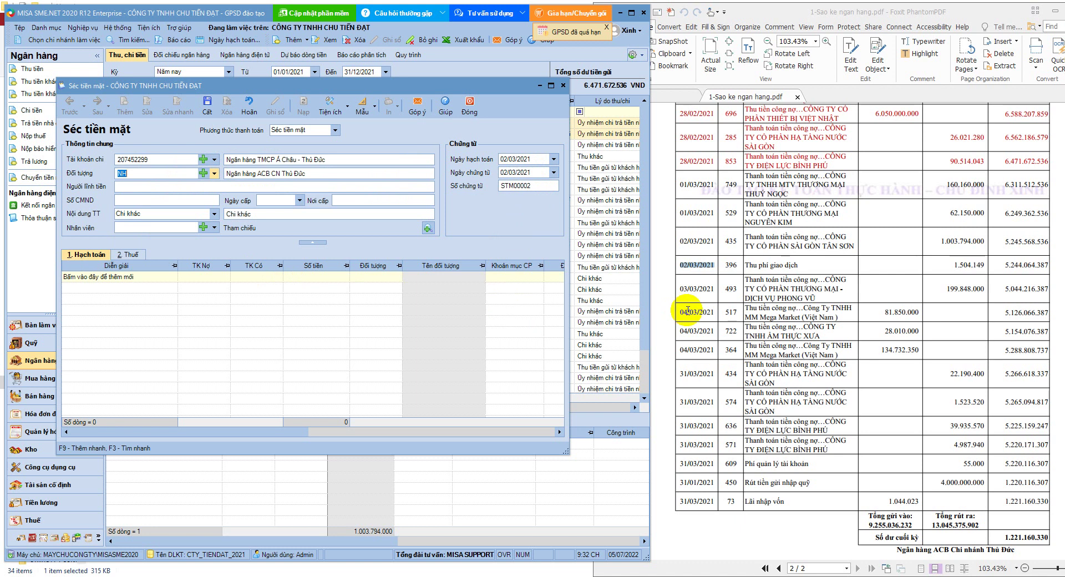
- Copy the "Thu phí giao dịch" text from the statement and append it to the payment description as "Chi khác Thu phí giao dịch"
{"action": "left_click", "coordinate": [804, 265]}
{"action": "left_click_drag", "start_coordinate": [804, 265], "coordinate": [744, 266]}
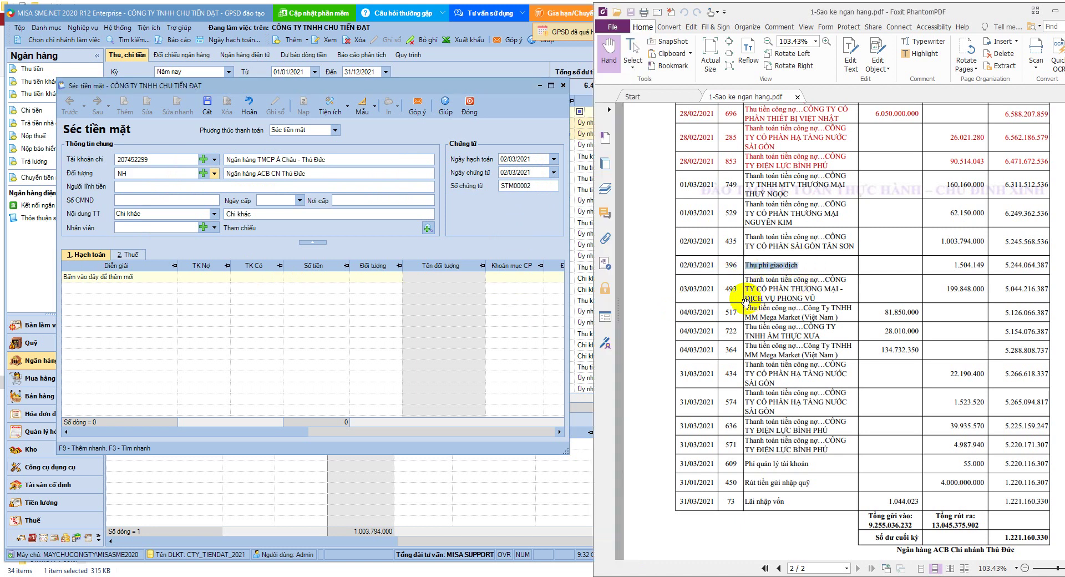
{"action": "left_click", "coordinate": [280, 215]}
{"action": "double_click", "coordinate": [260, 214]}
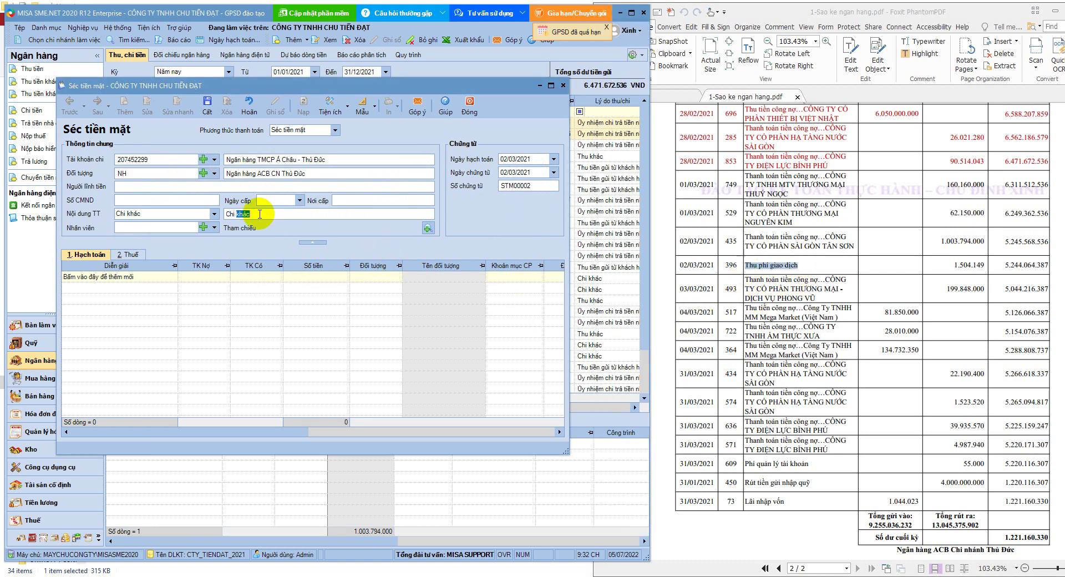
{"action": "key", "text": "ctrl+v"}
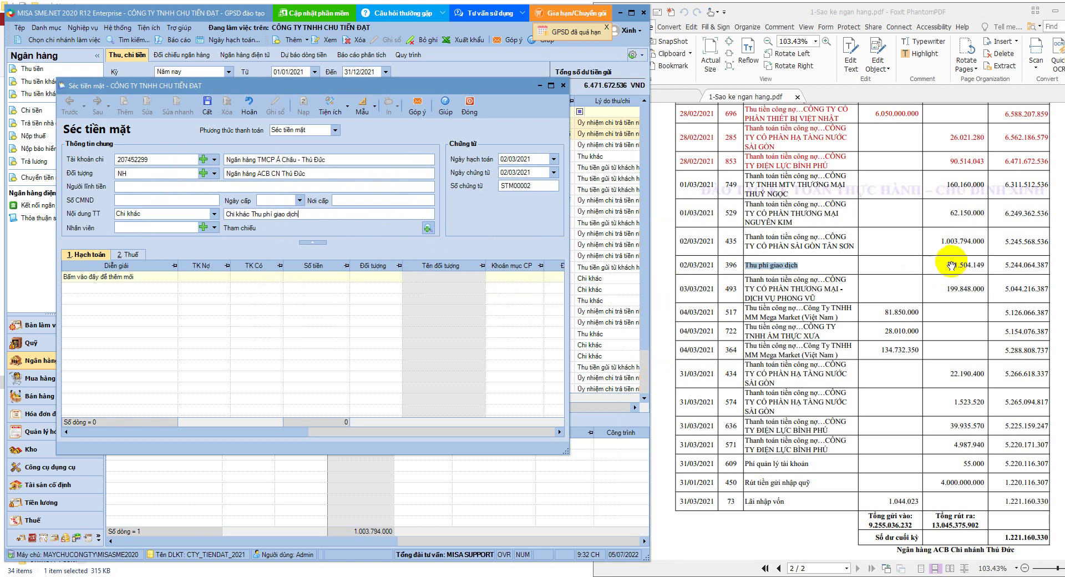
- Add the fee's accounting line with debit account 6427 and the amount 1.504.149 copied from the statement, and save the voucher
{"action": "left_click_drag", "start_coordinate": [954, 264], "coordinate": [979, 268]}
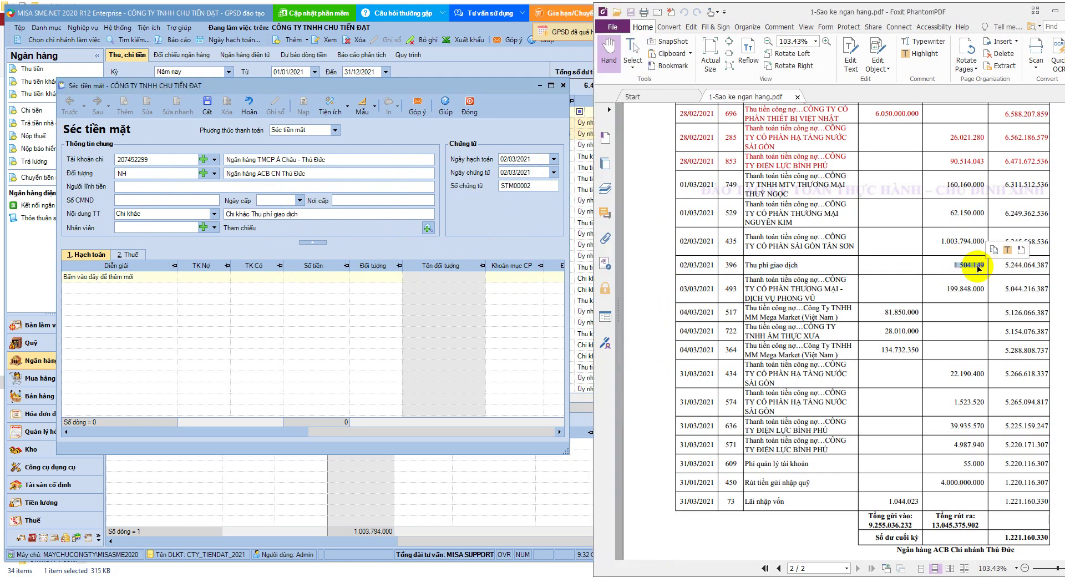
{"action": "right_click", "coordinate": [977, 267]}
{"action": "left_click", "coordinate": [993, 275]}
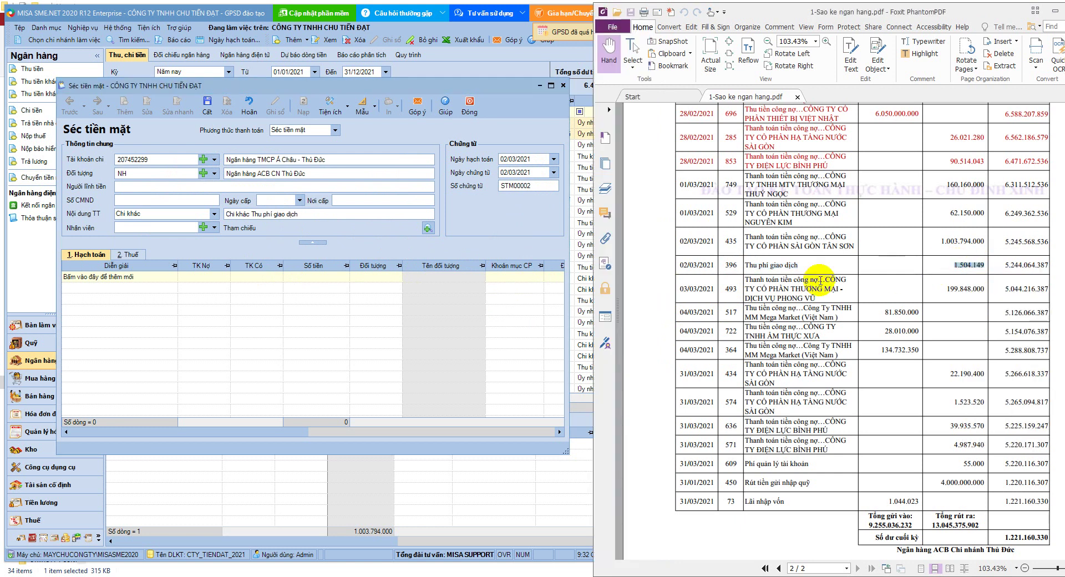
{"action": "left_click", "coordinate": [213, 281]}
{"action": "left_click", "coordinate": [212, 280]}
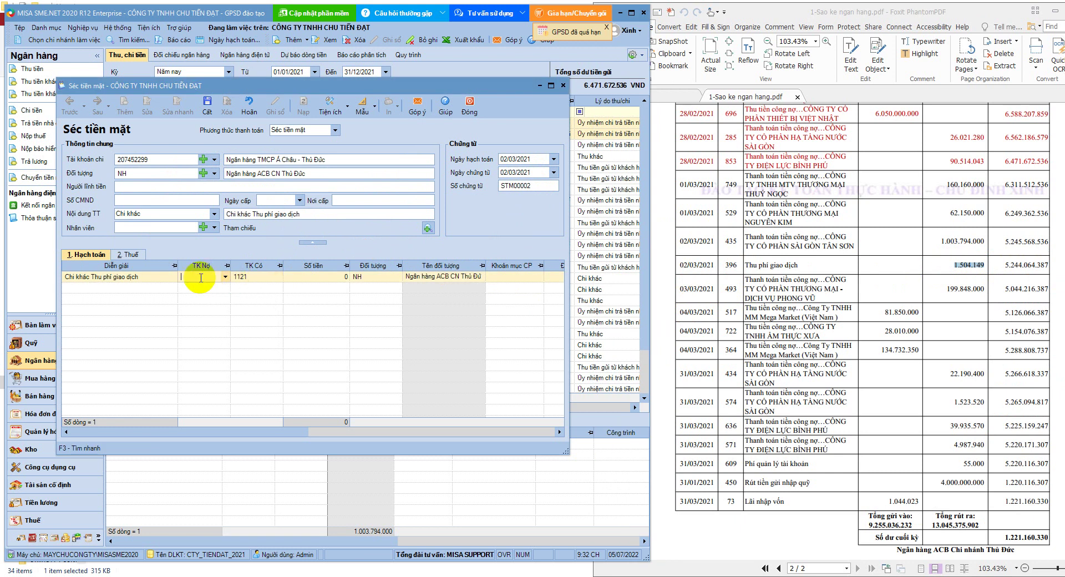
{"action": "type", "text": "6427"}
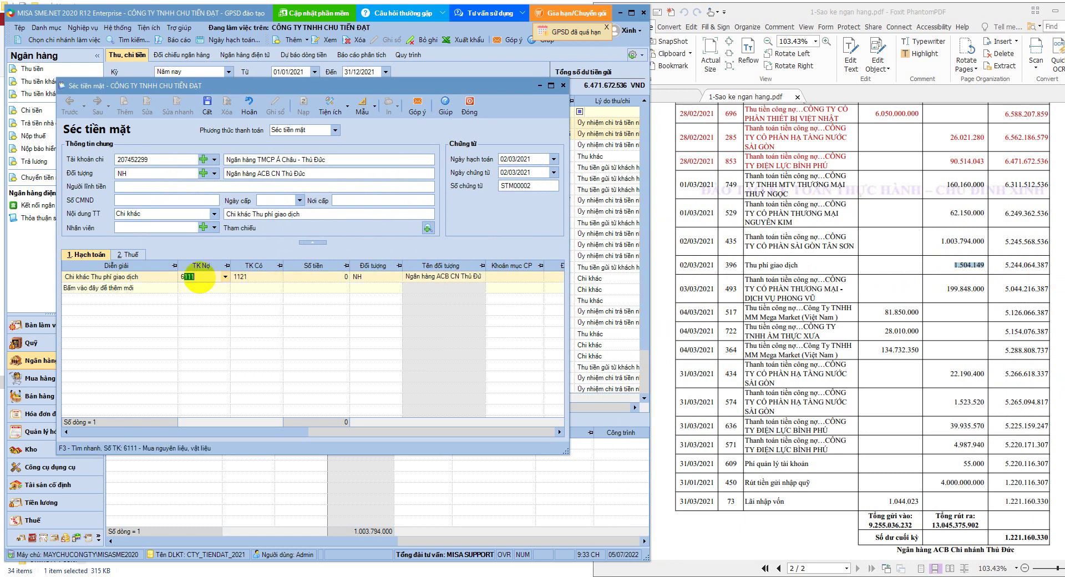
{"action": "left_click", "coordinate": [343, 276]}
{"action": "key", "text": "ctrl+v"}
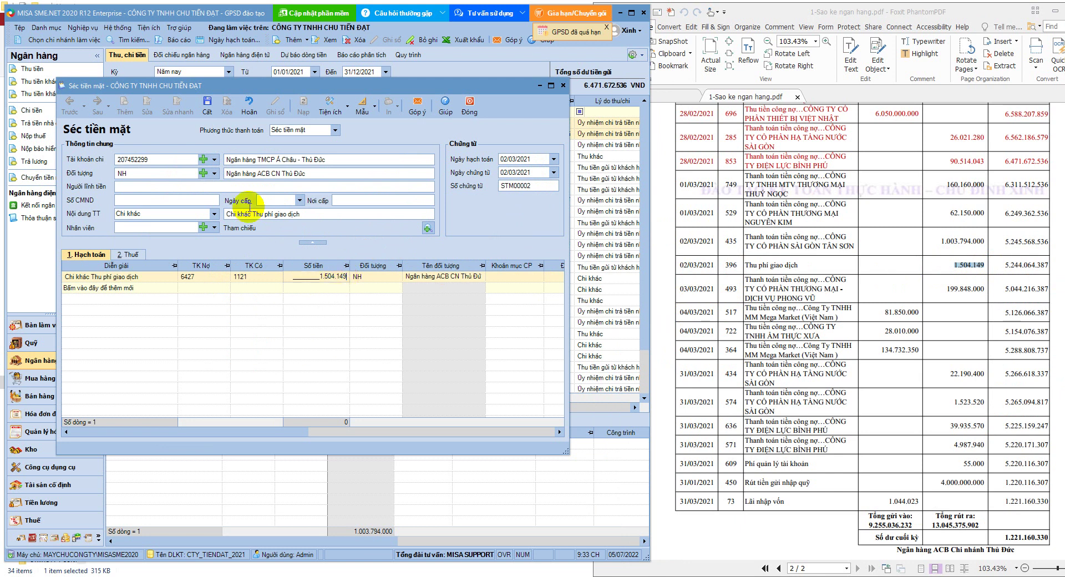
{"action": "left_click", "coordinate": [208, 107]}
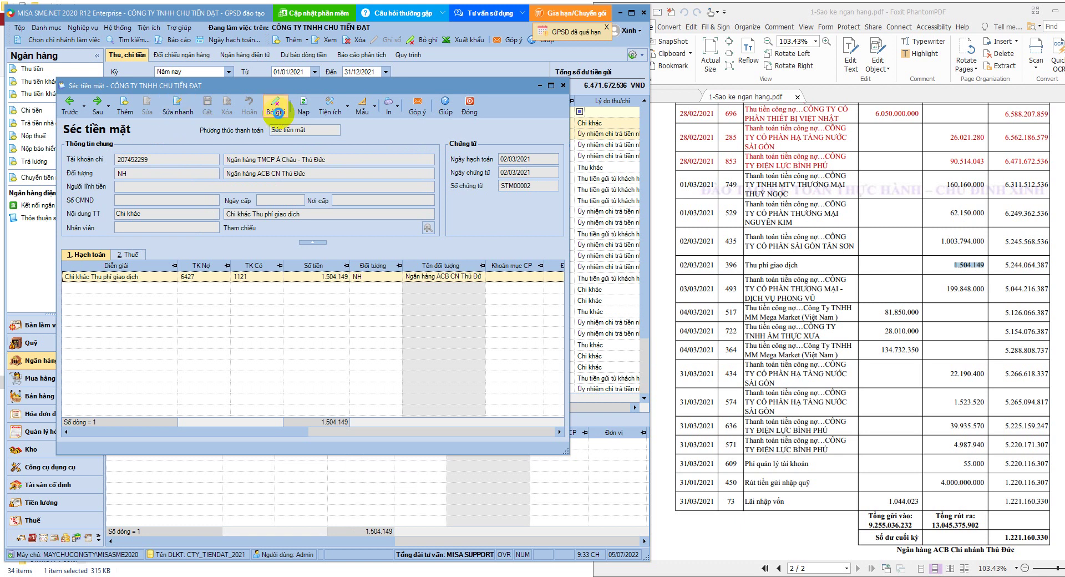
- Change the saved fee voucher's payment method to Ủy nhiệm chi, save it again and close it
{"action": "left_click", "coordinate": [147, 106]}
{"action": "left_click", "coordinate": [283, 132]}
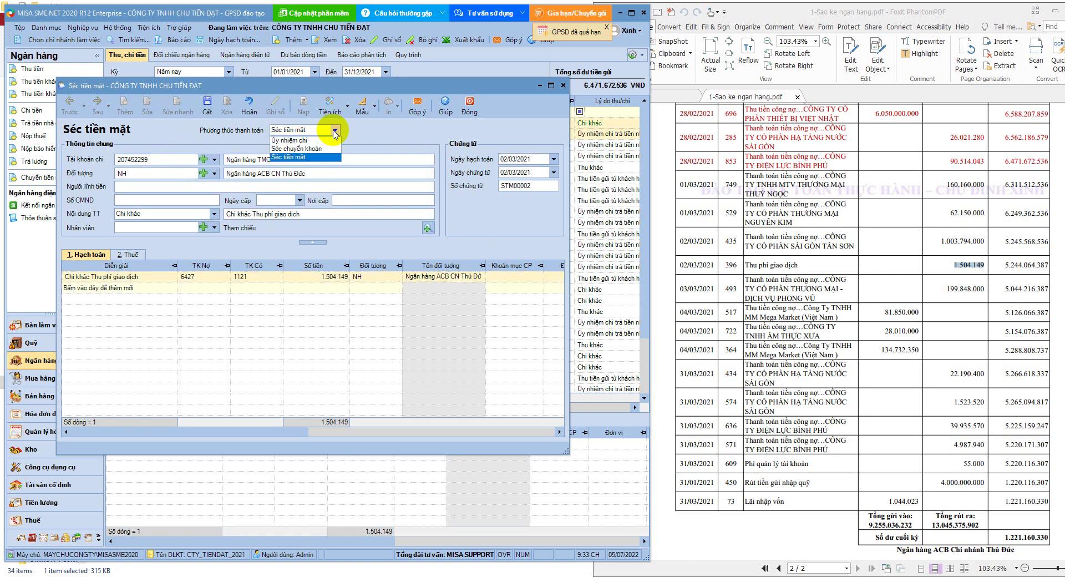
{"action": "left_click", "coordinate": [294, 140]}
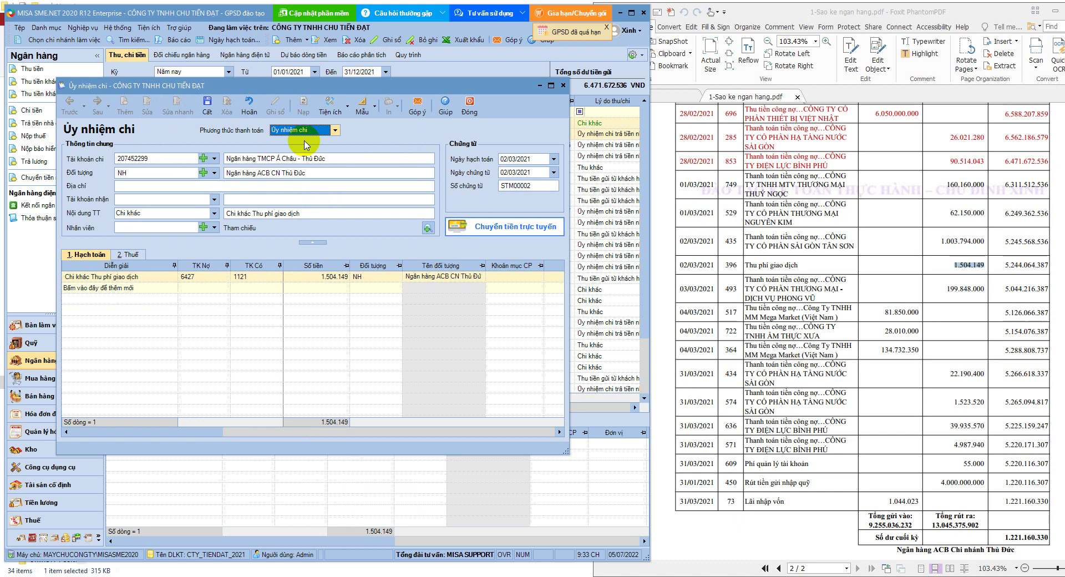
{"action": "left_click", "coordinate": [207, 105]}
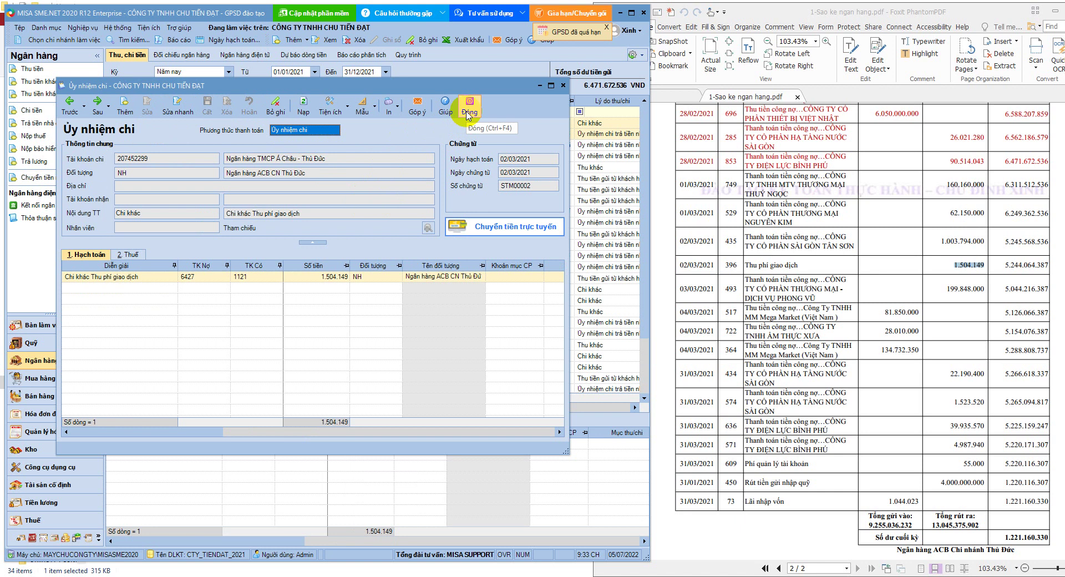
{"action": "left_click", "coordinate": [469, 113]}
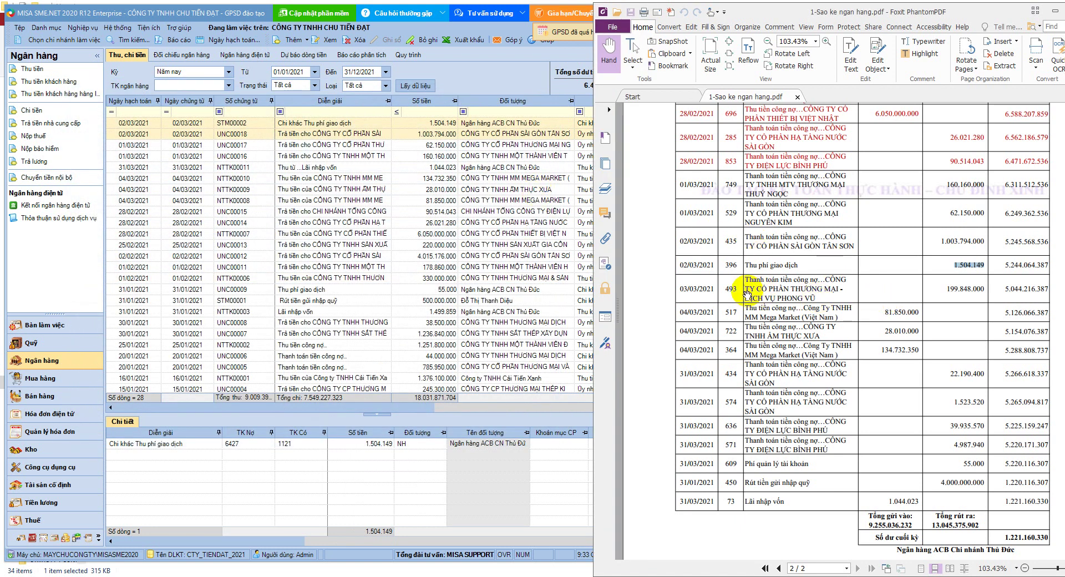
- Copy the date of statement transaction 493, start a supplier payment and set its payment date to 03/03/2021
{"action": "triple_click", "coordinate": [713, 287]}
{"action": "left_click_drag", "start_coordinate": [679, 288], "coordinate": [712, 289]}
{"action": "right_click", "coordinate": [711, 289]}
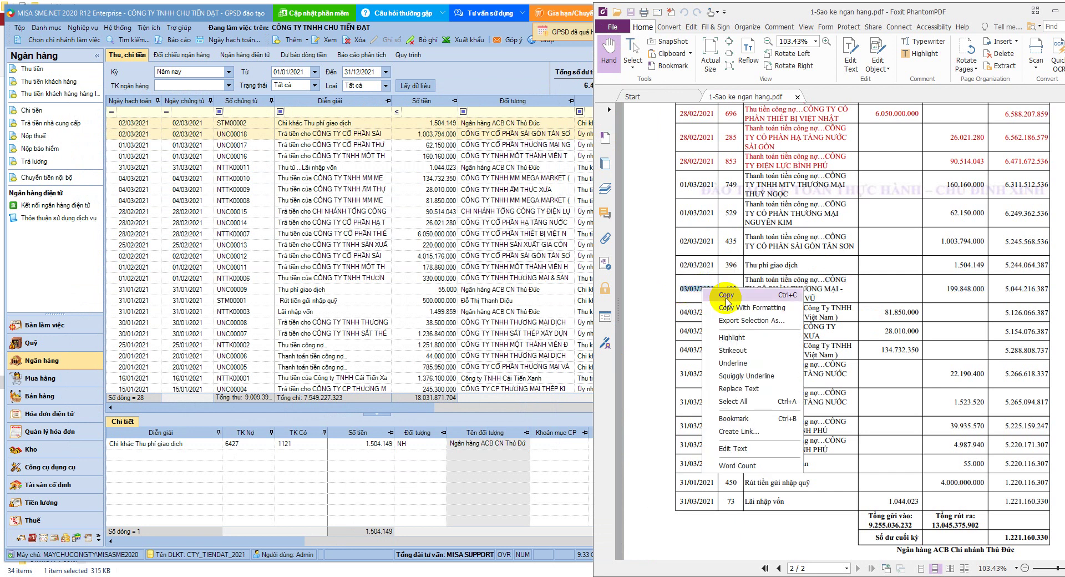
{"action": "left_click", "coordinate": [728, 289]}
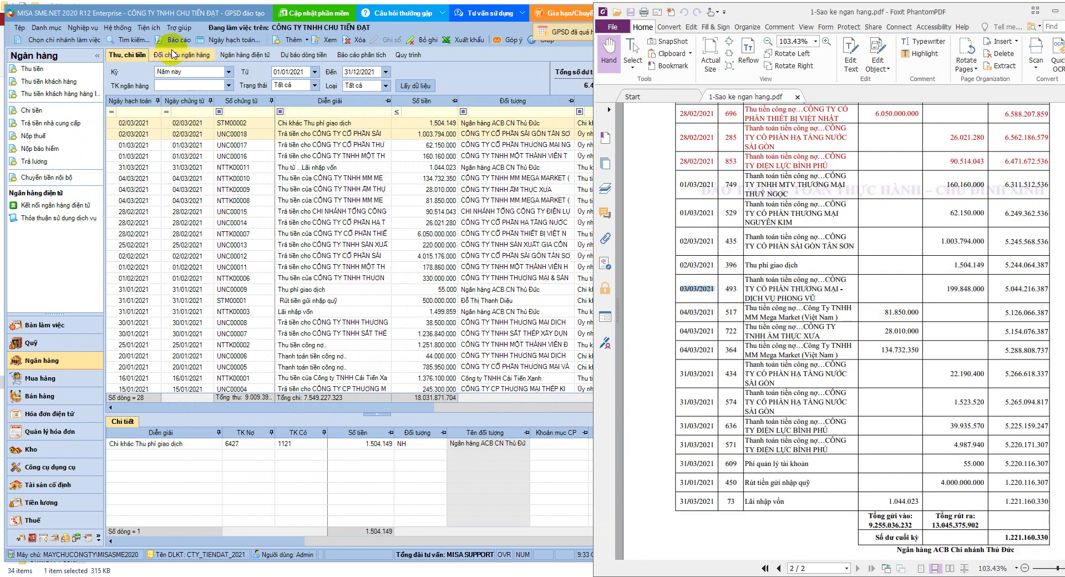
{"action": "left_click", "coordinate": [71, 124]}
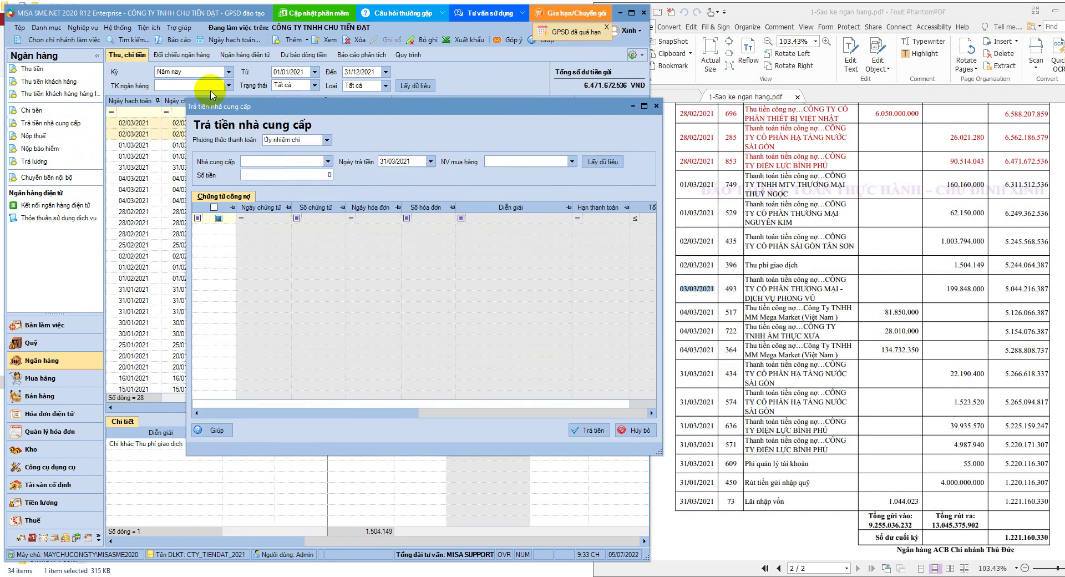
{"action": "left_click", "coordinate": [293, 131]}
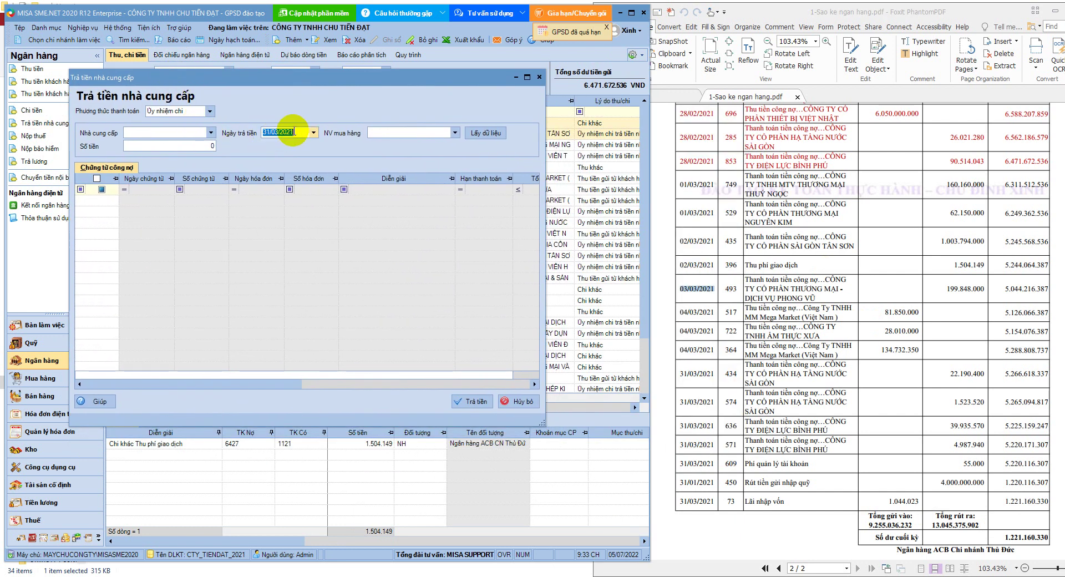
{"action": "type", "text": "03/03/2021"}
- Load the outstanding debts of supplier Công ty Cổ phần Thương mại - Dịch vụ Phong Vũ and select the 199.848.000 purchase for payment
{"action": "left_click", "coordinate": [197, 132]}
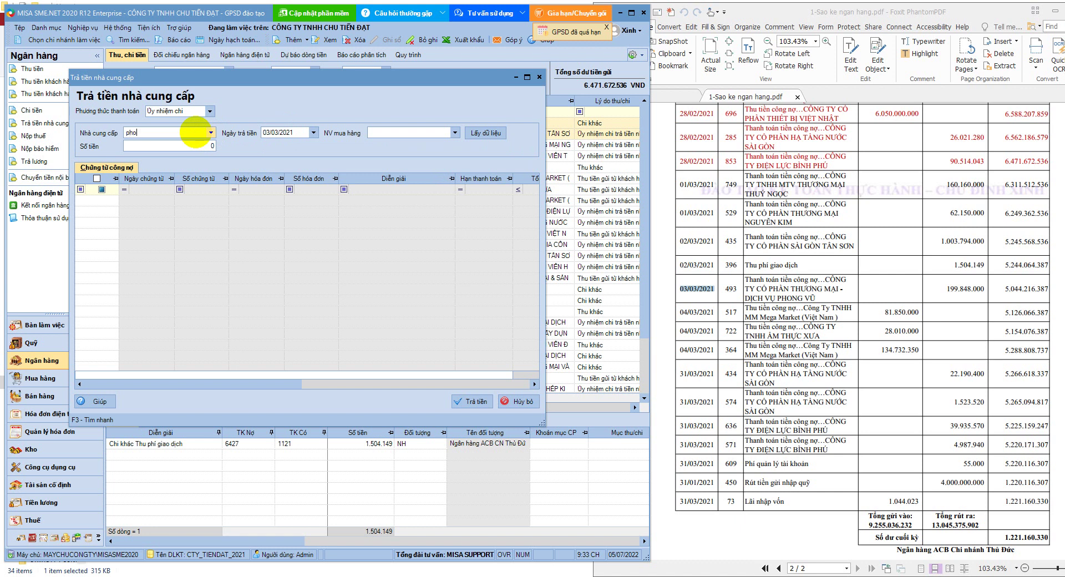
{"action": "left_click", "coordinate": [227, 146]}
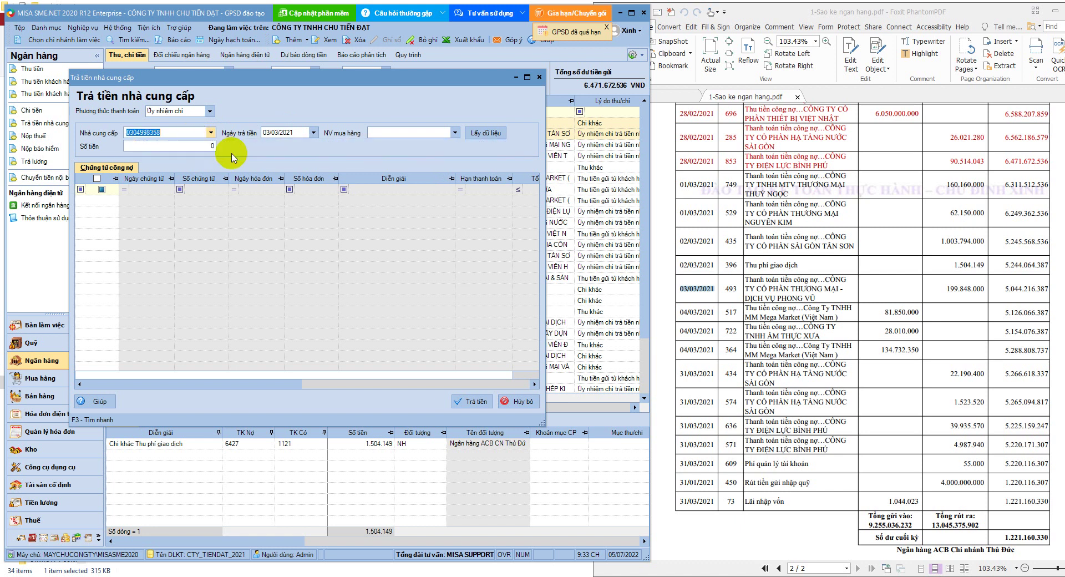
{"action": "left_click", "coordinate": [484, 133]}
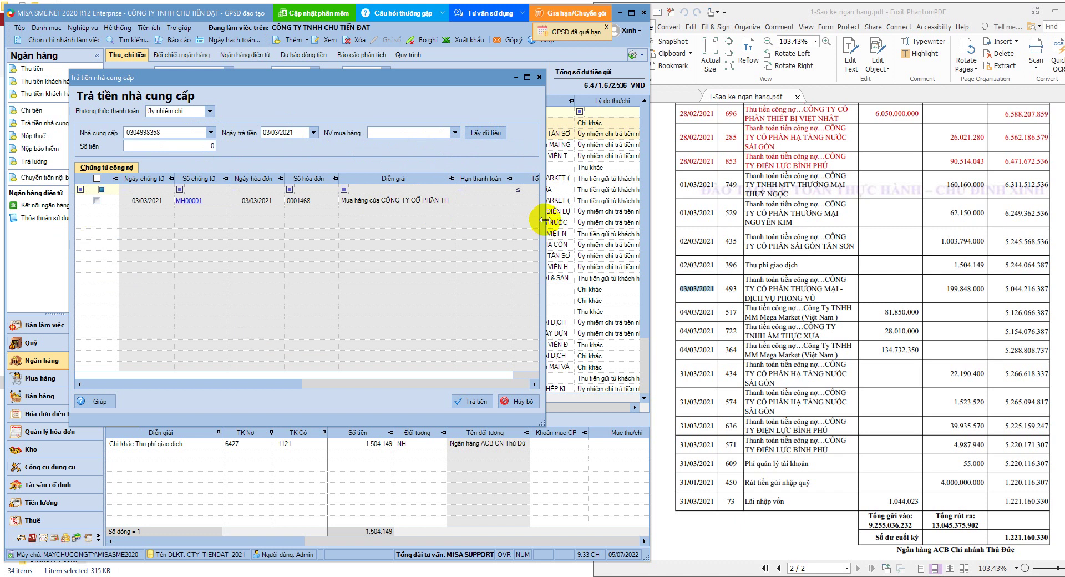
{"action": "left_click_drag", "start_coordinate": [545, 221], "coordinate": [618, 220]}
{"action": "left_click", "coordinate": [571, 202]}
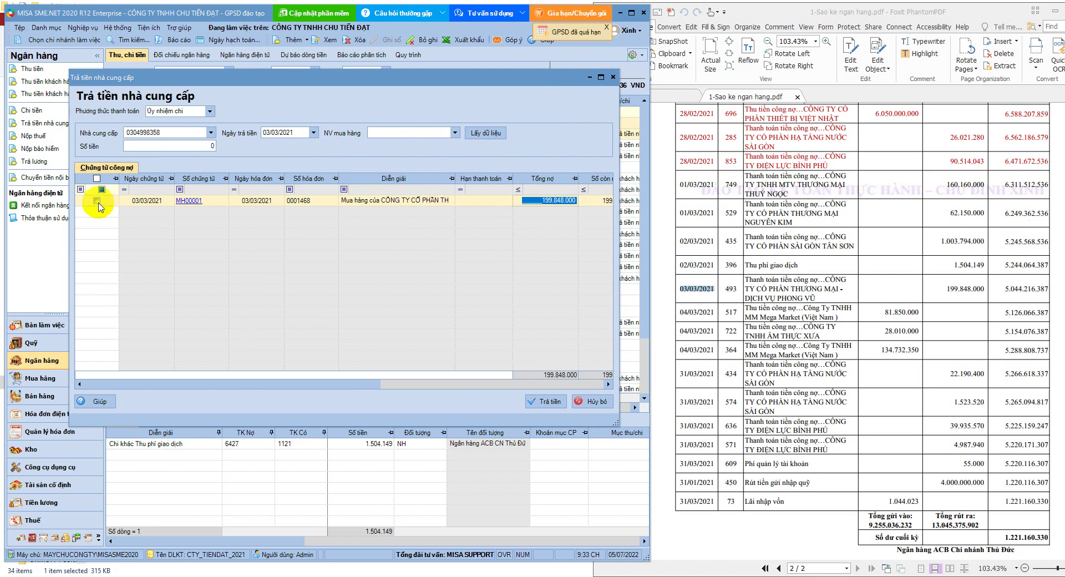
{"action": "left_click", "coordinate": [97, 201]}
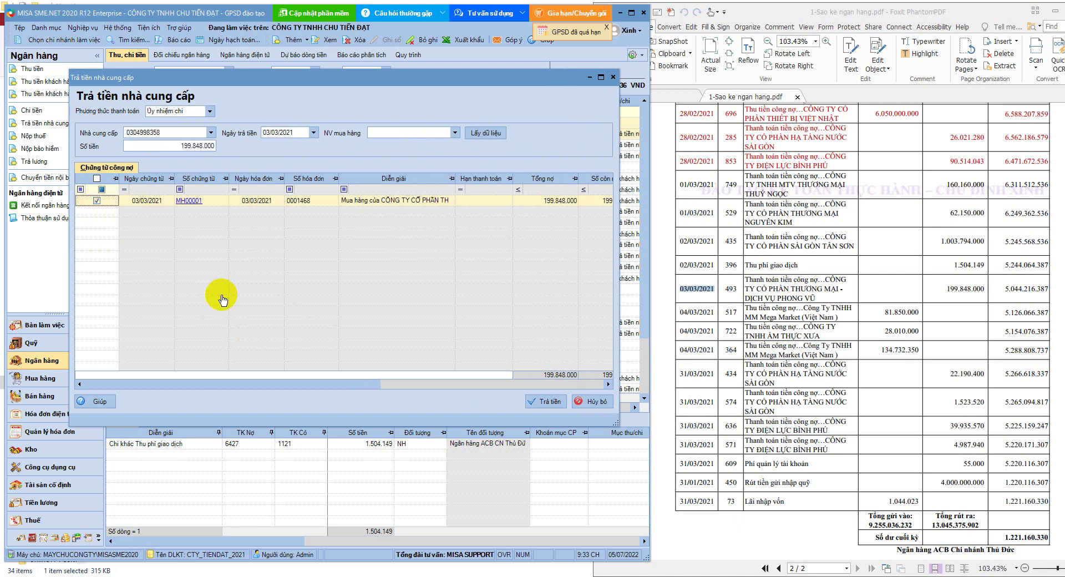
- Create the Phong Vũ payment order from the Ngân hàng TMCP Á Châu - Thủ Đức account, save it and close it
{"action": "left_click", "coordinate": [541, 401]}
{"action": "left_click", "coordinate": [433, 181]}
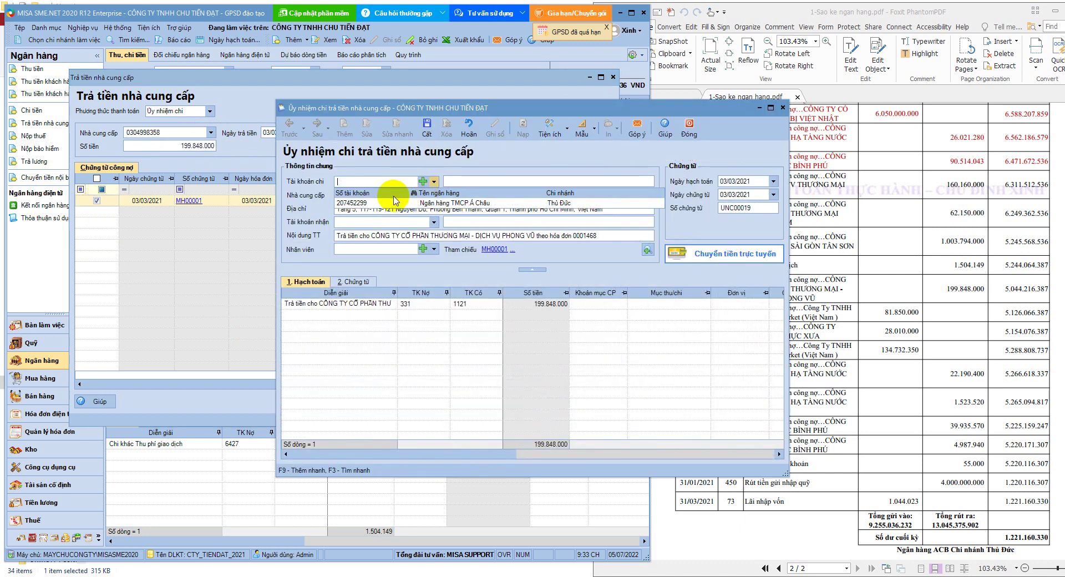
{"action": "left_click", "coordinate": [395, 201]}
{"action": "left_click", "coordinate": [427, 128]}
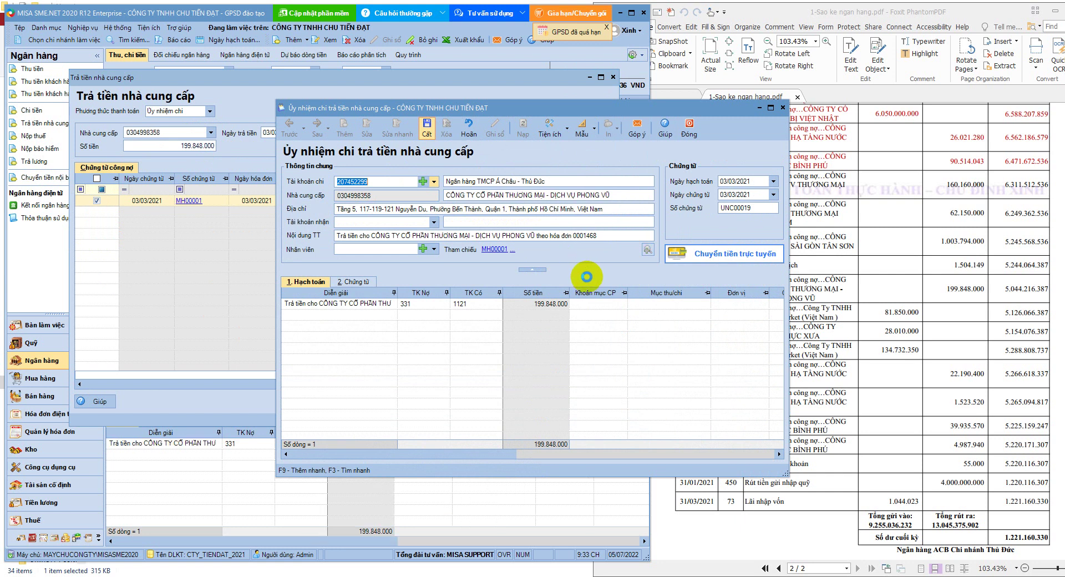
{"action": "left_click", "coordinate": [686, 138]}
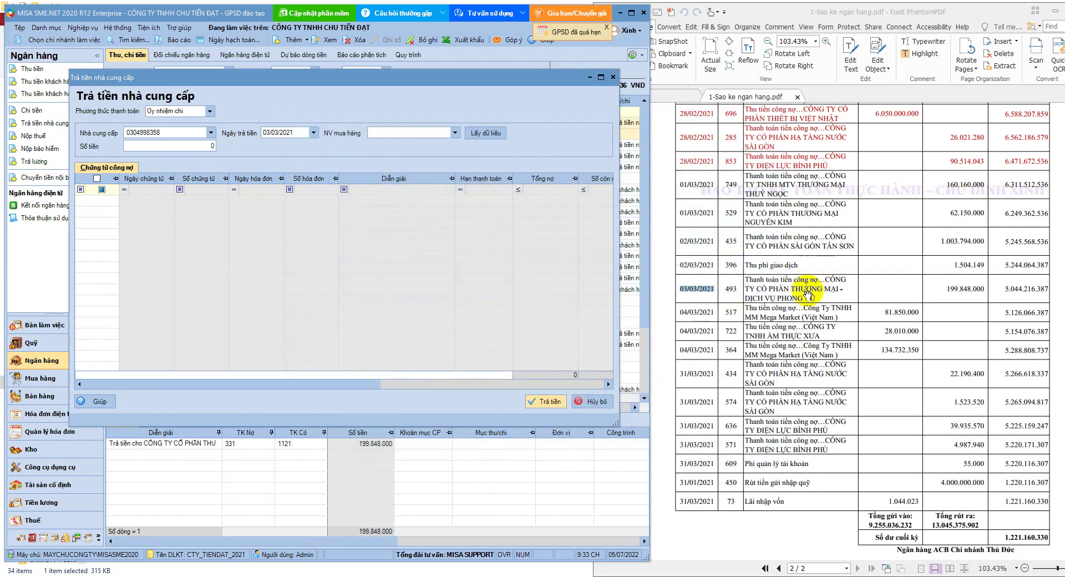
- Copy the date of statement transaction 434 and set the supplier payment date to 31/03/2021
{"action": "left_click", "coordinate": [699, 372]}
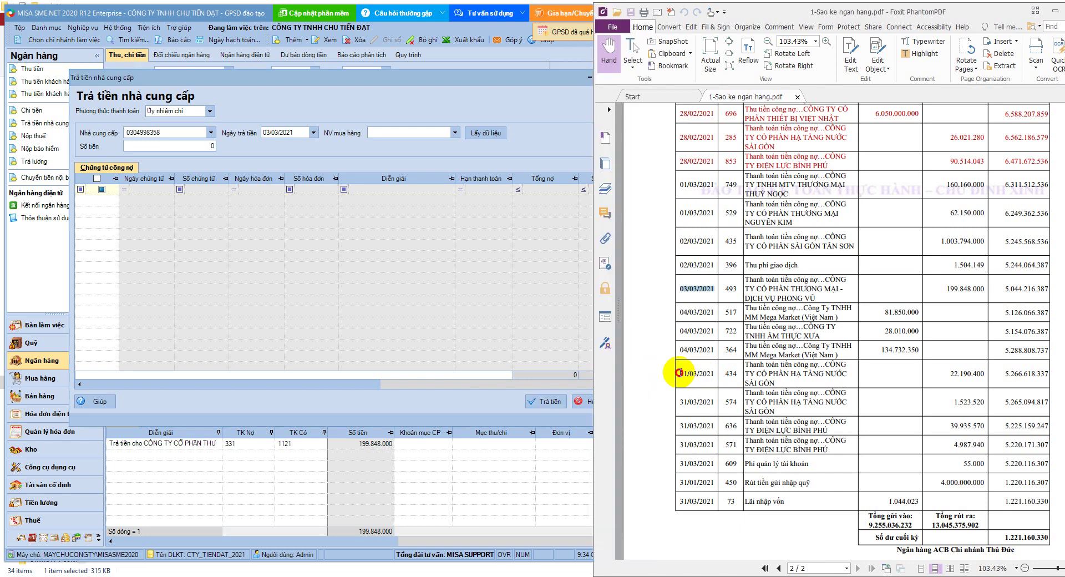
{"action": "double_click", "coordinate": [699, 373]}
{"action": "scroll", "coordinate": [796, 382], "scroll_direction": "down", "scroll_amount": 1}
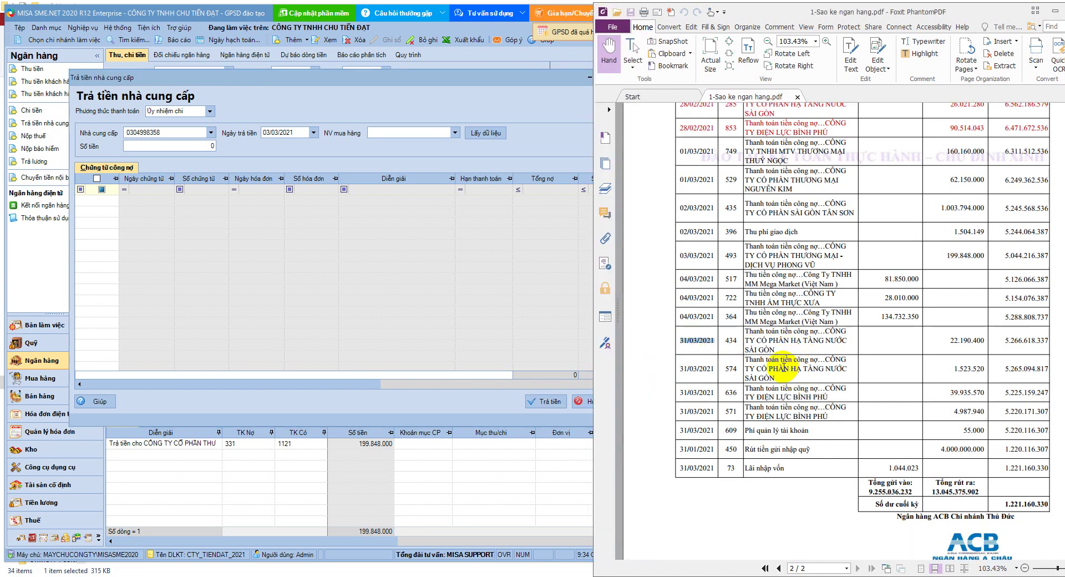
{"action": "right_click", "coordinate": [701, 336]}
{"action": "left_click", "coordinate": [696, 341]}
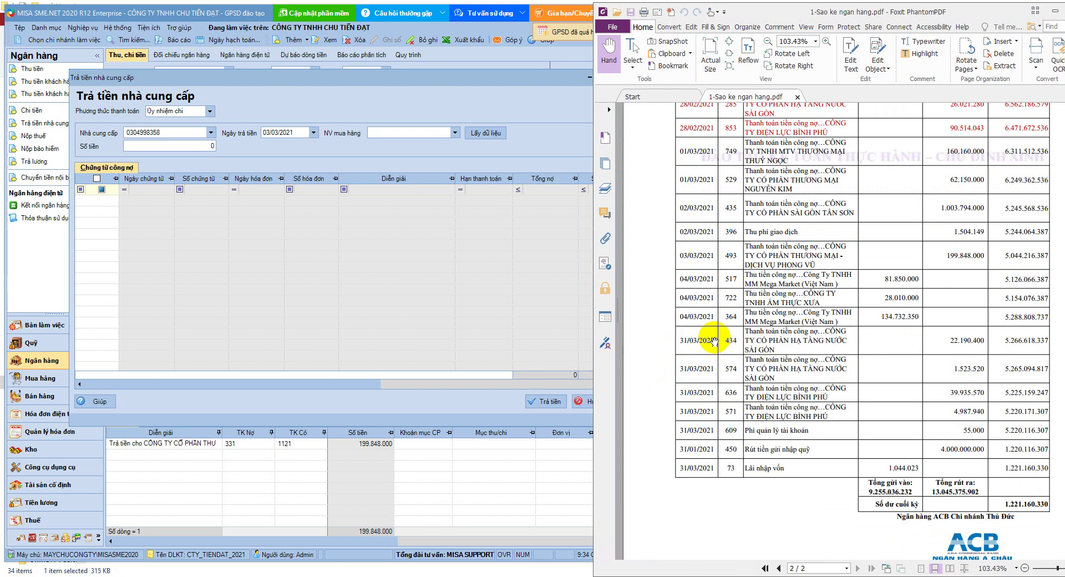
{"action": "left_click_drag", "start_coordinate": [715, 337], "coordinate": [677, 340]}
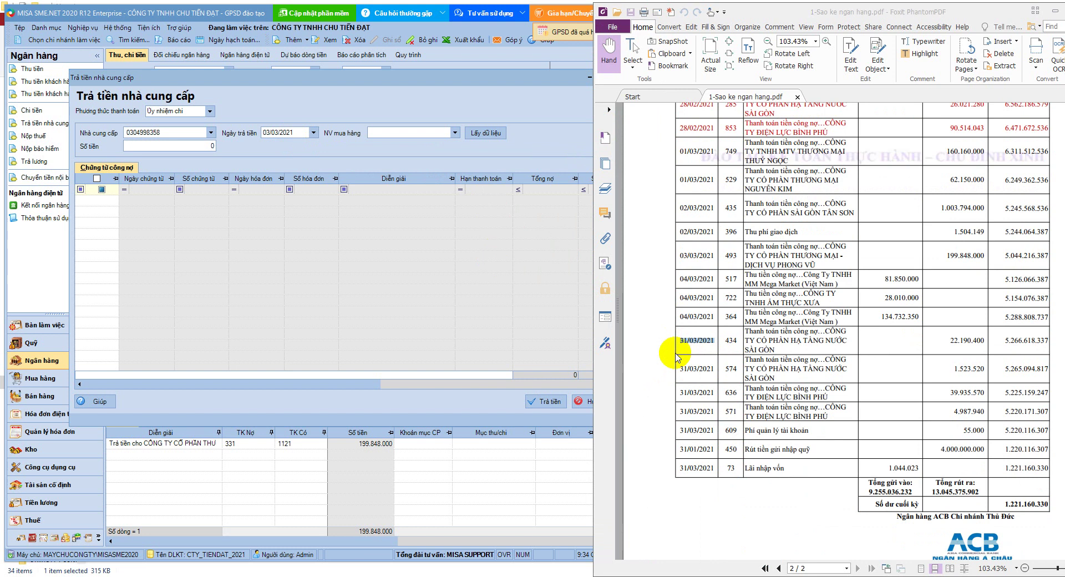
{"action": "left_click", "coordinate": [288, 132]}
{"action": "key", "text": "ctrl+v"}
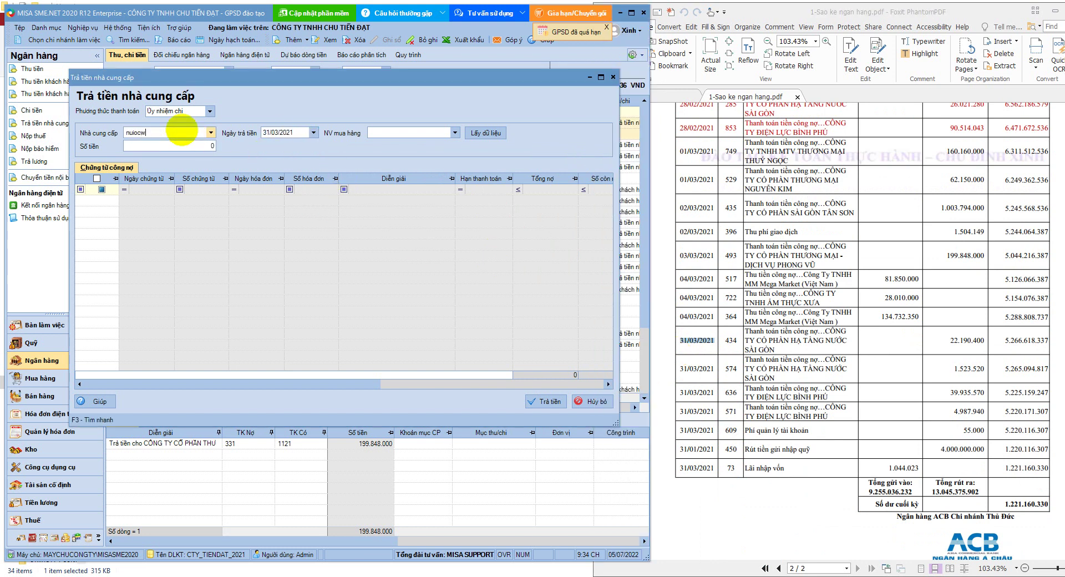
- Load the outstanding debts of supplier Công ty Cổ phần Hạ tầng Nước Sài Gòn and select the 22.190.400 service purchase dated 31/03/2021
{"action": "key", "text": "BackSpace"}
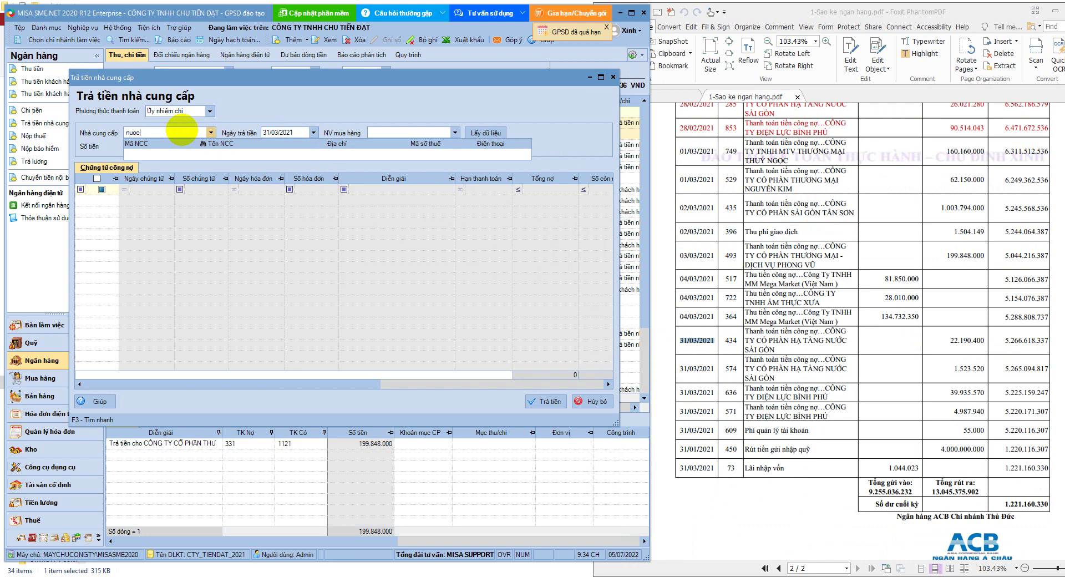
{"action": "left_click", "coordinate": [261, 155]}
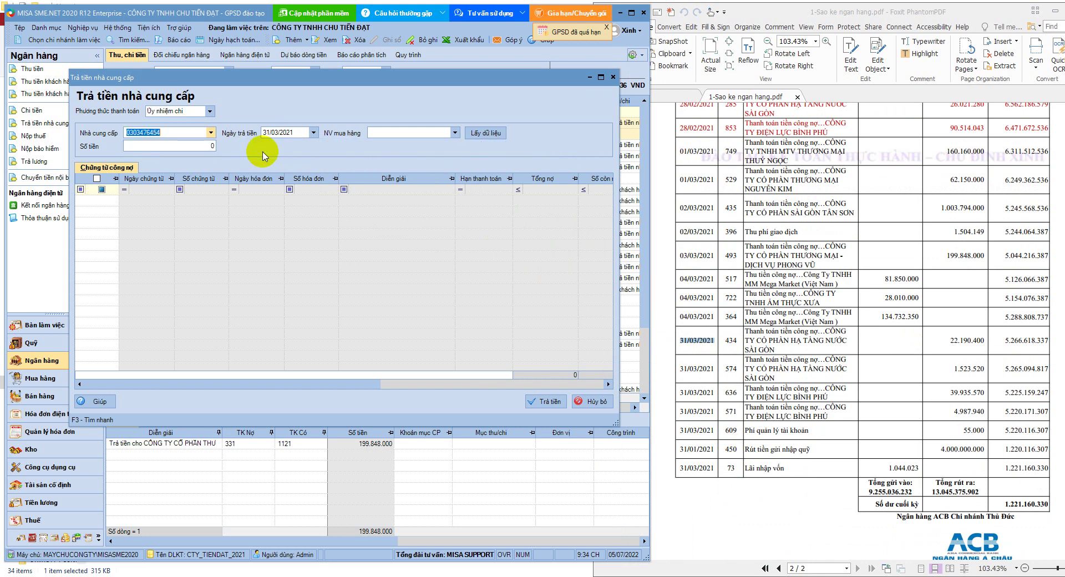
{"action": "left_click", "coordinate": [480, 134]}
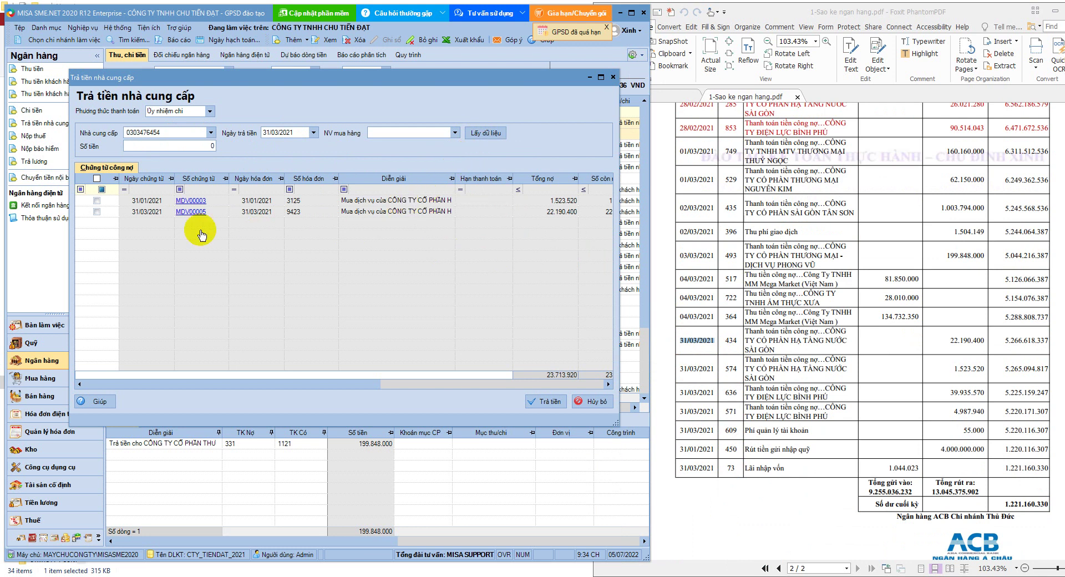
{"action": "left_click", "coordinate": [97, 211]}
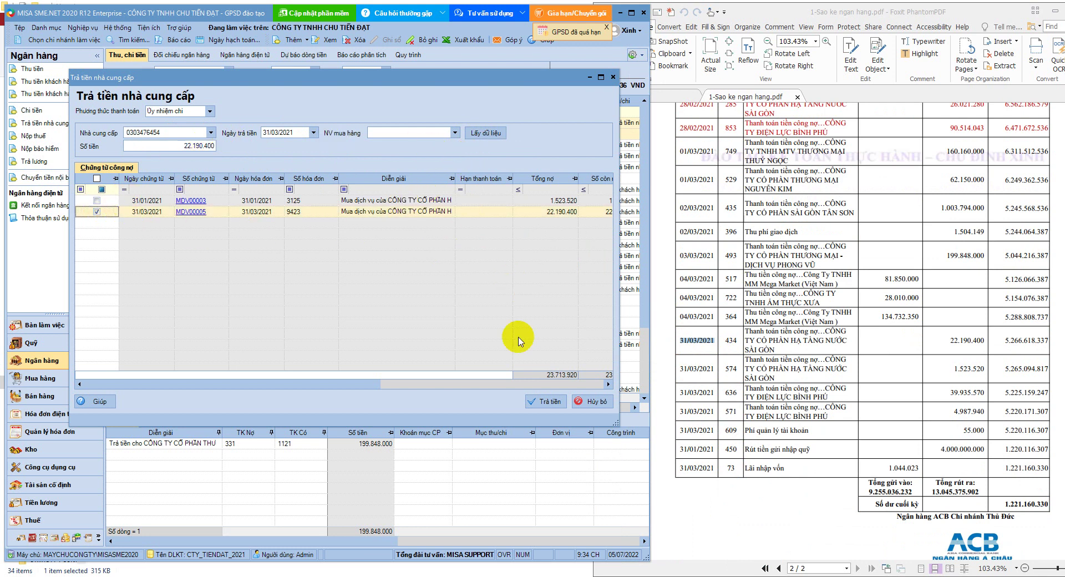
- Create the 22.190.400 payment order to Hạ tầng Nước Sài Gòn from the Ngân hàng TMCP Á Châu - Thủ Đức account, save it and close it
{"action": "left_click", "coordinate": [547, 401]}
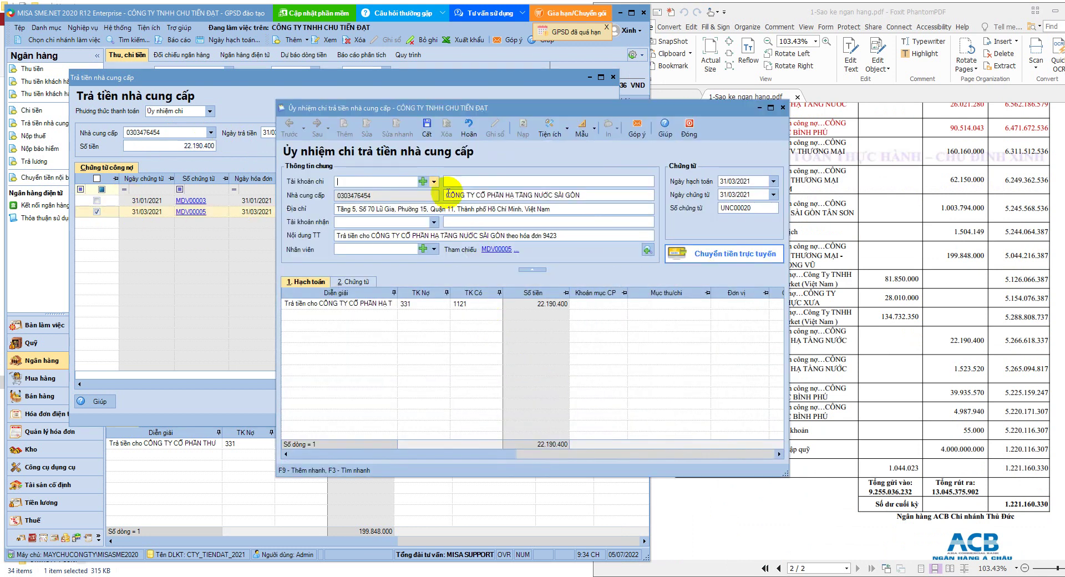
{"action": "left_click", "coordinate": [433, 181]}
{"action": "left_click", "coordinate": [381, 204]}
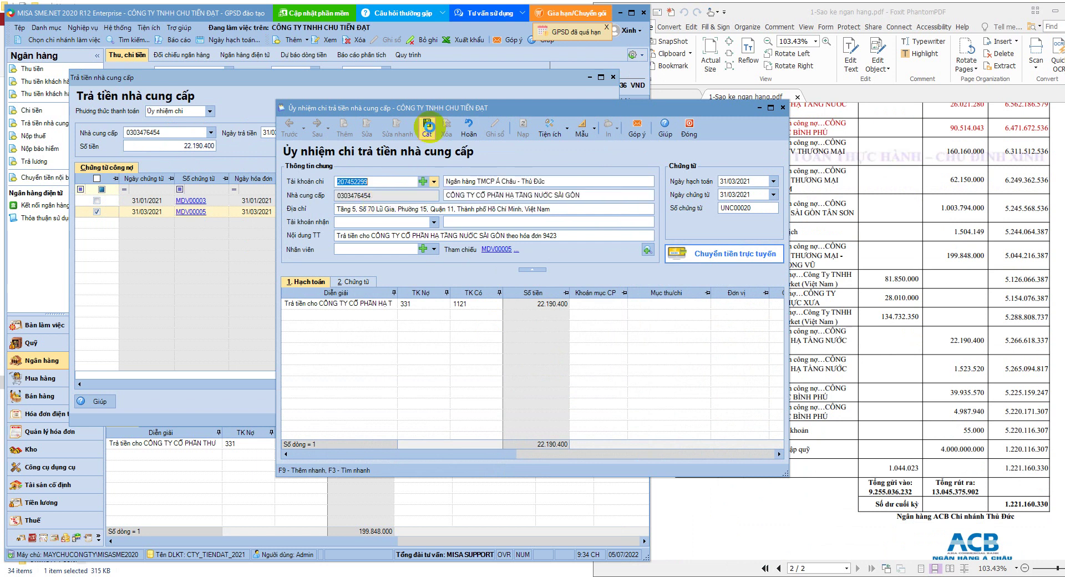
{"action": "left_click", "coordinate": [428, 127]}
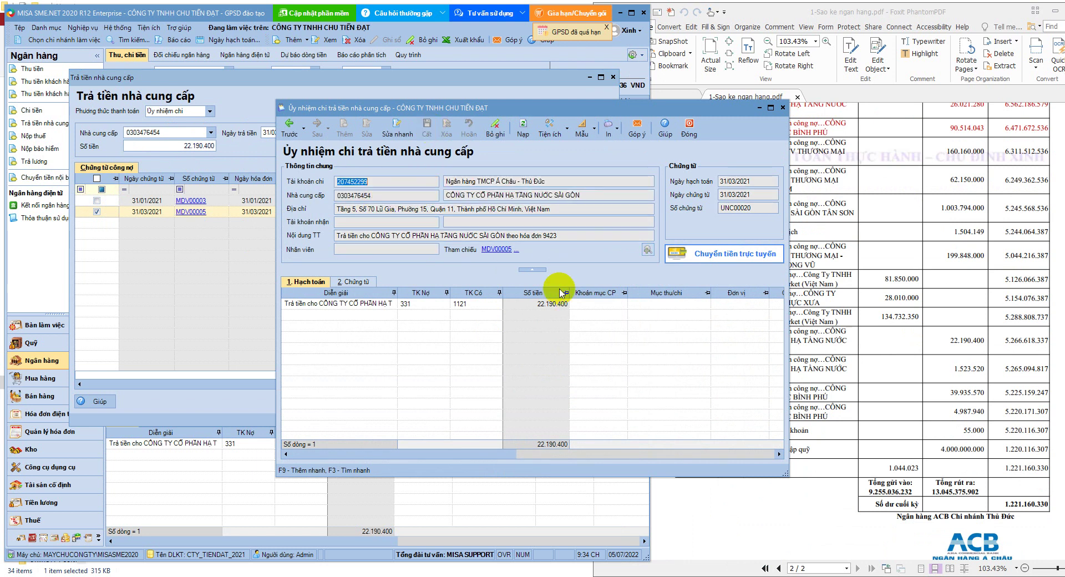
{"action": "left_click", "coordinate": [690, 130]}
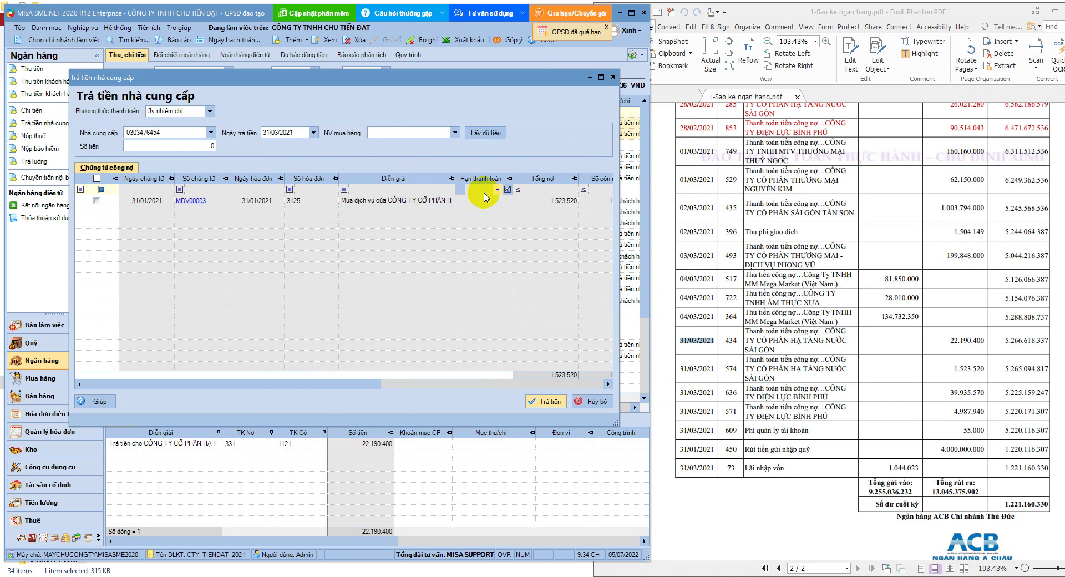
- Pay the remaining 1.523.520 purchase dated 31/01/2021 with a payment order from the Ngân hàng TMCP Á Châu - Thủ Đức account, saving and closing it
{"action": "left_click", "coordinate": [96, 201]}
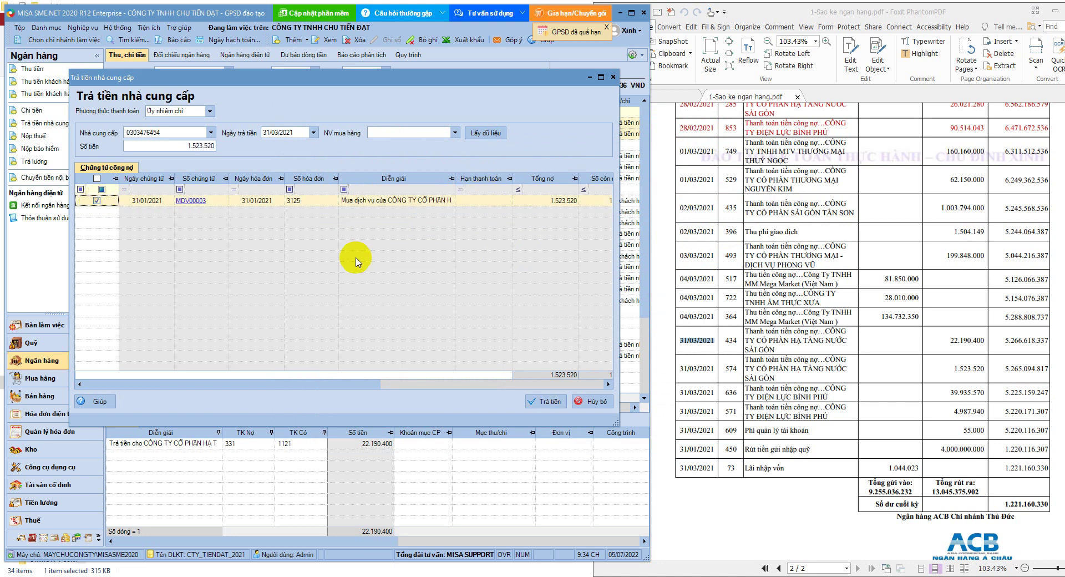
{"action": "left_click", "coordinate": [543, 402]}
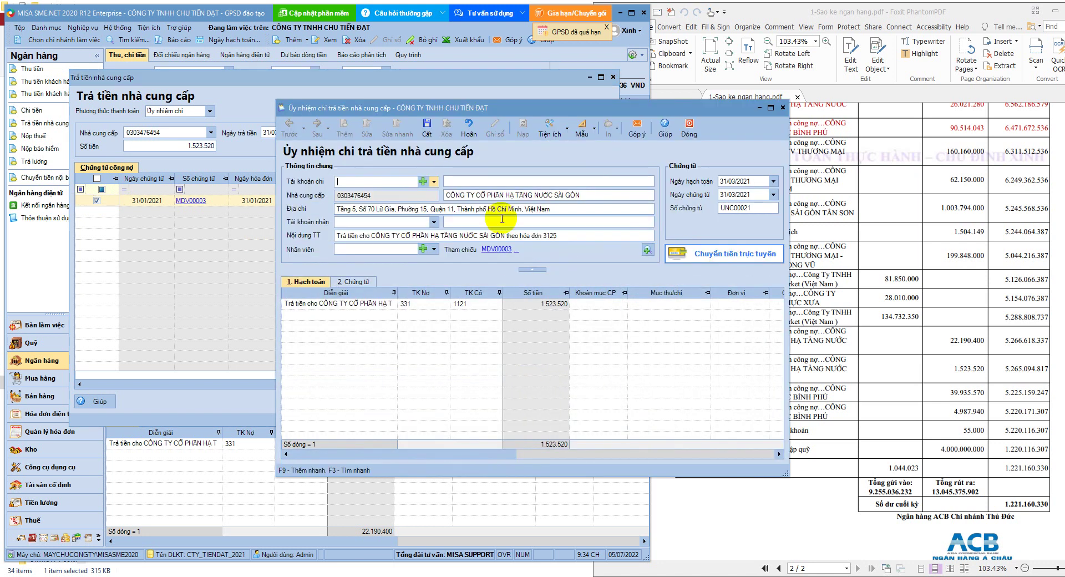
{"action": "left_click", "coordinate": [434, 181]}
{"action": "left_click", "coordinate": [389, 192]}
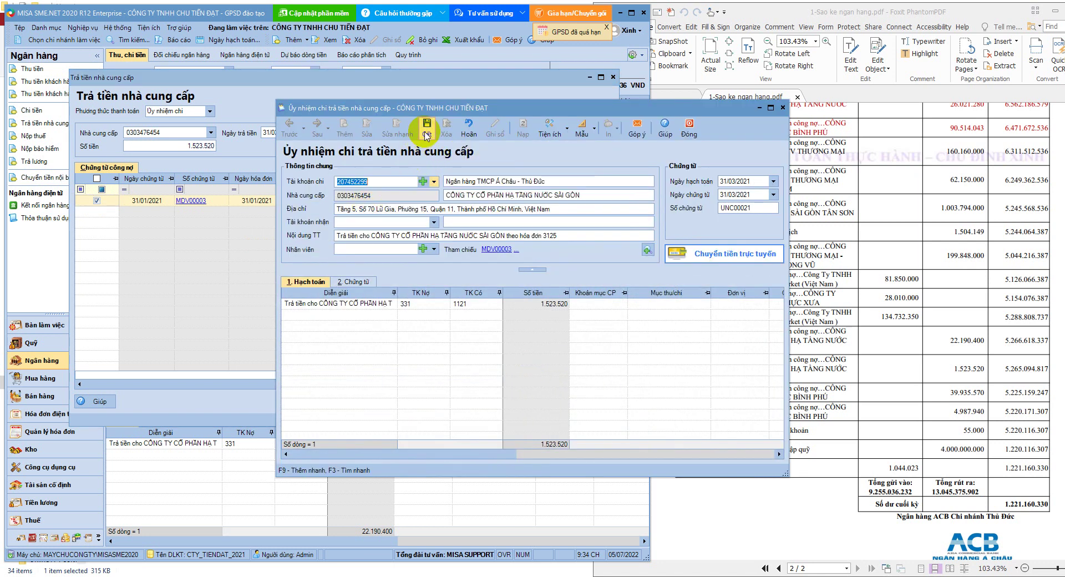
{"action": "left_click", "coordinate": [425, 132]}
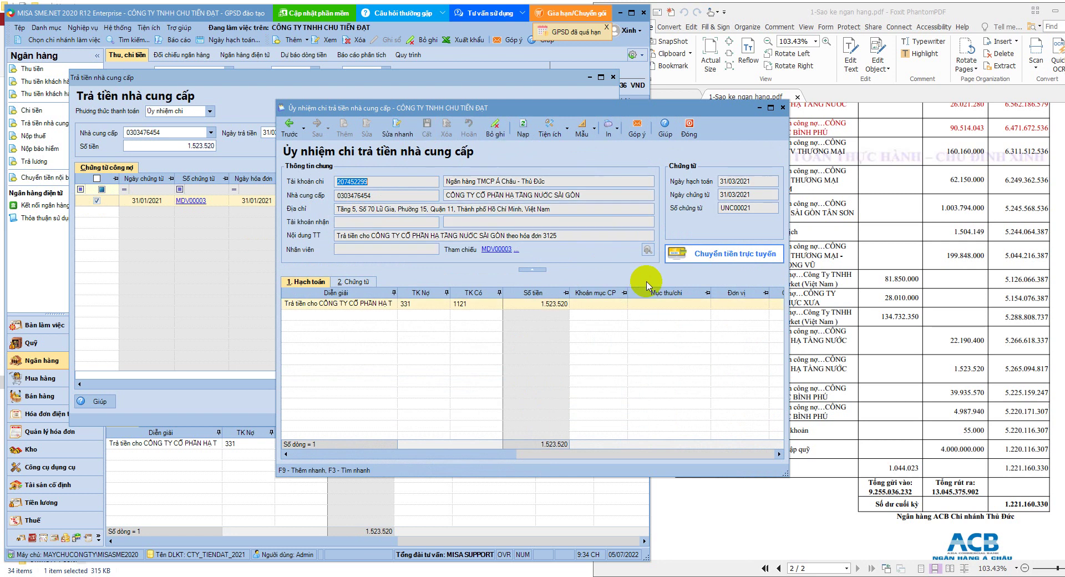
{"action": "left_click", "coordinate": [689, 129]}
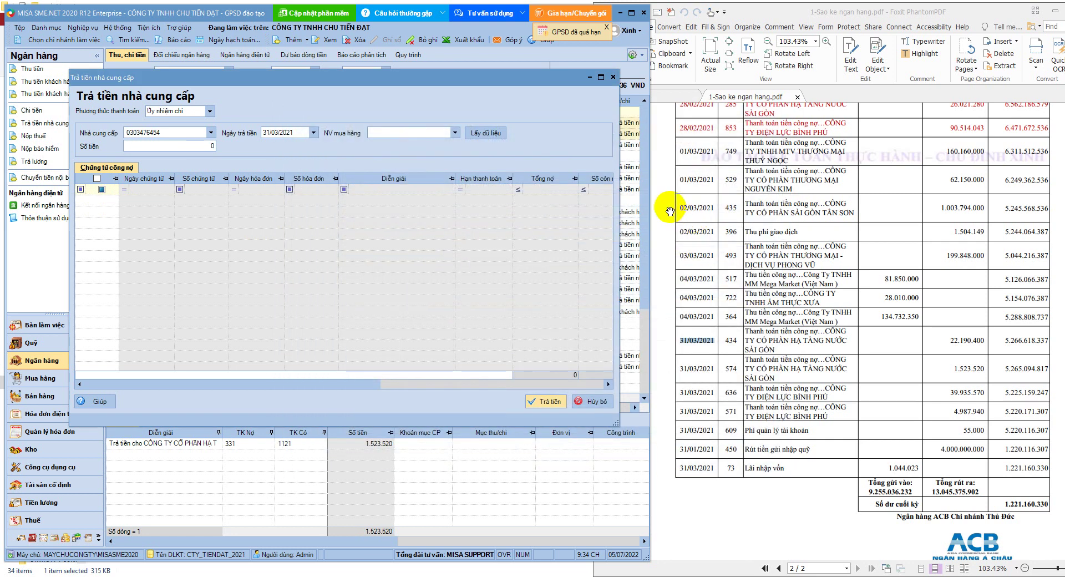
- Load the outstanding debts of supplier Công ty Điện lực Bình Phú and select the 39.935.570 service purchase dated 31/03/2021
{"action": "left_click", "coordinate": [714, 388]}
{"action": "scroll", "coordinate": [794, 389], "scroll_direction": "down", "scroll_amount": 1}
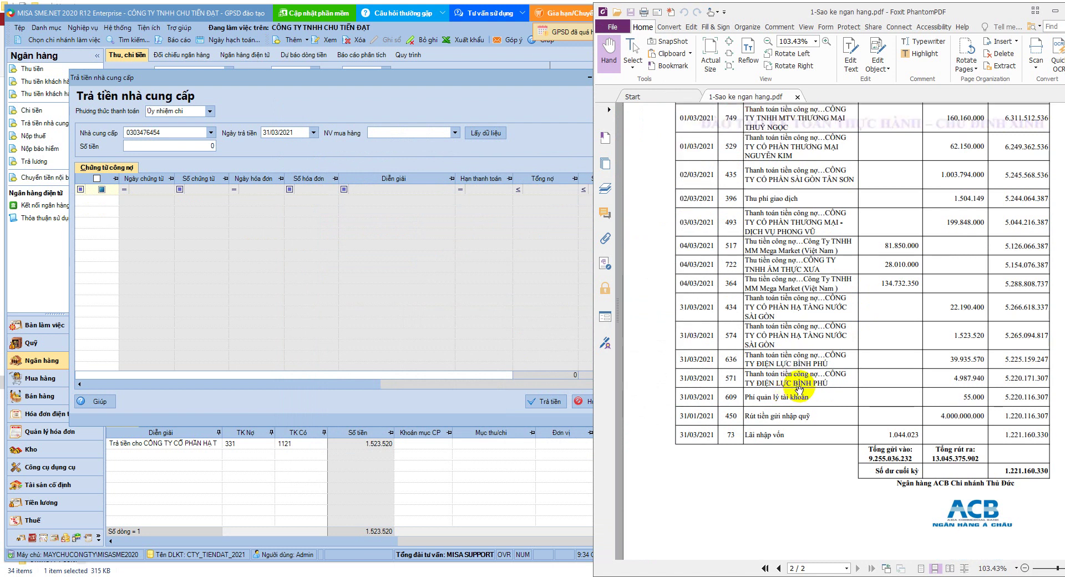
{"action": "left_click", "coordinate": [168, 129]}
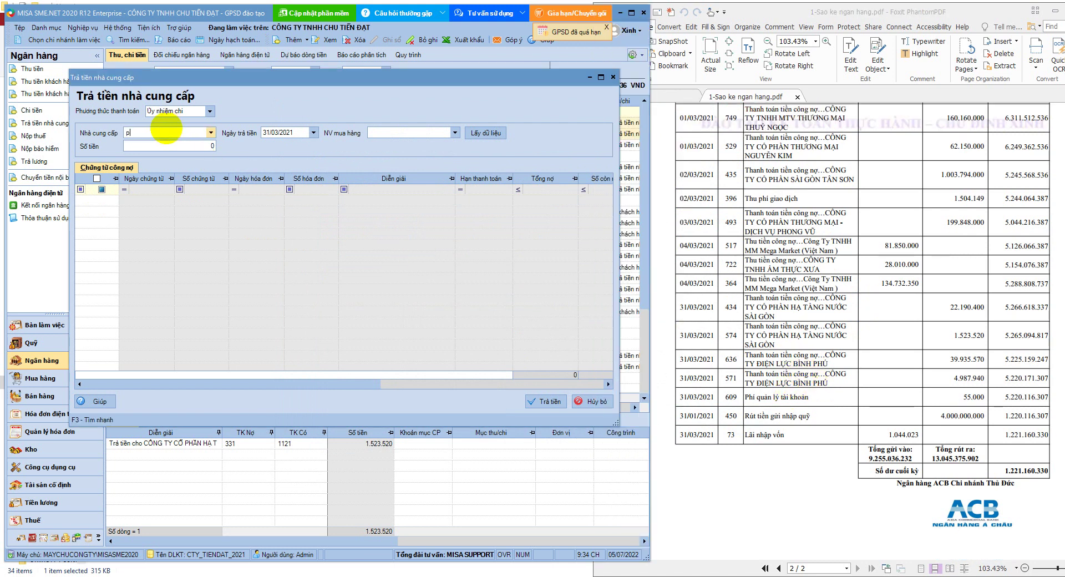
{"action": "type", "text": "phú"}
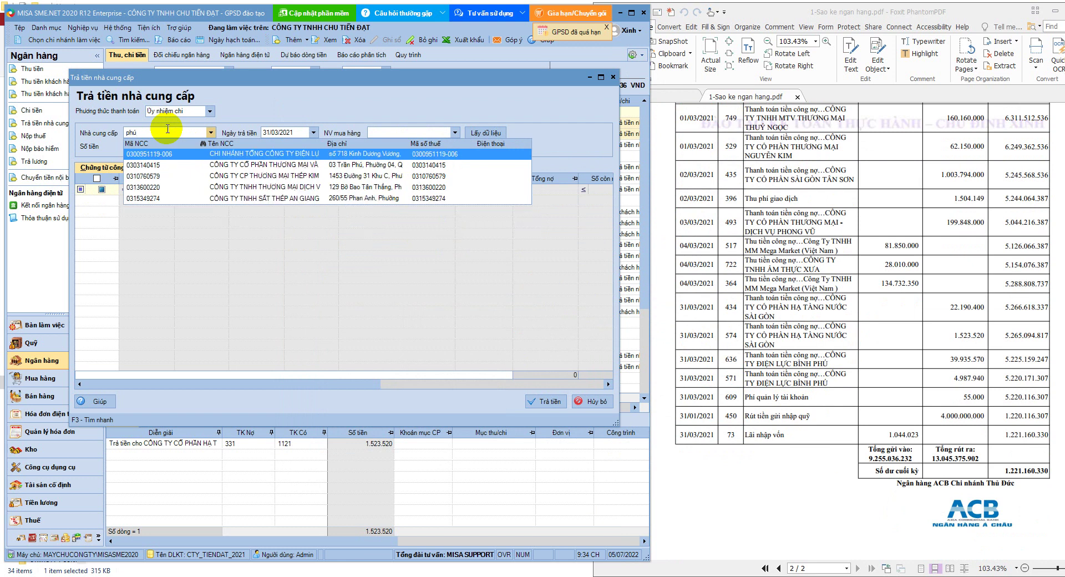
{"action": "left_click", "coordinate": [310, 155]}
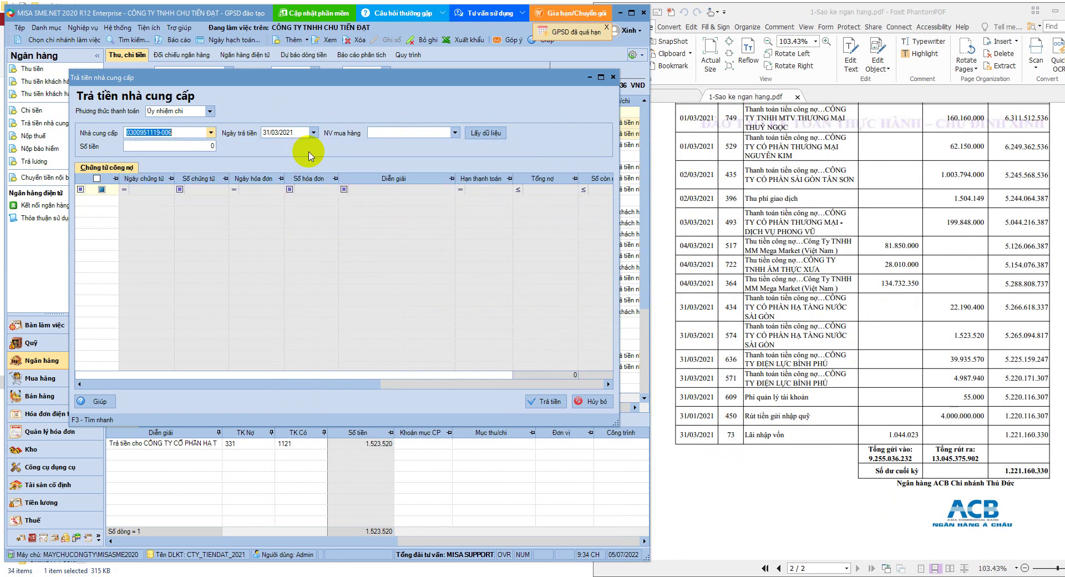
{"action": "left_click", "coordinate": [487, 132]}
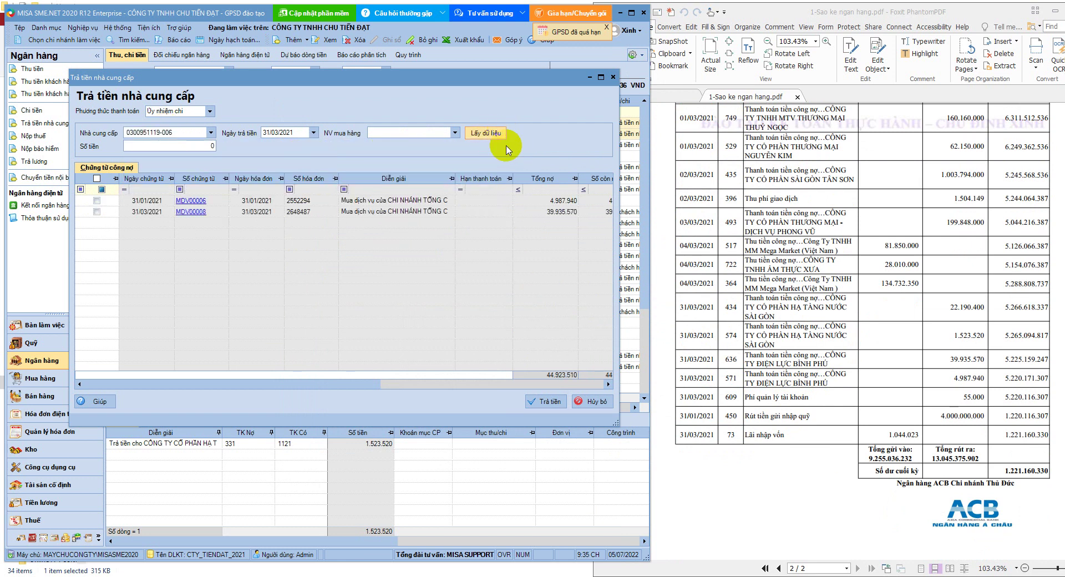
{"action": "left_click", "coordinate": [568, 218]}
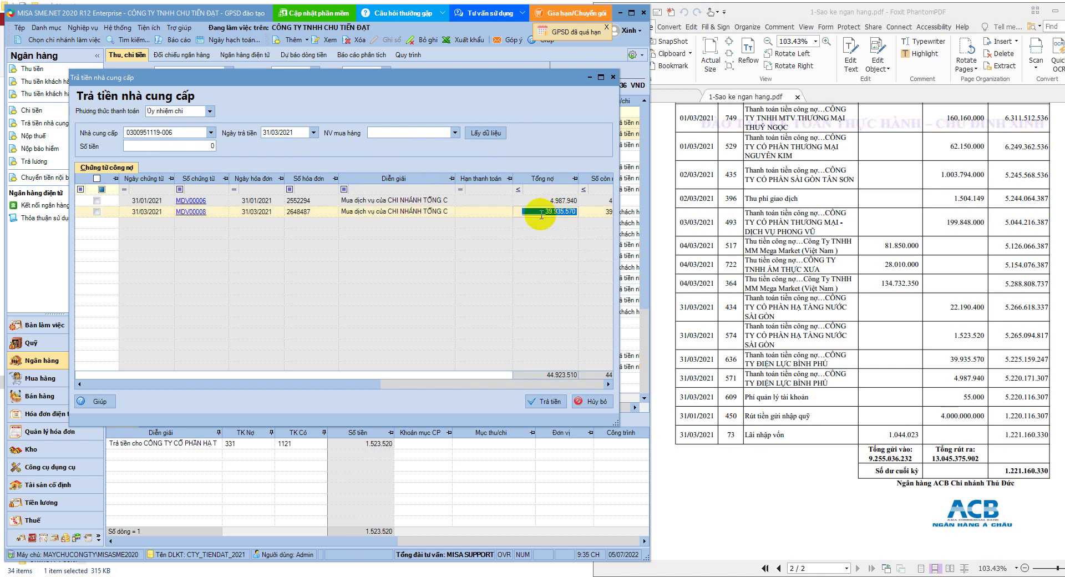
{"action": "left_click", "coordinate": [96, 212]}
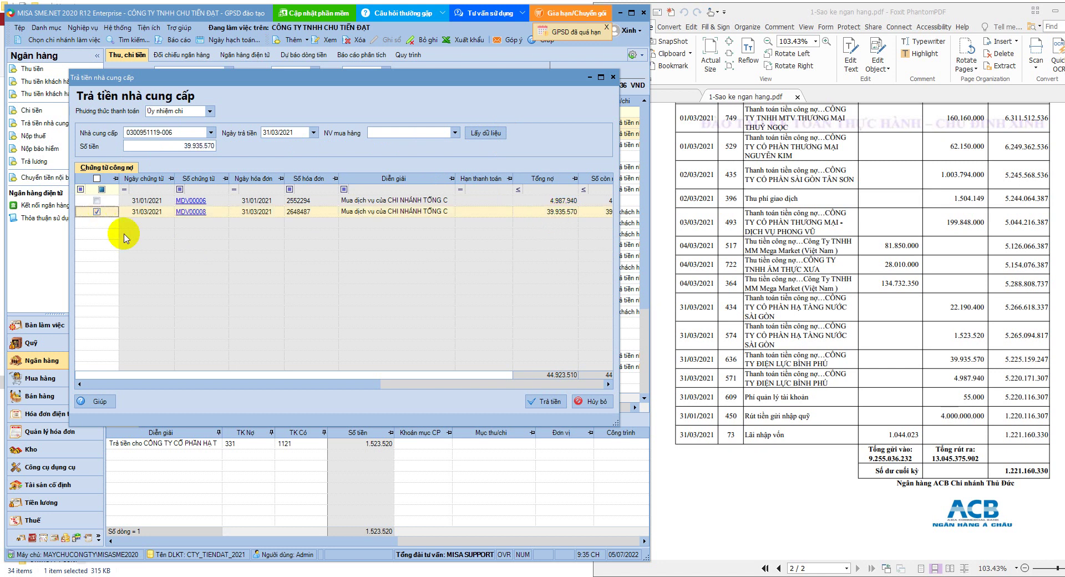
- Create the 39.935.570 payment order to Điện lực Bình Phú from the Ngân hàng TMCP Á Châu - Thủ Đức account, save it and close it
{"action": "left_click", "coordinate": [547, 401]}
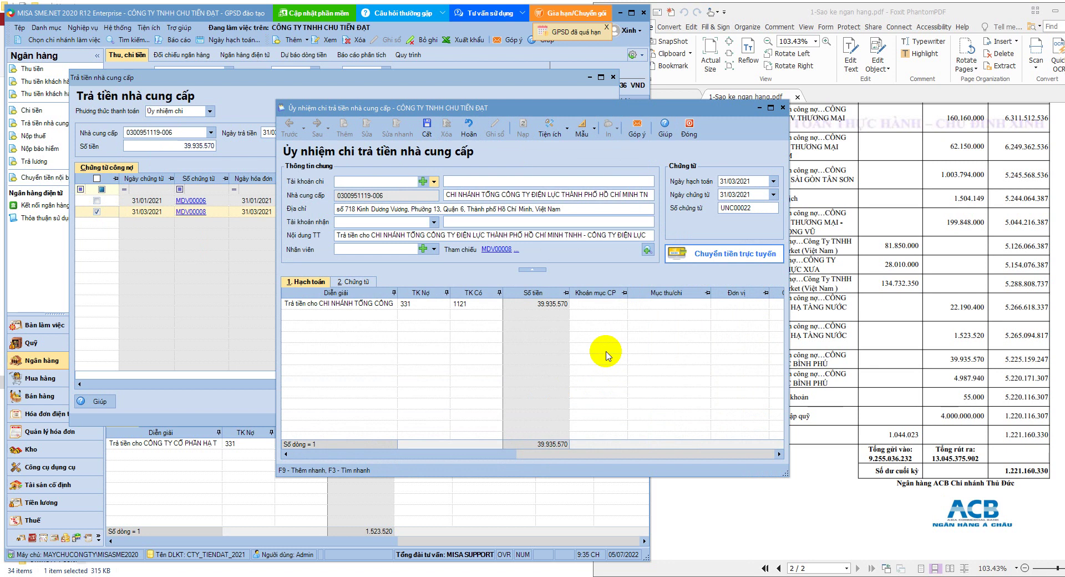
{"action": "left_click", "coordinate": [434, 182]}
{"action": "left_click", "coordinate": [355, 194]}
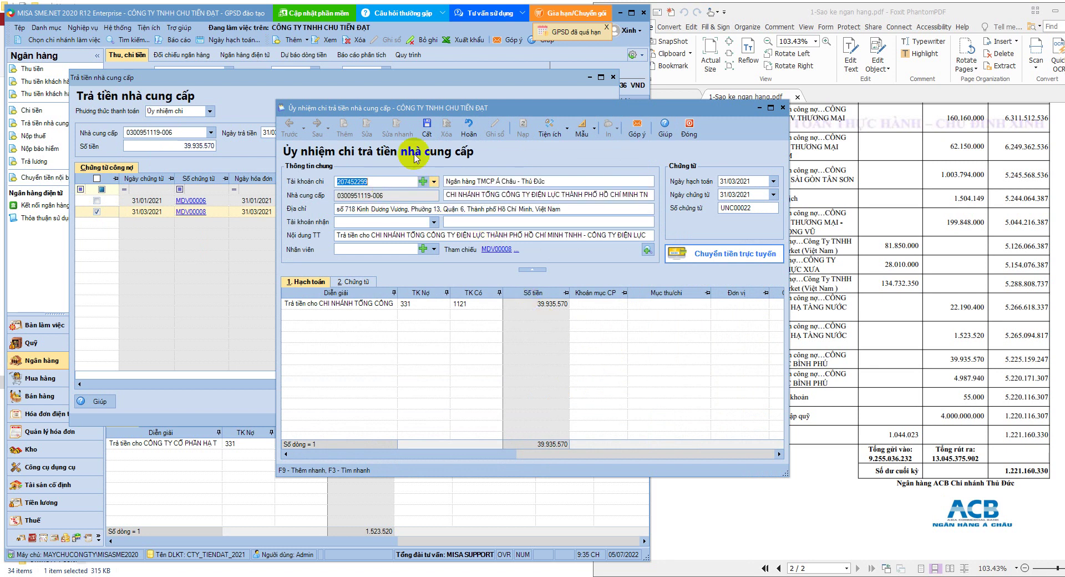
{"action": "left_click", "coordinate": [426, 126]}
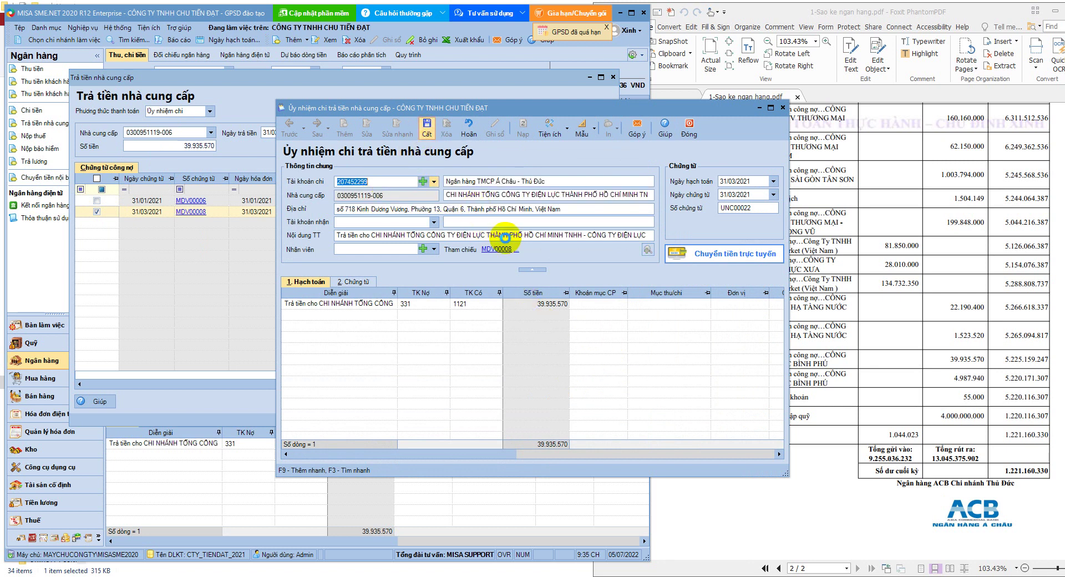
{"action": "left_click", "coordinate": [689, 126]}
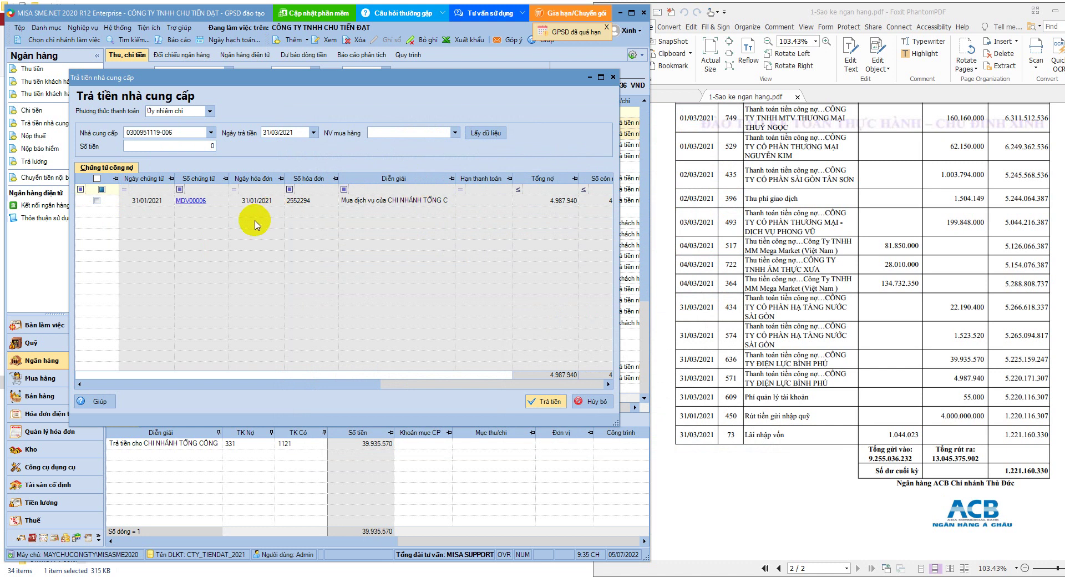
- Pay the remaining 4.987.940 electricity purchase by saved payment order from the Ngân hàng TMCP Á Châu - Thủ Đức account, and close the supplier payment window
{"action": "left_click", "coordinate": [97, 200]}
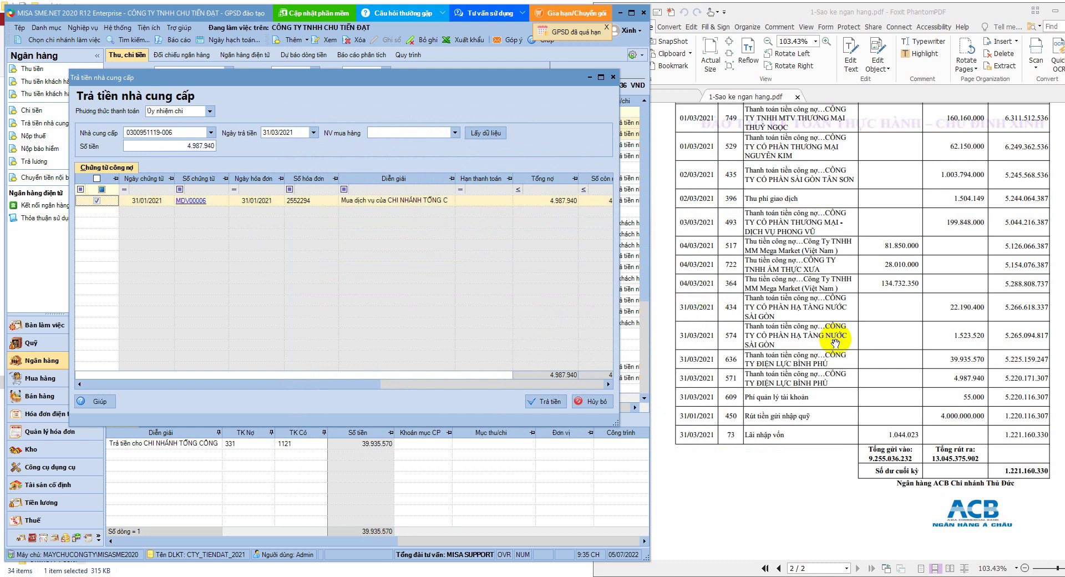
{"action": "left_click", "coordinate": [521, 401]}
{"action": "left_click", "coordinate": [362, 181]}
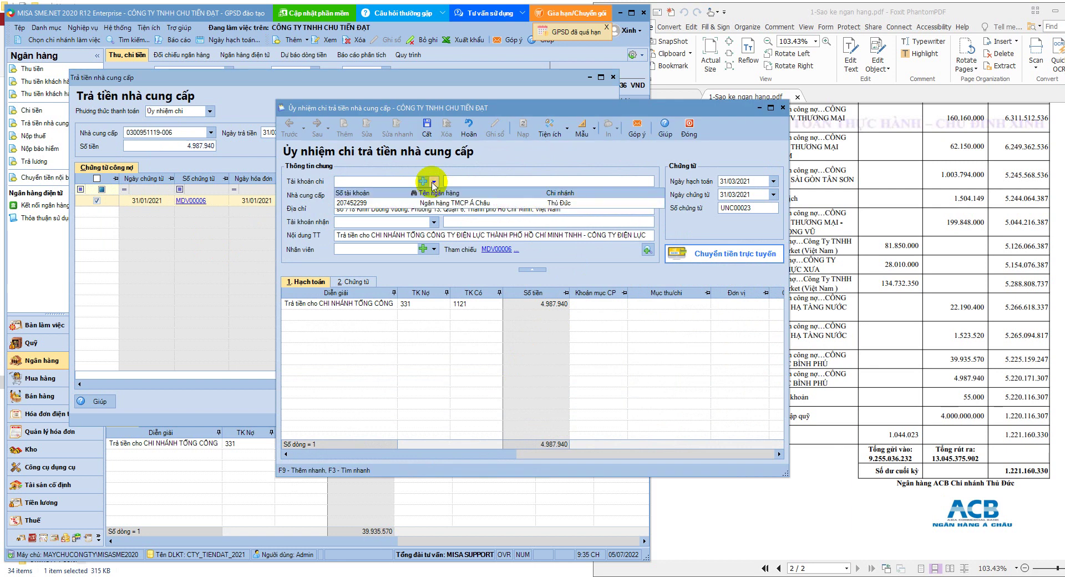
{"action": "left_click", "coordinate": [371, 203]}
{"action": "left_click", "coordinate": [427, 127]}
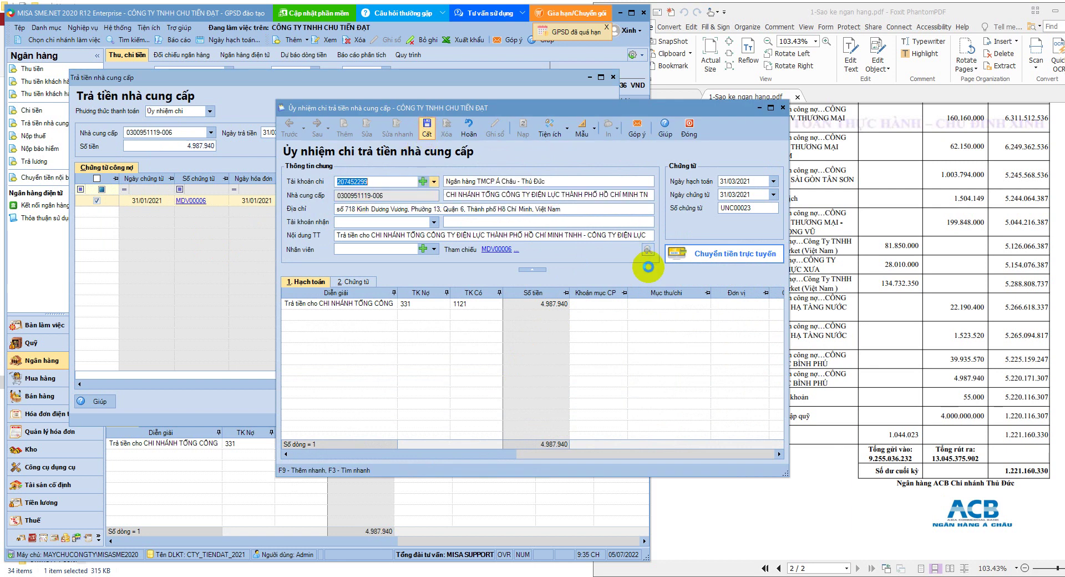
{"action": "left_click", "coordinate": [688, 132]}
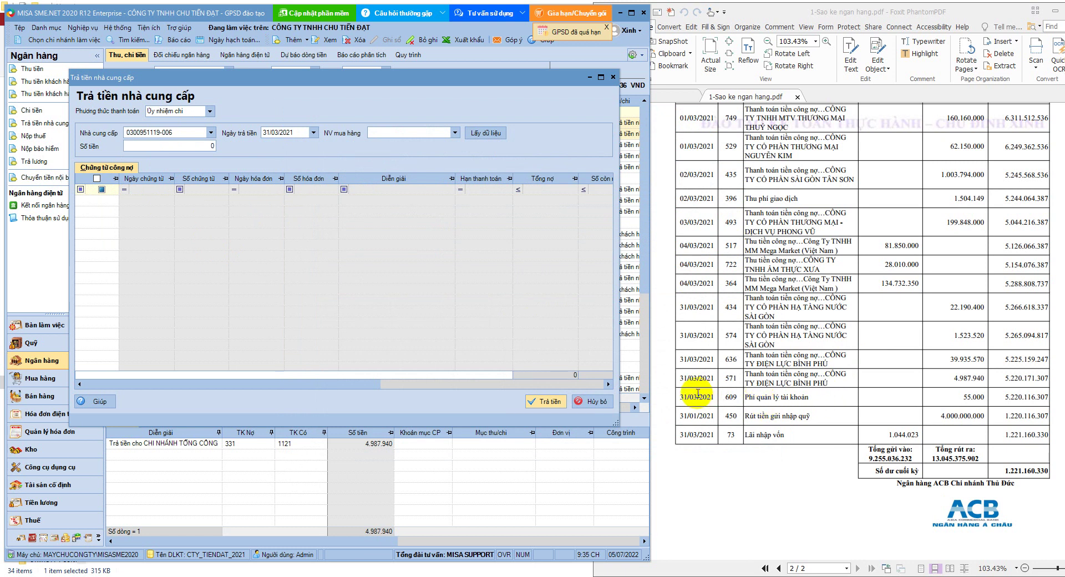
{"action": "left_click", "coordinate": [613, 77]}
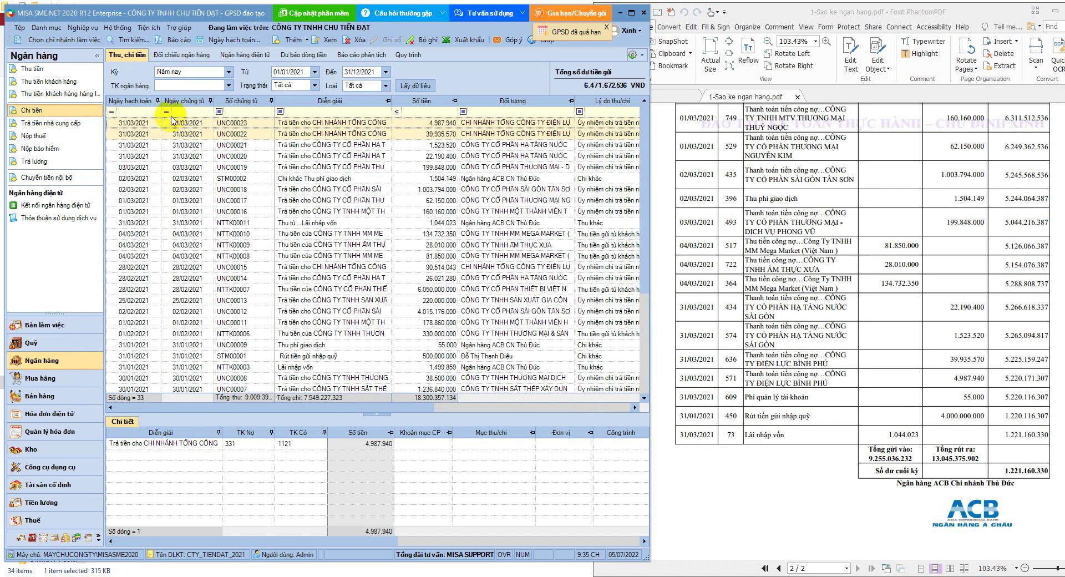
- Reload the bank transaction list and duplicate the 55.000 "Thu phí giao dịch" voucher dated 31/01/2021
{"action": "left_click", "coordinate": [409, 84]}
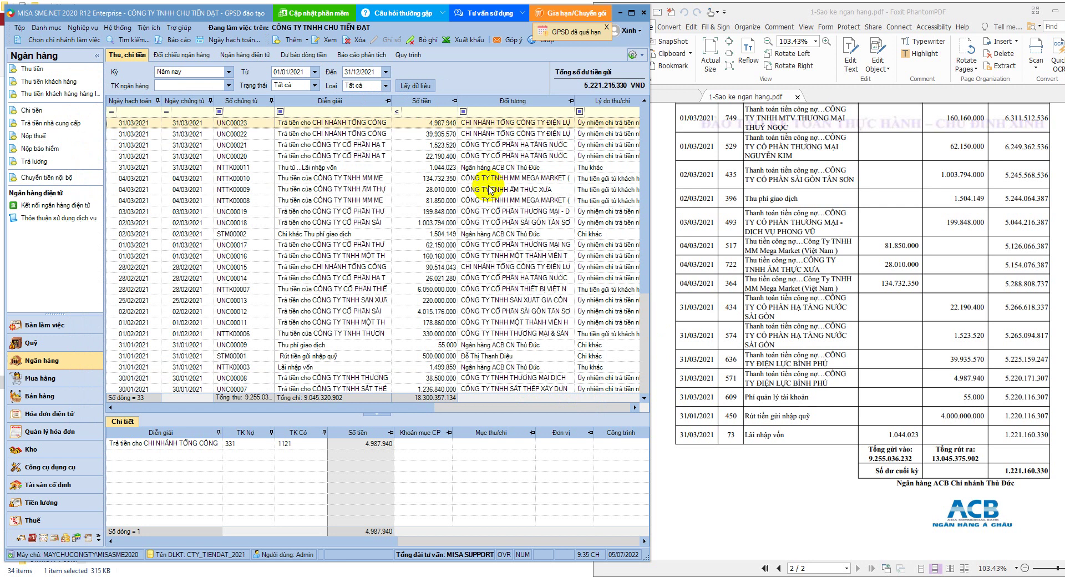
{"action": "left_click", "coordinate": [297, 345]}
{"action": "right_click", "coordinate": [298, 349]}
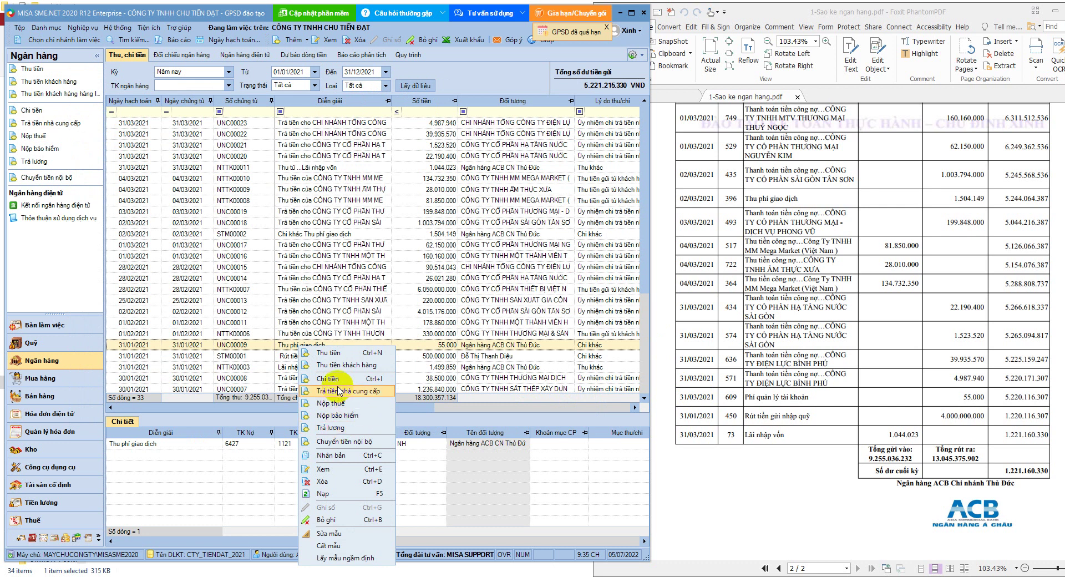
{"action": "left_click", "coordinate": [344, 444]}
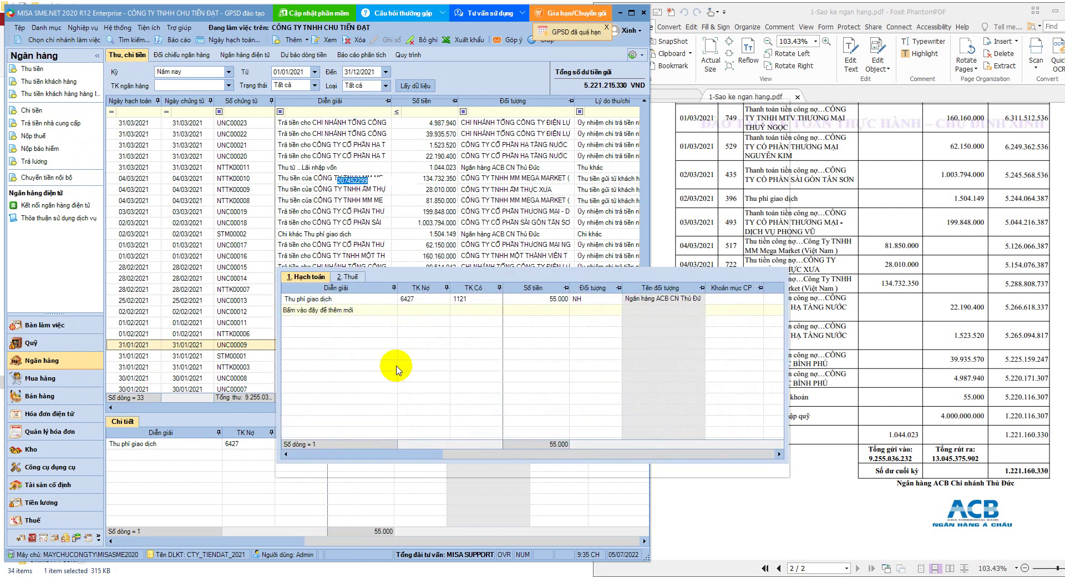
{"action": "left_click_drag", "start_coordinate": [560, 100], "coordinate": [323, 88]}
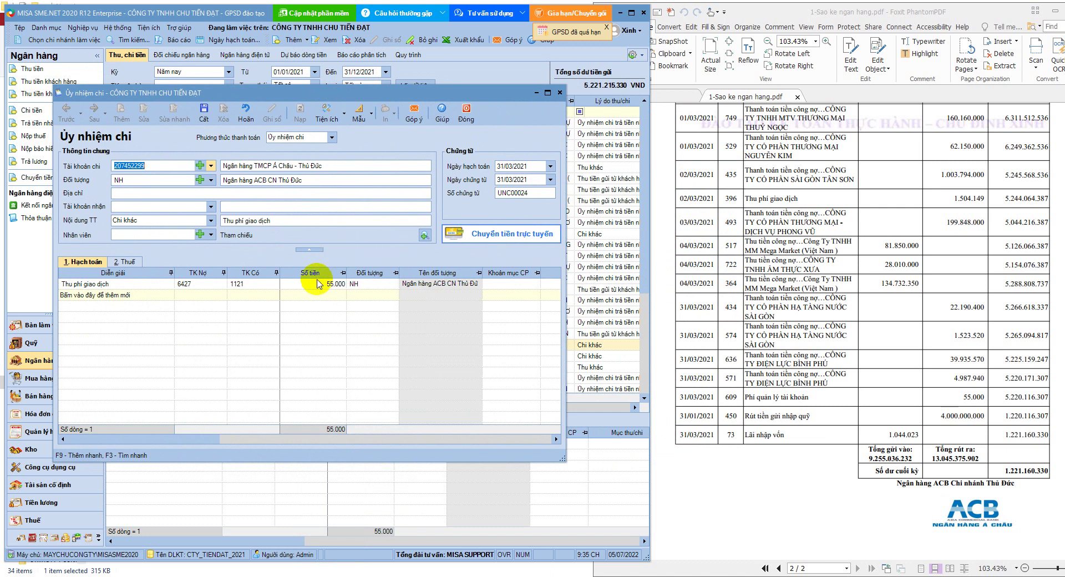
- Save the duplicated 55.000 fee voucher with posting date 31/03/2021 and close it
{"action": "left_click", "coordinate": [510, 166]}
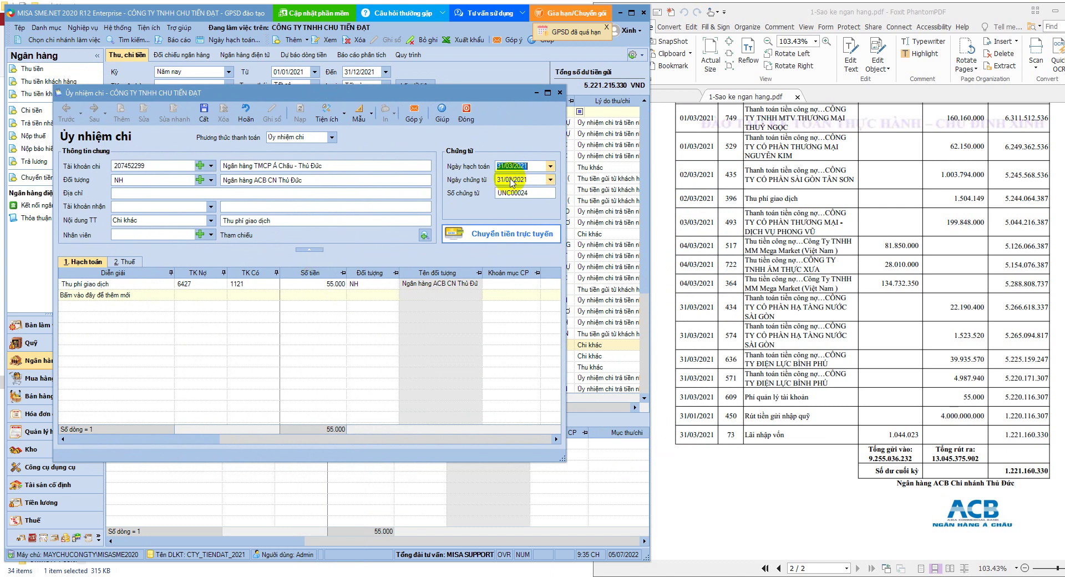
{"action": "left_click", "coordinate": [513, 169]}
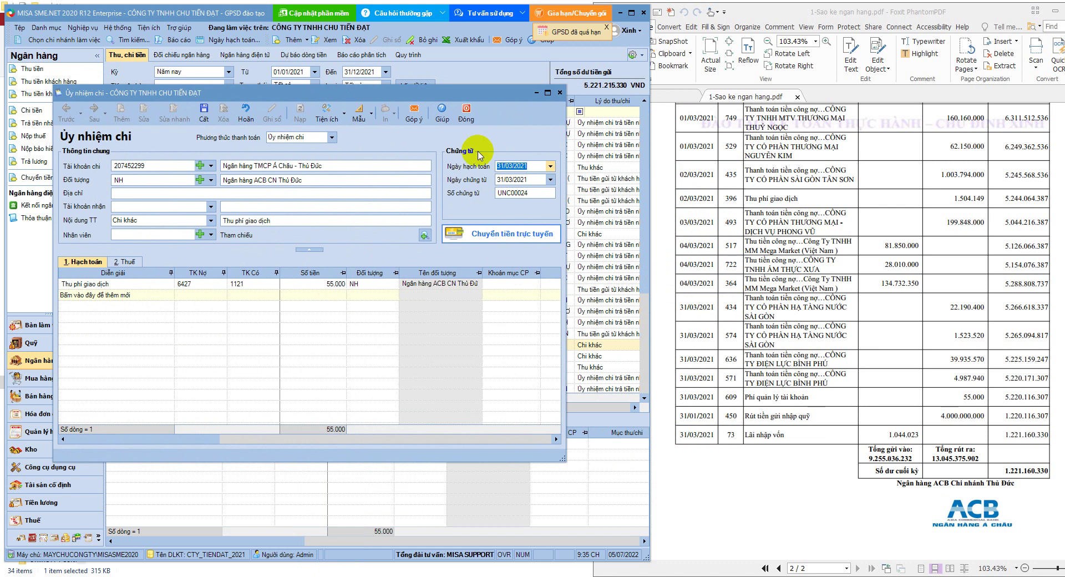
{"action": "left_click", "coordinate": [206, 115]}
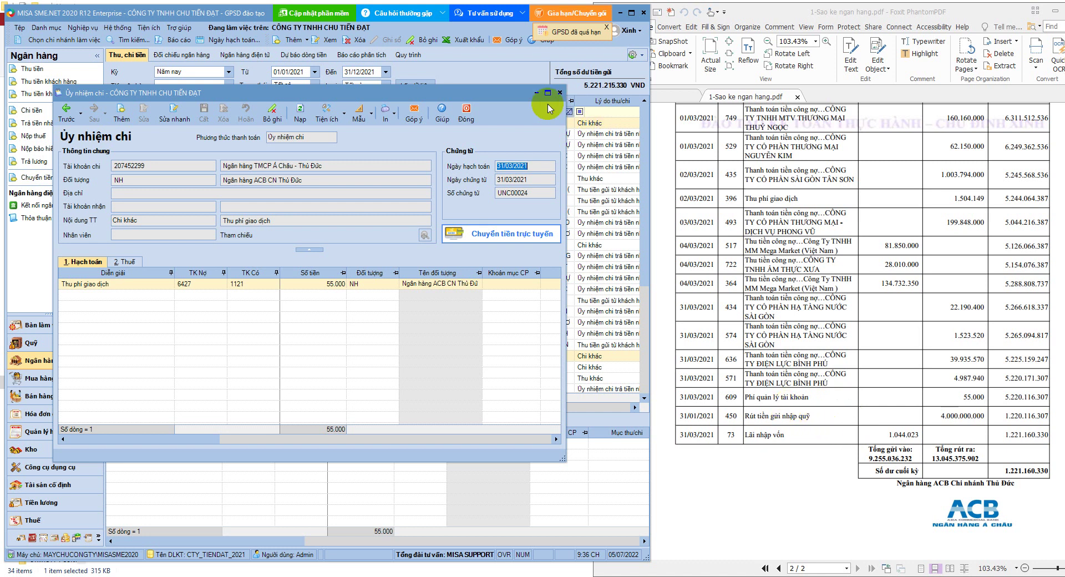
{"action": "left_click", "coordinate": [467, 113]}
{"action": "scroll", "coordinate": [894, 314], "scroll_direction": "up", "scroll_amount": 10}
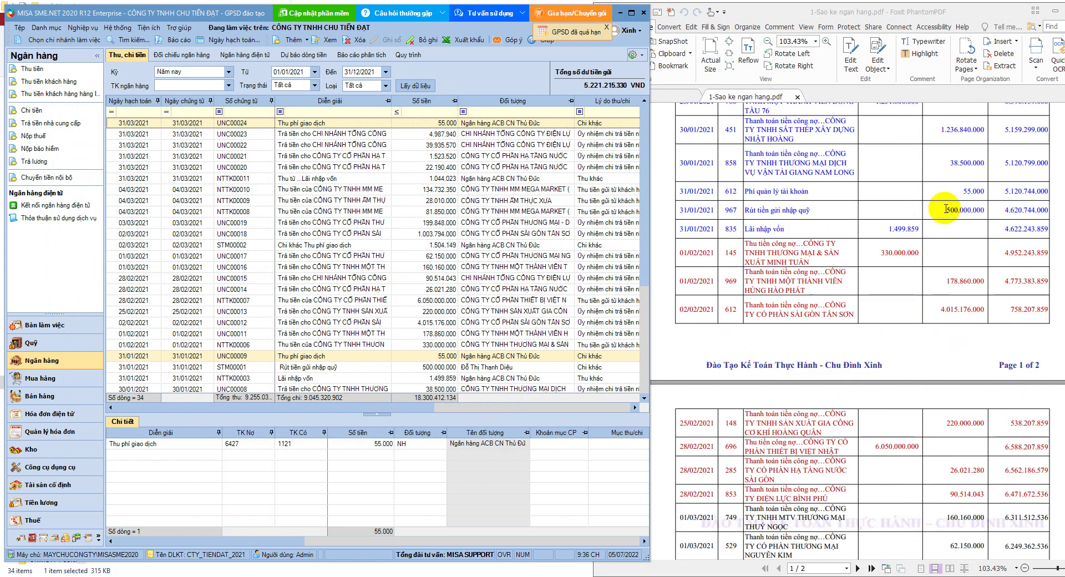
{"action": "scroll", "coordinate": [944, 327], "scroll_direction": "down", "scroll_amount": 10}
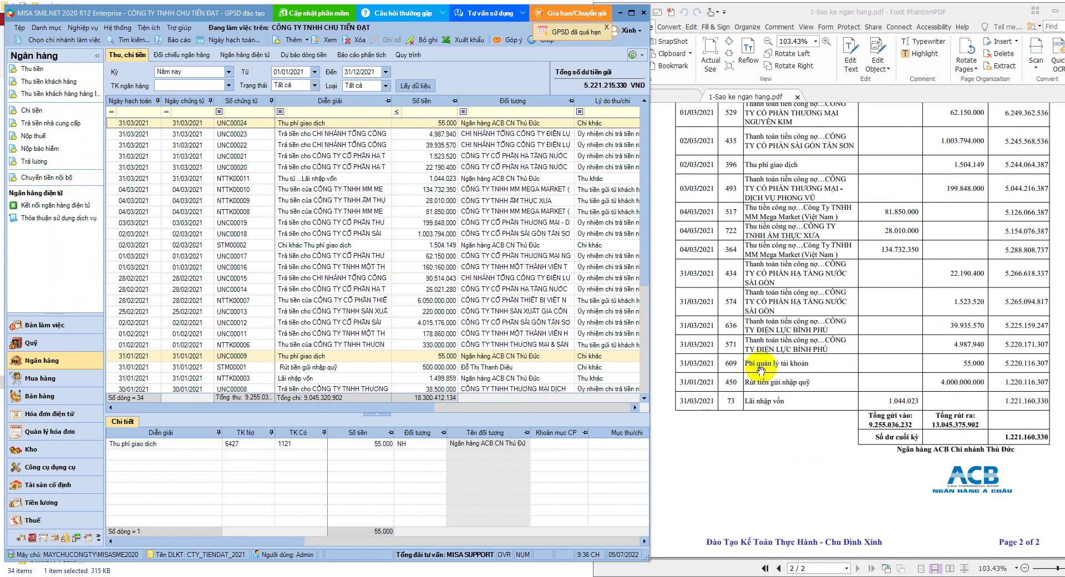
{"action": "scroll", "coordinate": [403, 351], "scroll_direction": "down", "scroll_amount": 2}
{"action": "left_click", "coordinate": [324, 301]}
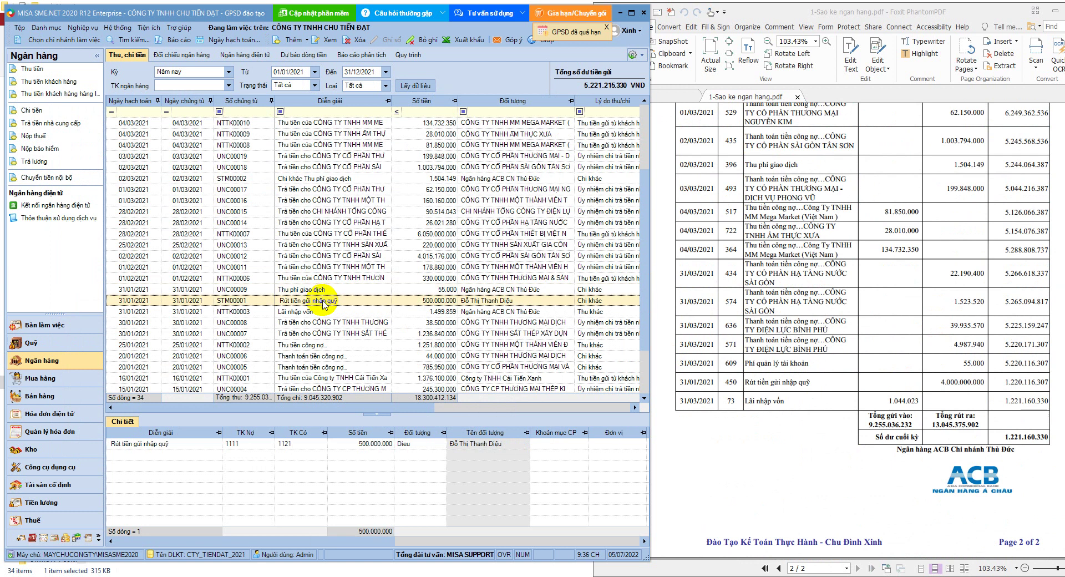
{"action": "right_click", "coordinate": [324, 304]}
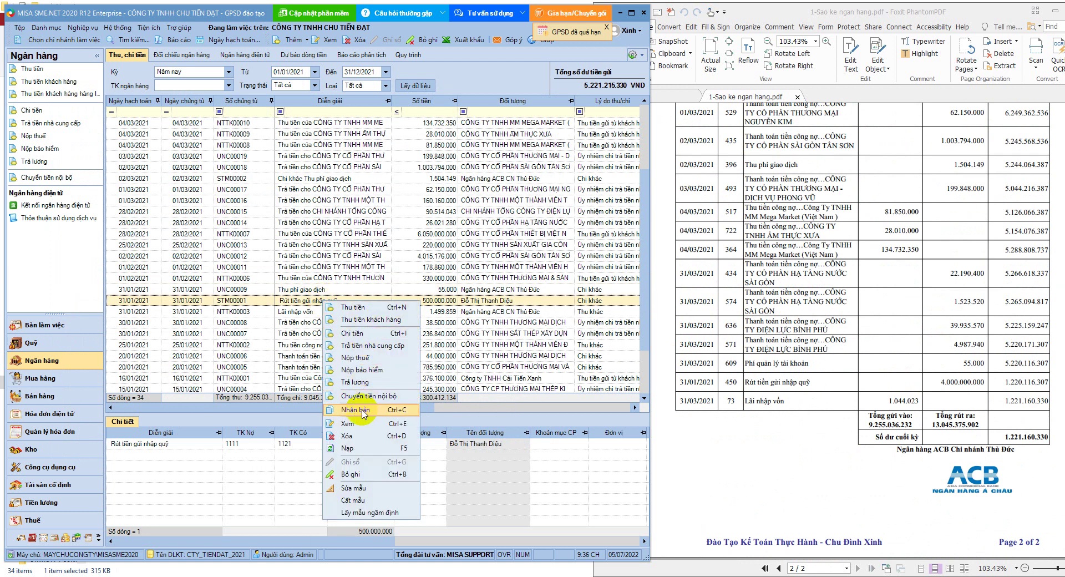
{"action": "left_click", "coordinate": [50, 363]}
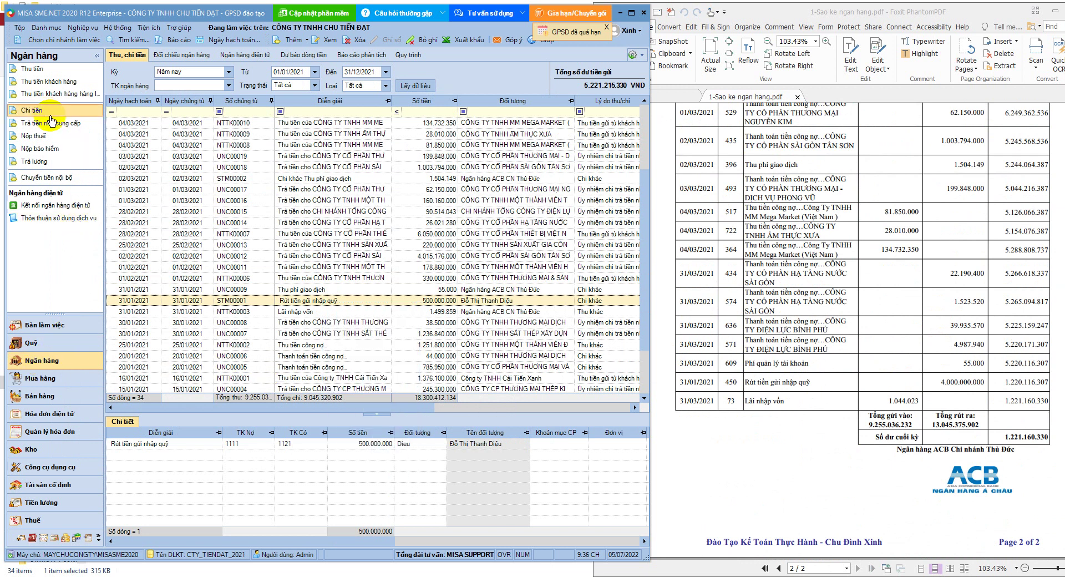
- Start a new payment voucher by Séc tiền mặt, drawn on the Ngân hàng TMCP Á Châu - Thủ Đức account
{"action": "left_click", "coordinate": [32, 110]}
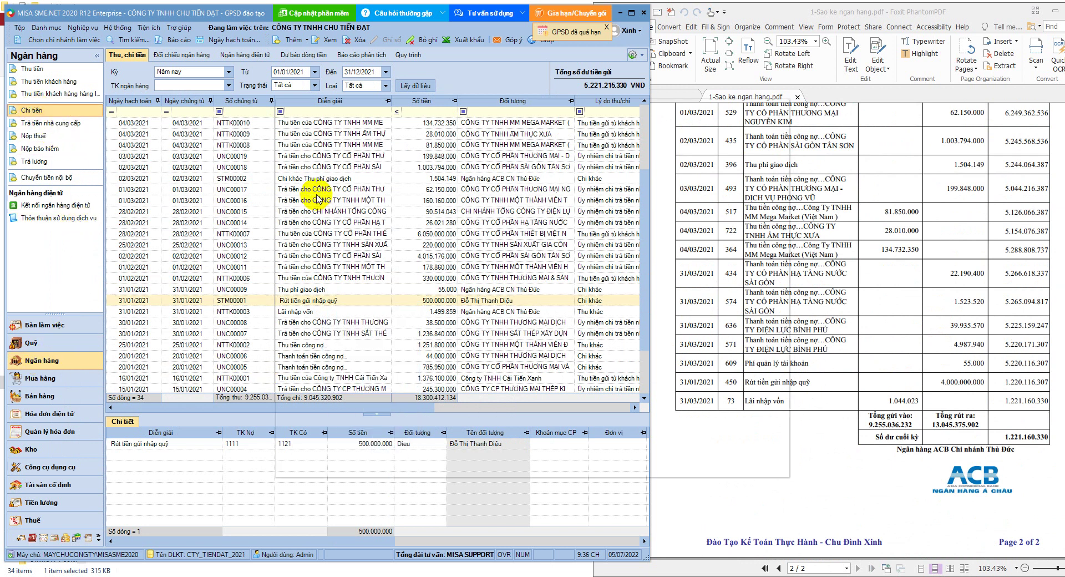
{"action": "left_click_drag", "start_coordinate": [442, 104], "coordinate": [222, 91]}
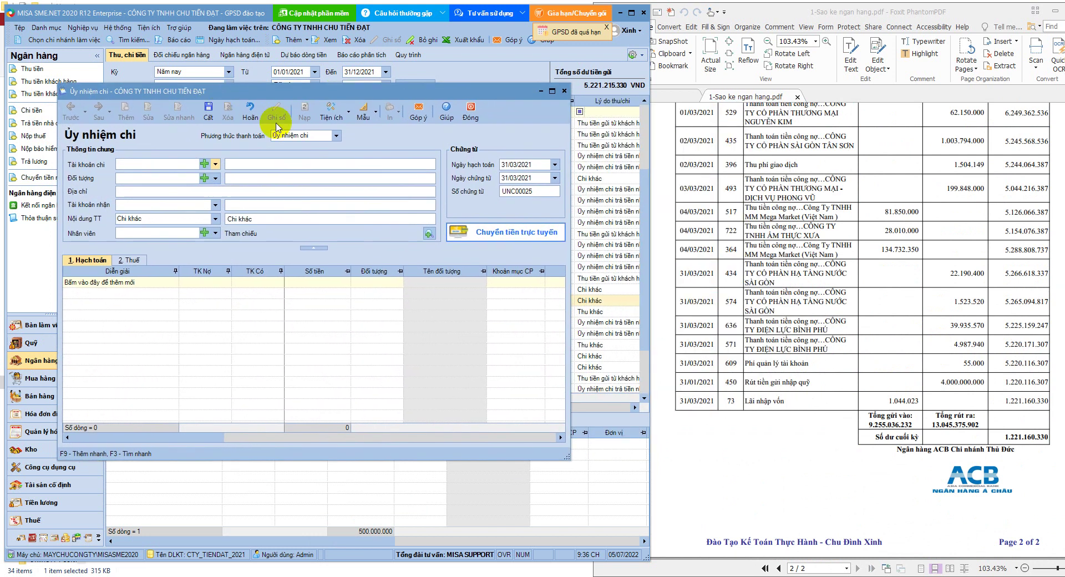
{"action": "left_click", "coordinate": [336, 136]}
{"action": "left_click", "coordinate": [303, 164]}
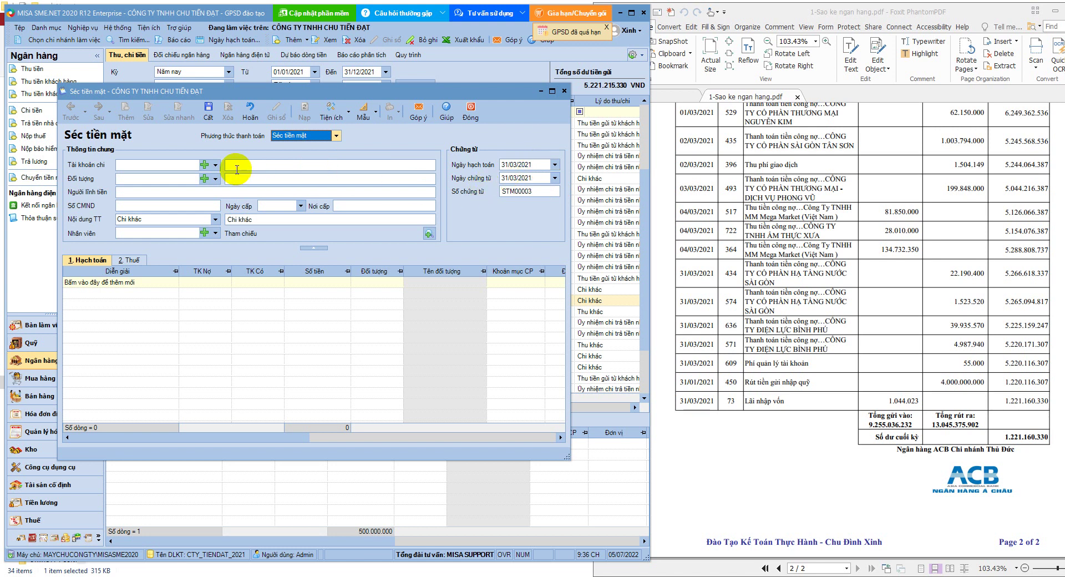
{"action": "left_click", "coordinate": [215, 165]}
{"action": "left_click", "coordinate": [222, 186]}
- Choose the same individual payee as on the January withdrawal voucher and set the payment content to "Rút tiền gửi nhập quỹ"
{"action": "left_click", "coordinate": [216, 179]}
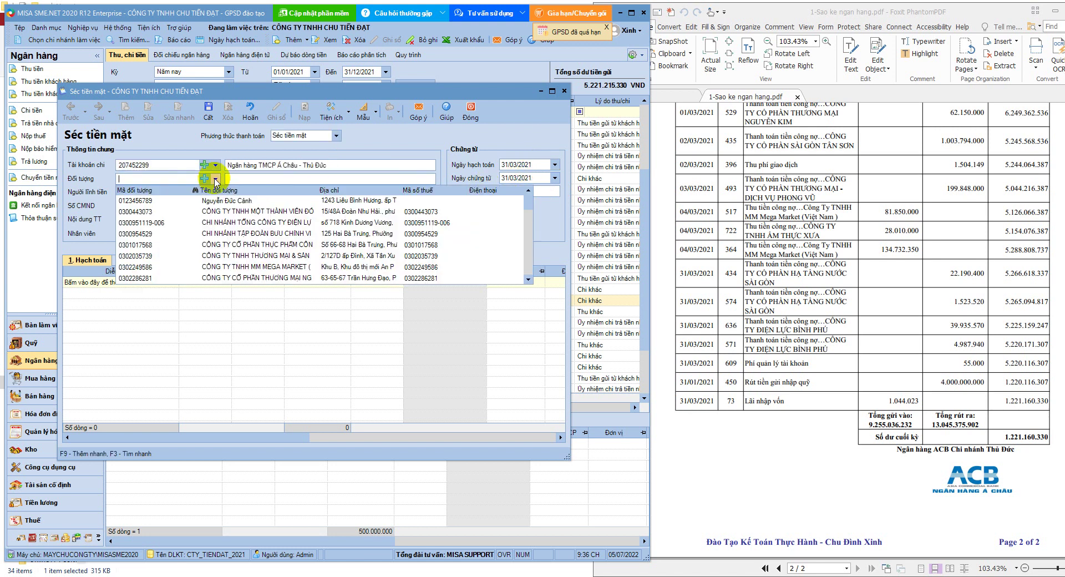
{"action": "scroll", "coordinate": [233, 244], "scroll_direction": "down", "scroll_amount": 1}
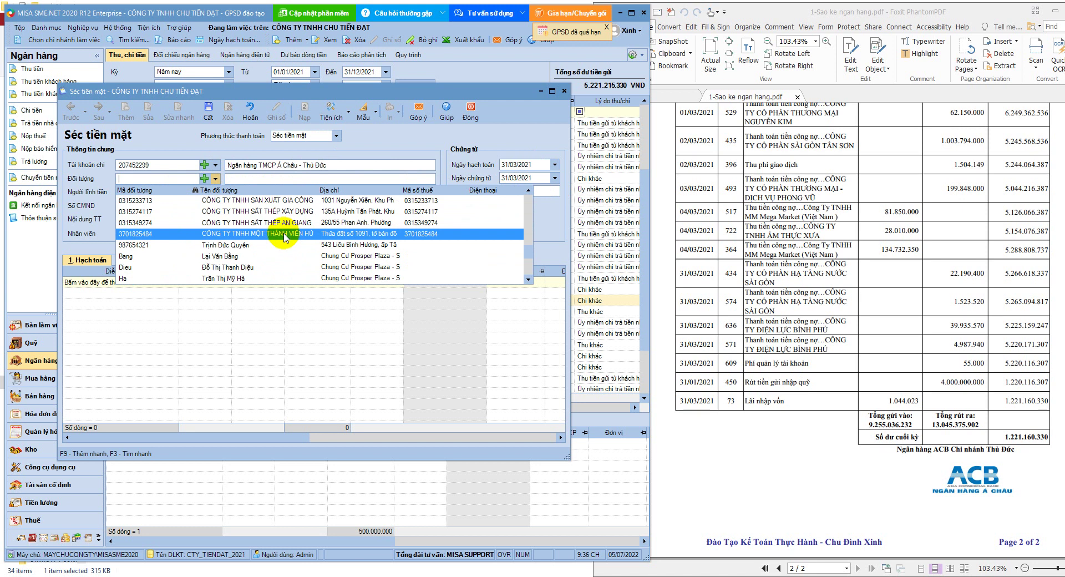
{"action": "left_click", "coordinate": [234, 268]}
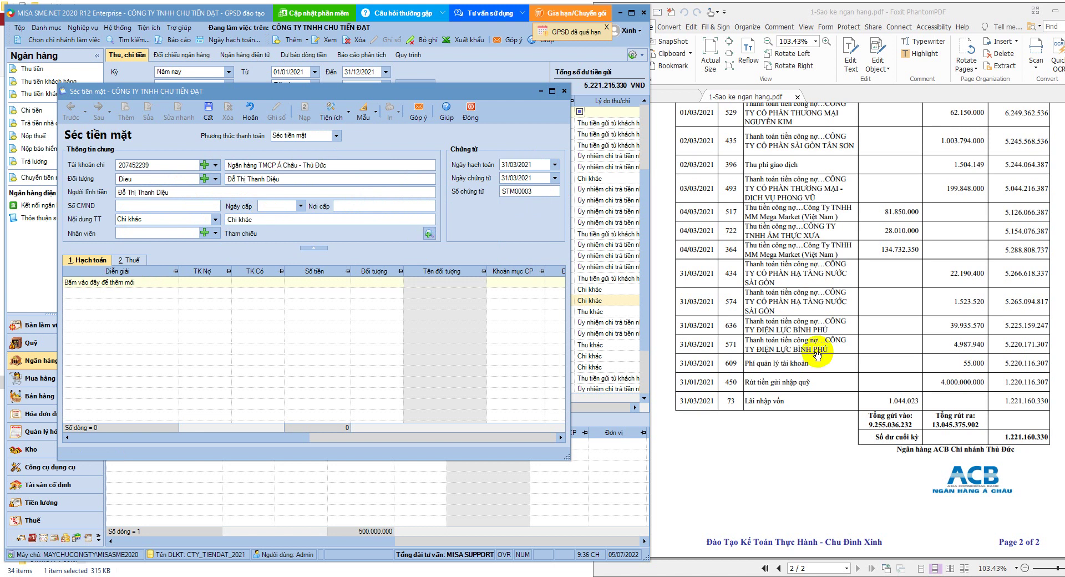
{"action": "left_click", "coordinate": [812, 382]}
{"action": "left_click_drag", "start_coordinate": [812, 382], "coordinate": [744, 383]}
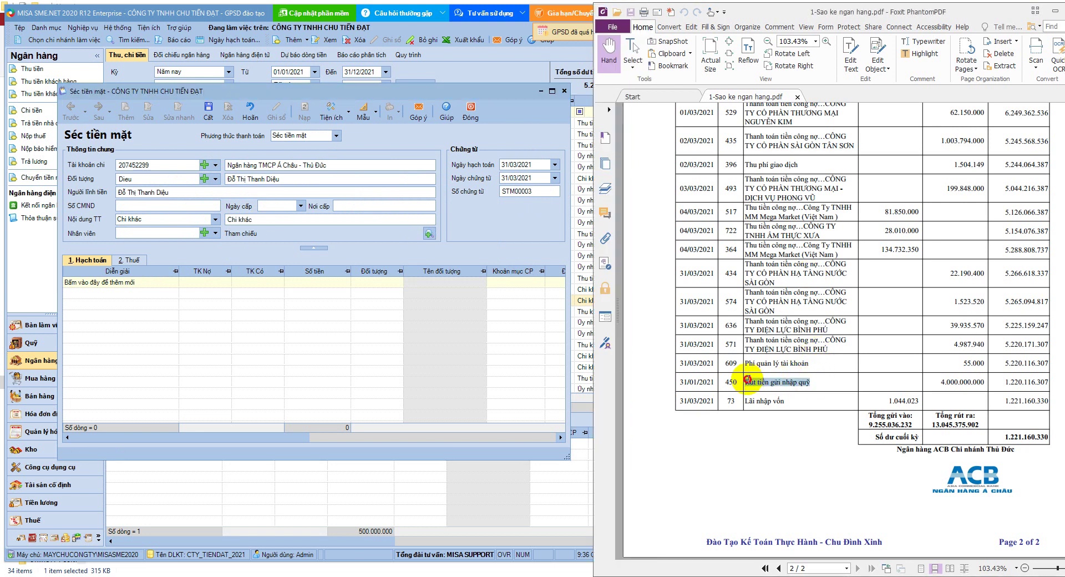
{"action": "left_click", "coordinate": [266, 222]}
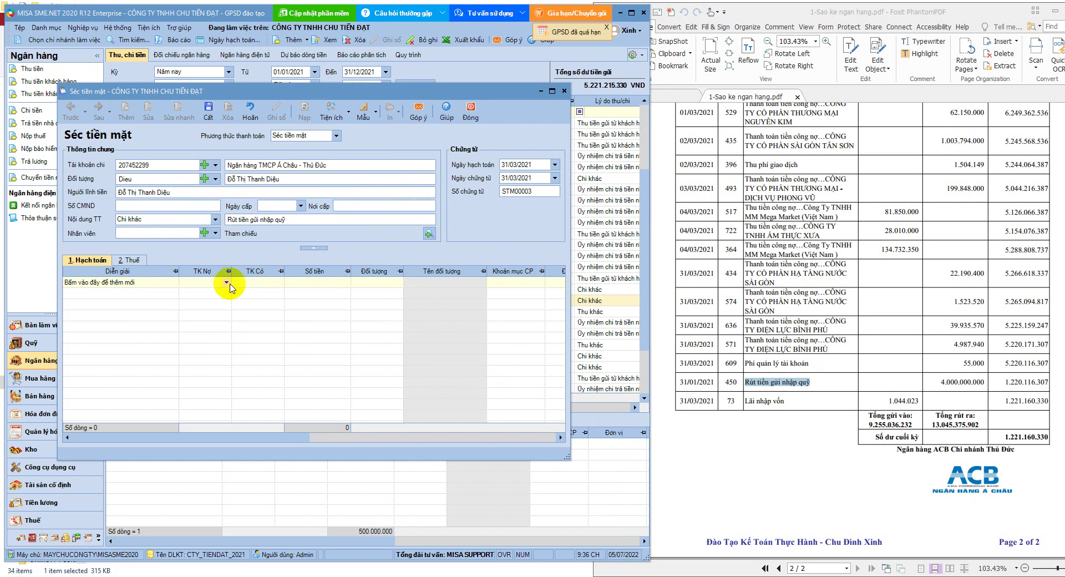
- Add the voucher's accounting line with debit account 1111 and the amount 4.000.000.000 from the bank statement
{"action": "left_click", "coordinate": [206, 283]}
{"action": "type", "text": "1111"}
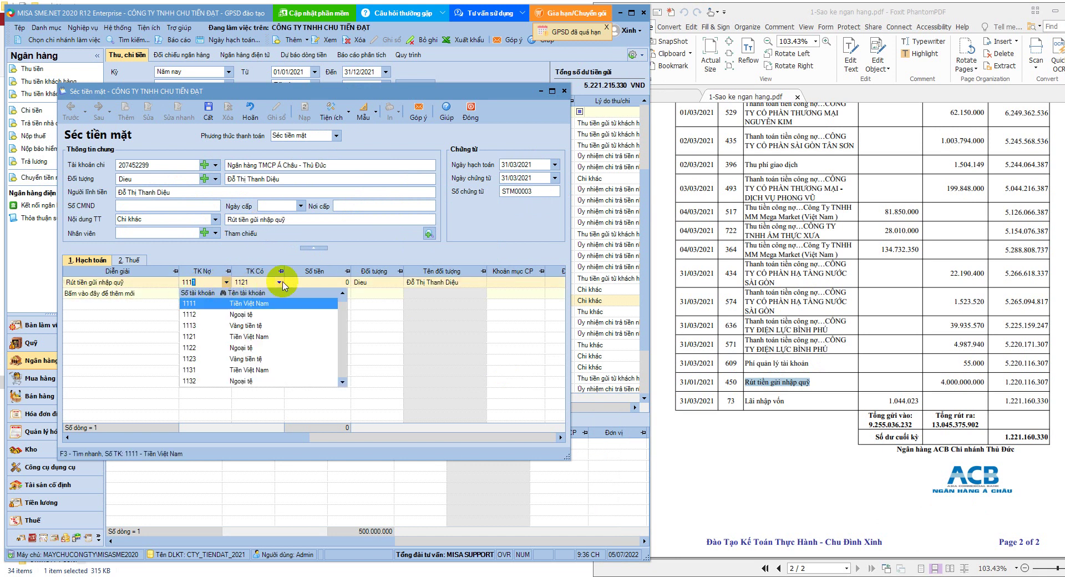
{"action": "key", "text": "Return"}
{"action": "left_click_drag", "start_coordinate": [940, 381], "coordinate": [980, 382]}
{"action": "key", "text": "ctrl+c"}
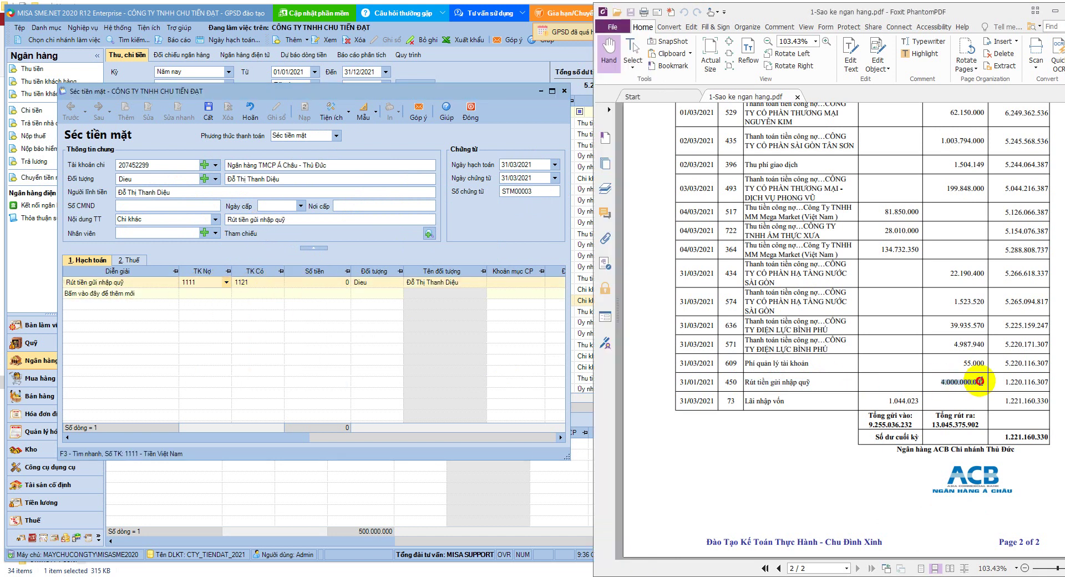
{"action": "left_click", "coordinate": [332, 282]}
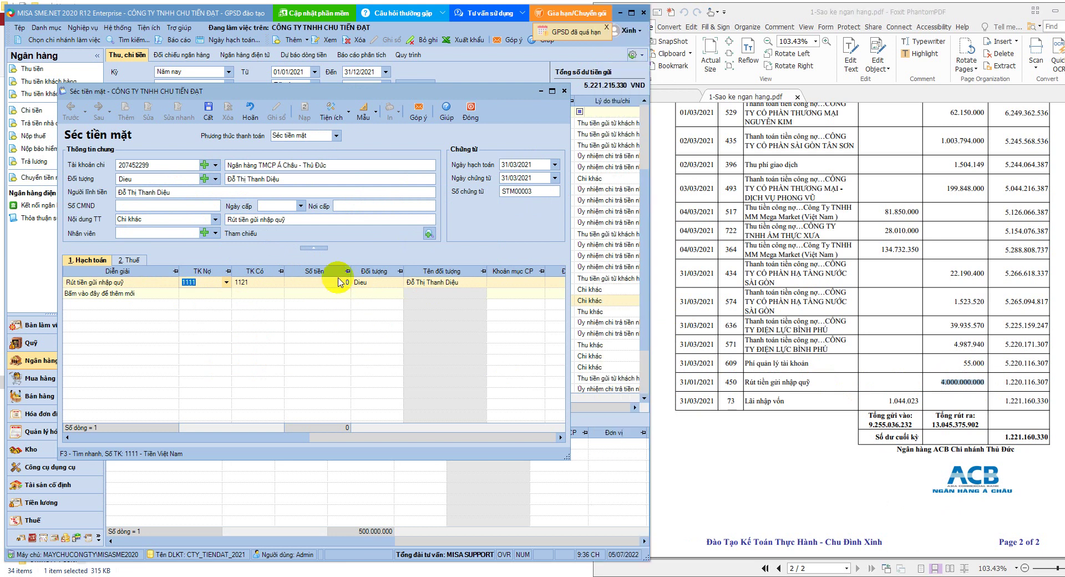
{"action": "key", "text": "ctrl+v"}
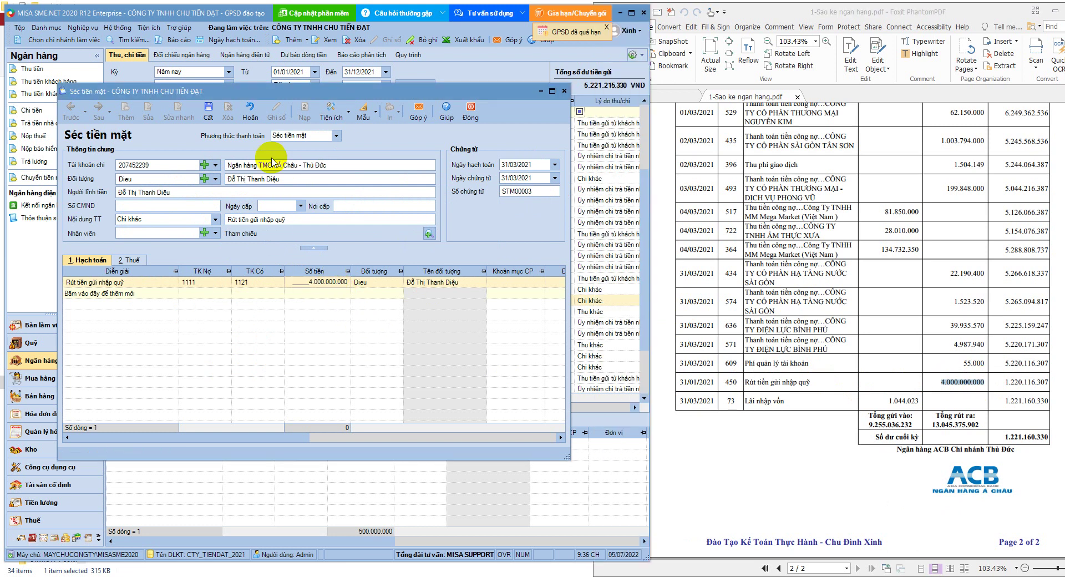
- Save the cash cheque voucher for the withdrawal to the fund and close it
{"action": "left_click", "coordinate": [208, 111]}
{"action": "left_click", "coordinate": [433, 282]}
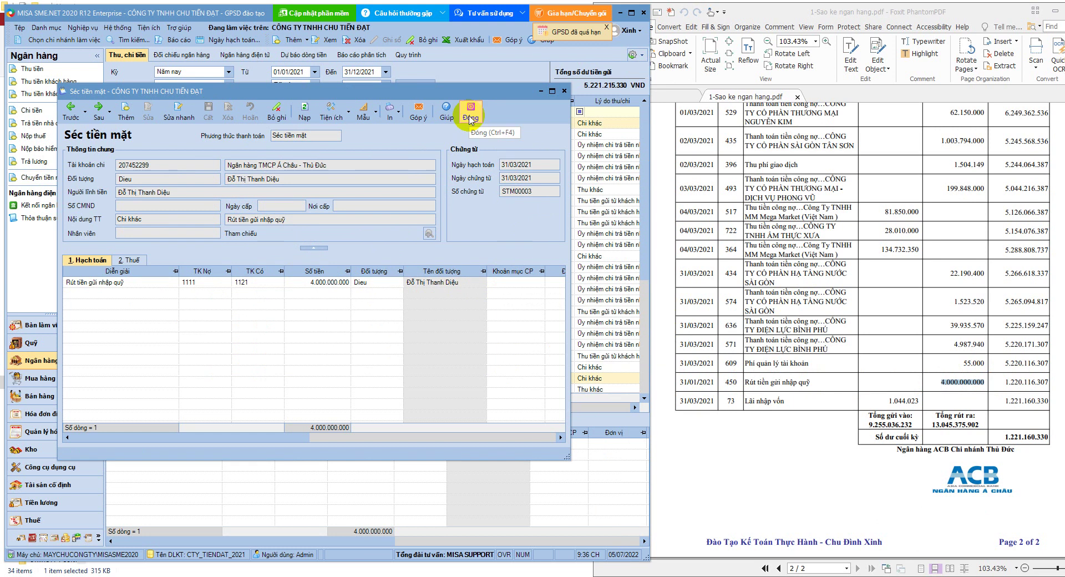
{"action": "left_click", "coordinate": [471, 118]}
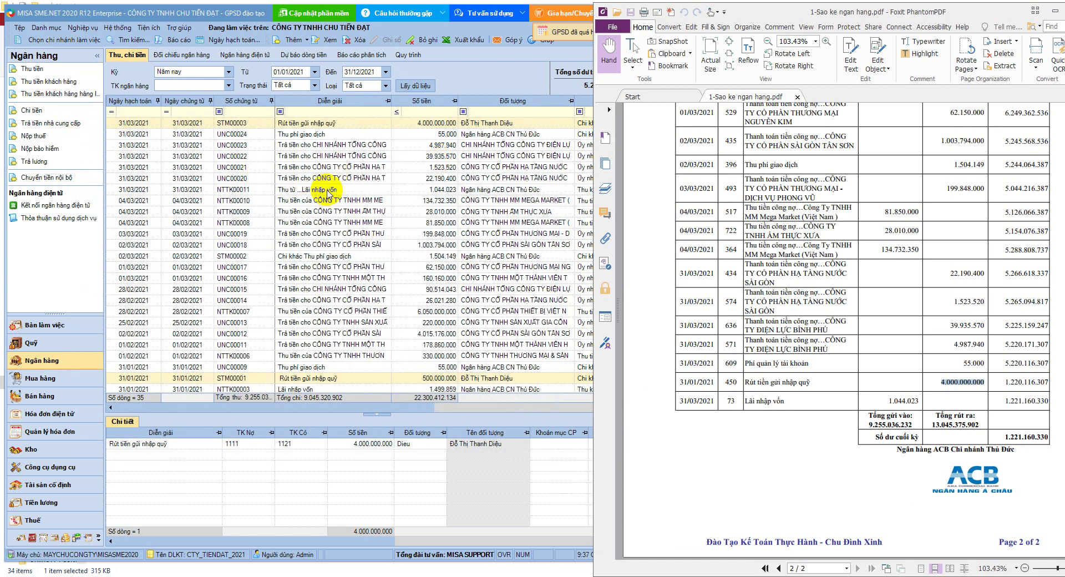
- Check the "Lãi nhập vốn" receipt dated 31/03/2021 against the bank statement and reload the bank transaction list
{"action": "left_click", "coordinate": [329, 190]}
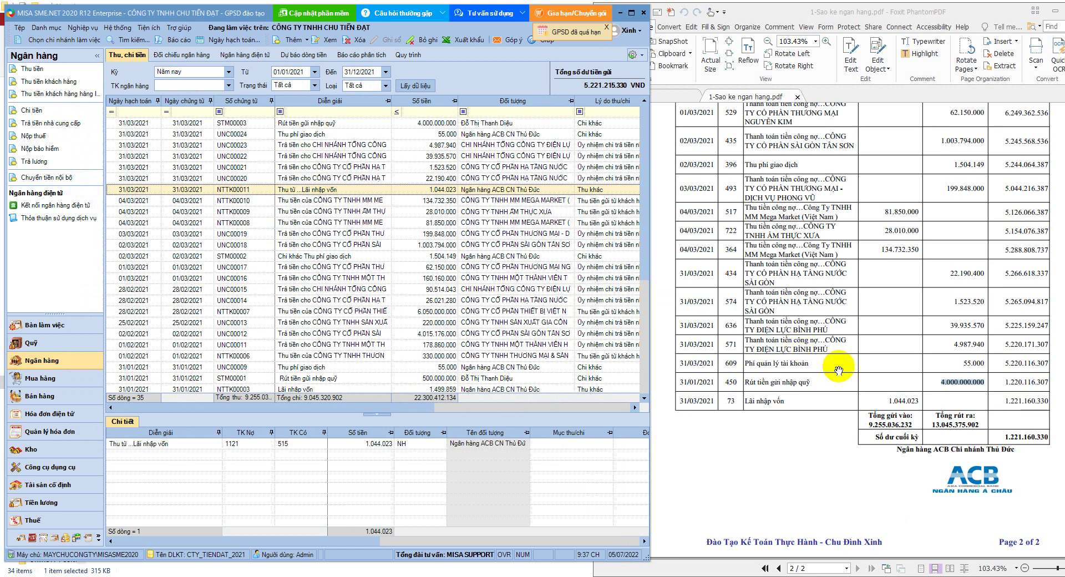
{"action": "left_click", "coordinate": [904, 399]}
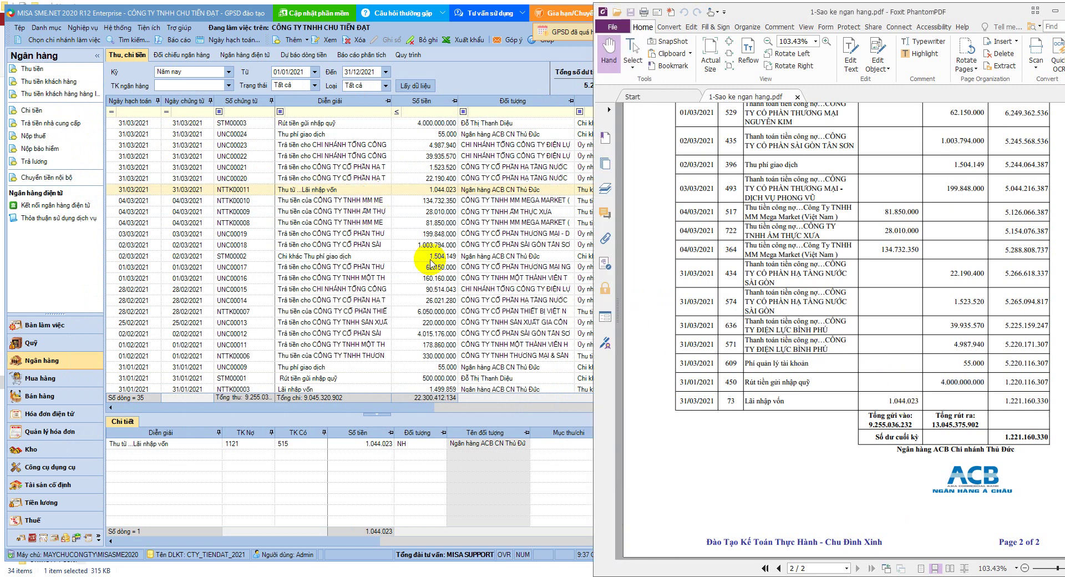
{"action": "left_click", "coordinate": [409, 86]}
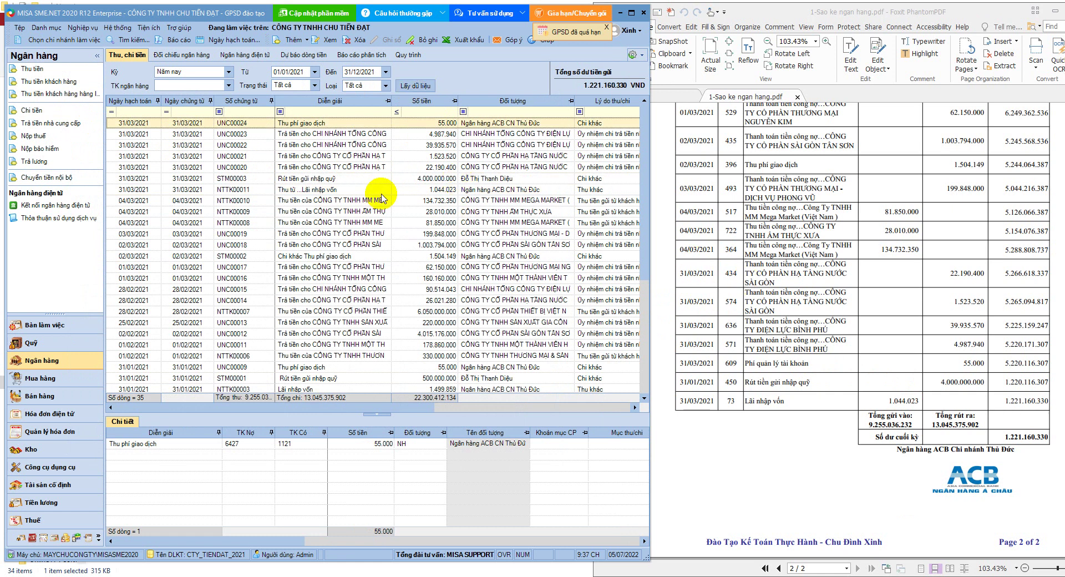
- Generate the "Bảng cân đối tài khoản" financial report for Tháng 3, from 01/03/2021 to 31/03/2021
{"action": "left_click", "coordinate": [172, 40]}
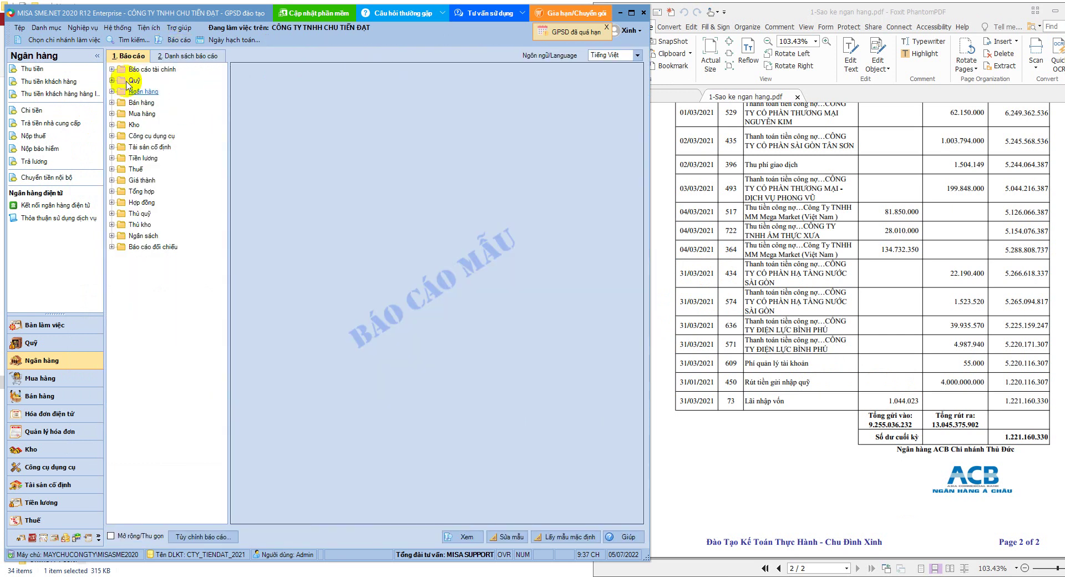
{"action": "left_click", "coordinate": [112, 69]}
{"action": "left_click", "coordinate": [170, 91]}
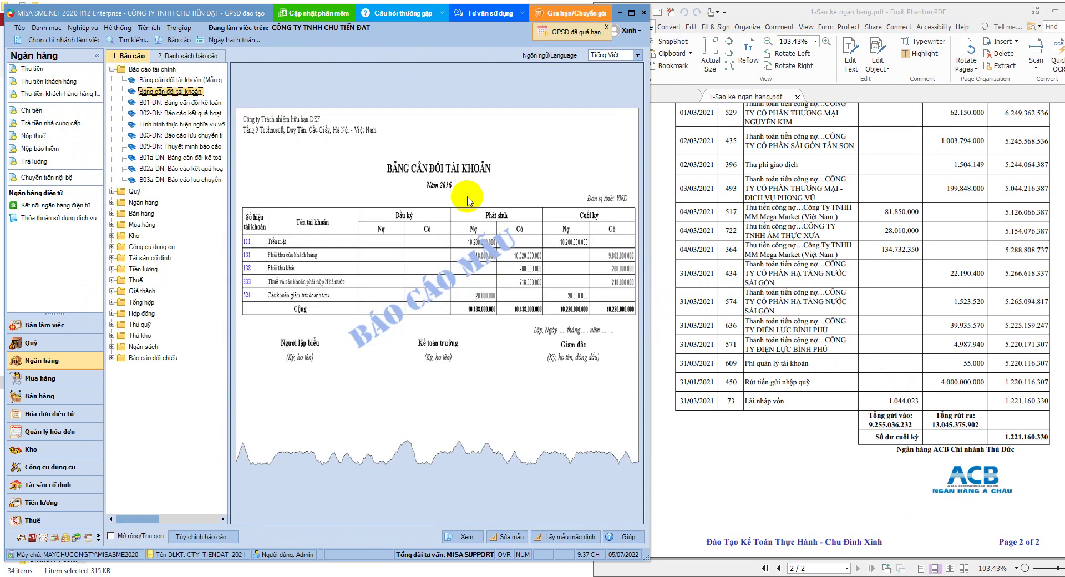
{"action": "double_click", "coordinate": [197, 92]}
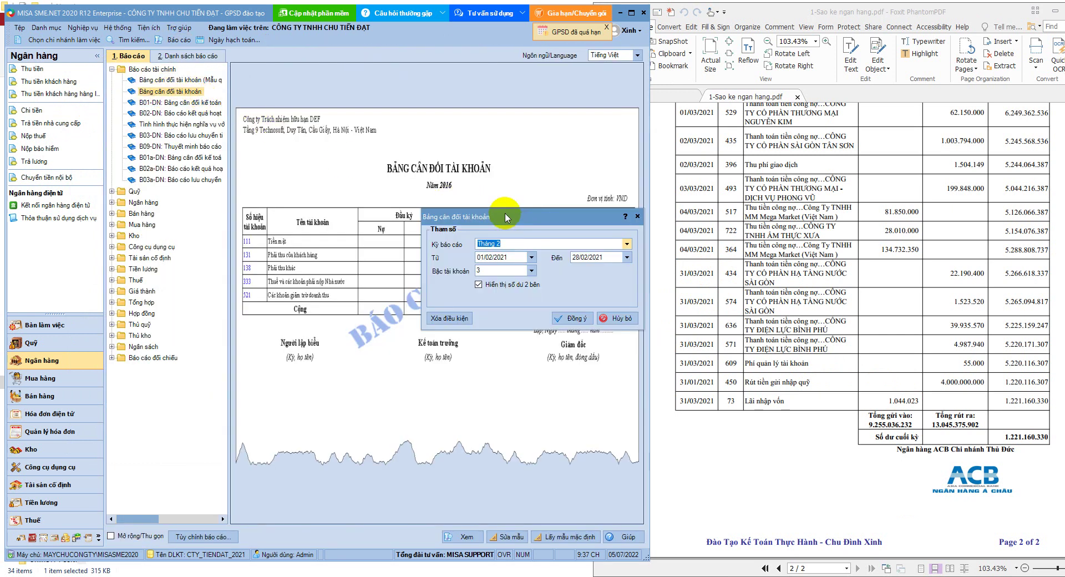
{"action": "left_click_drag", "start_coordinate": [506, 216], "coordinate": [341, 166]}
{"action": "left_click", "coordinate": [460, 192]}
{"action": "left_click", "coordinate": [344, 216]}
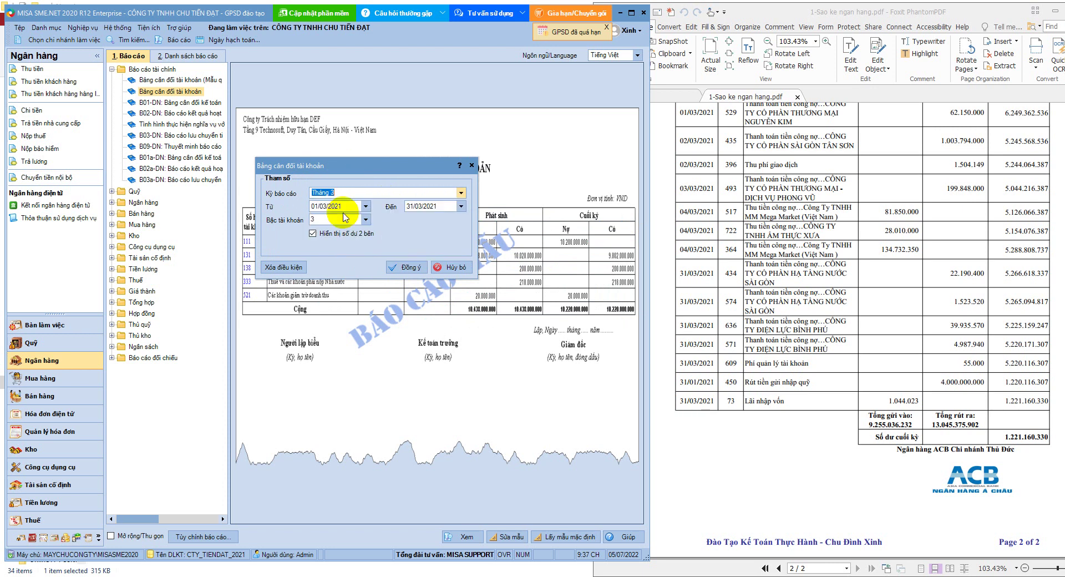
{"action": "left_click", "coordinate": [407, 267]}
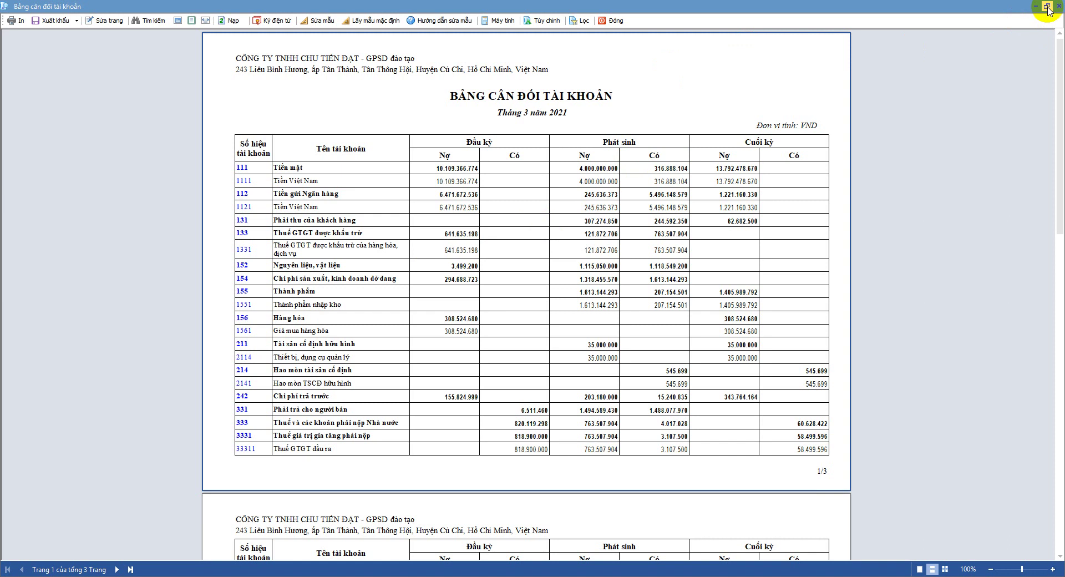
- Show the trial balance beside the statement and compare account 112's opening and closing balances with the statement balances at 28/02/2021 and 31/03/2021
{"action": "left_click", "coordinate": [1048, 8]}
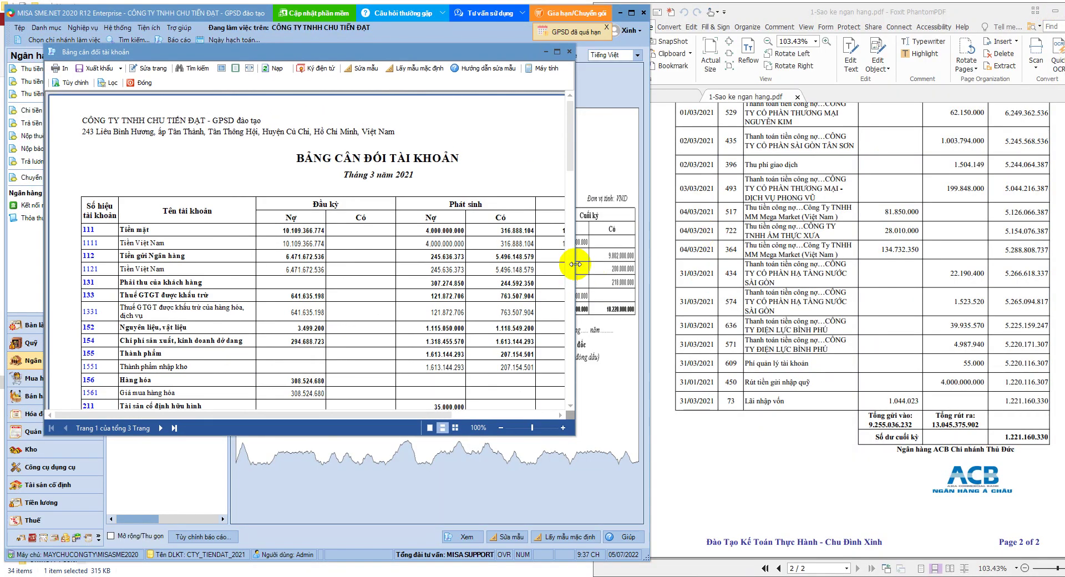
{"action": "left_click_drag", "start_coordinate": [576, 264], "coordinate": [630, 264]}
{"action": "scroll", "coordinate": [882, 266], "scroll_direction": "up", "scroll_amount": 5}
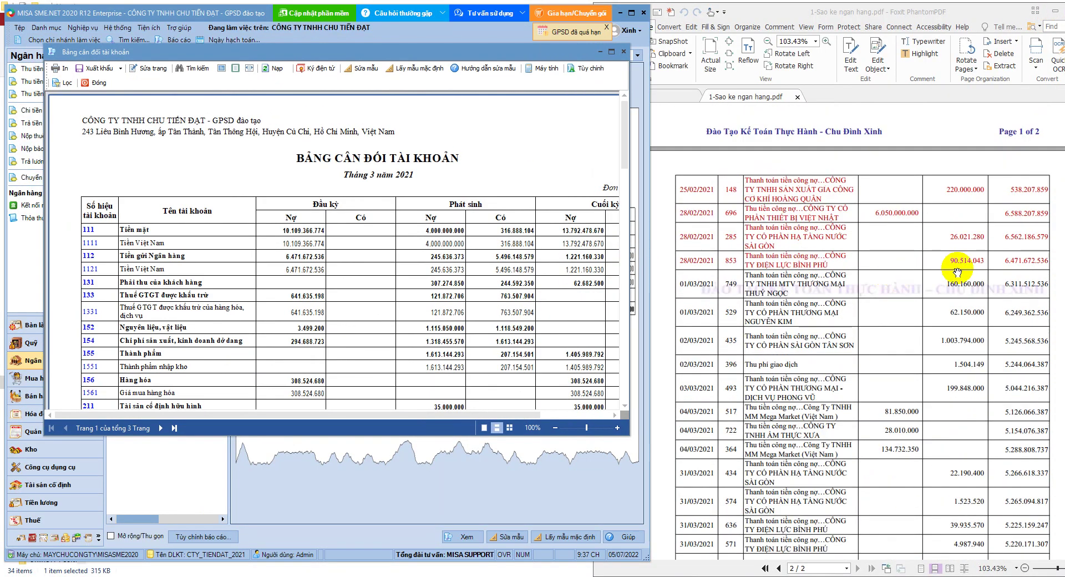
{"action": "left_click", "coordinate": [1026, 263]}
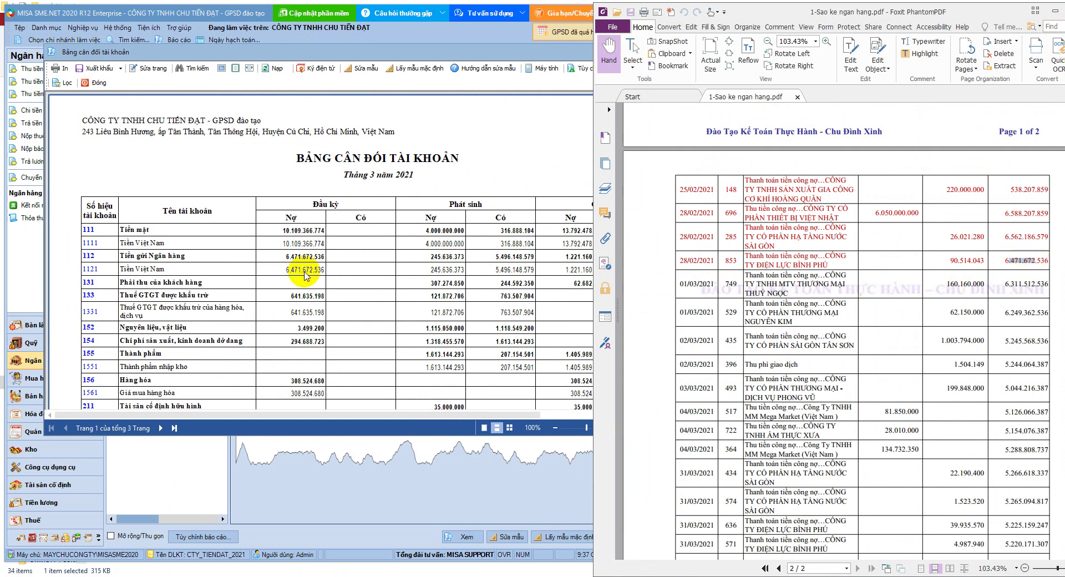
{"action": "scroll", "coordinate": [900, 301], "scroll_direction": "down", "scroll_amount": 3}
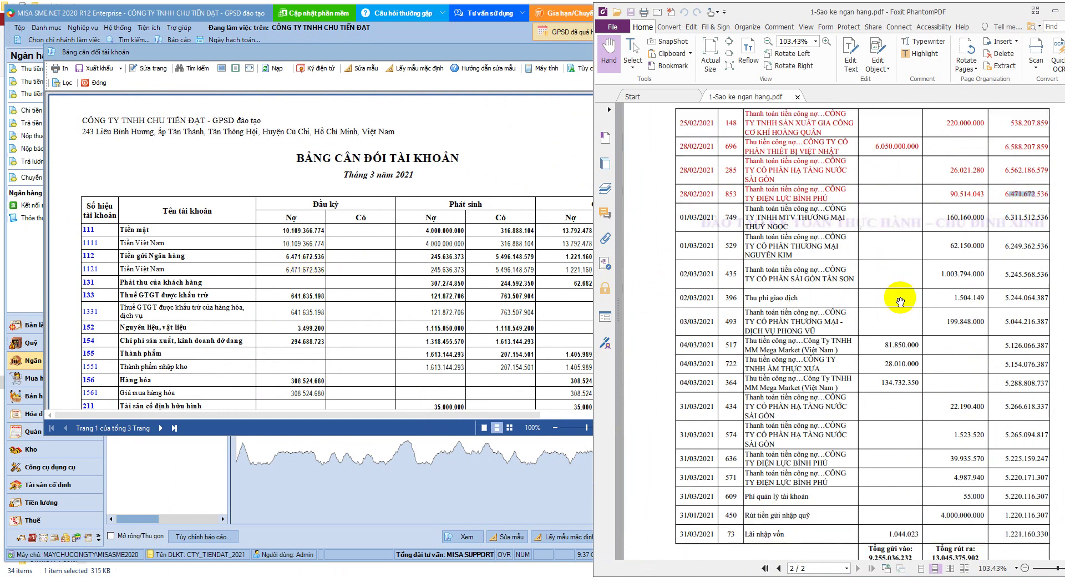
{"action": "scroll", "coordinate": [905, 294], "scroll_direction": "down", "scroll_amount": 6}
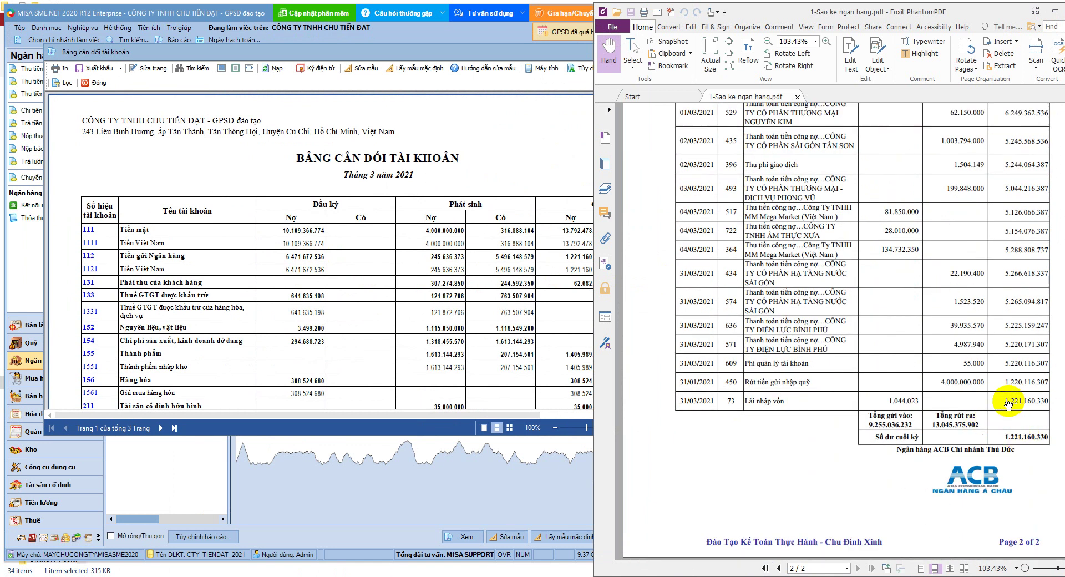
{"action": "left_click", "coordinate": [574, 274]}
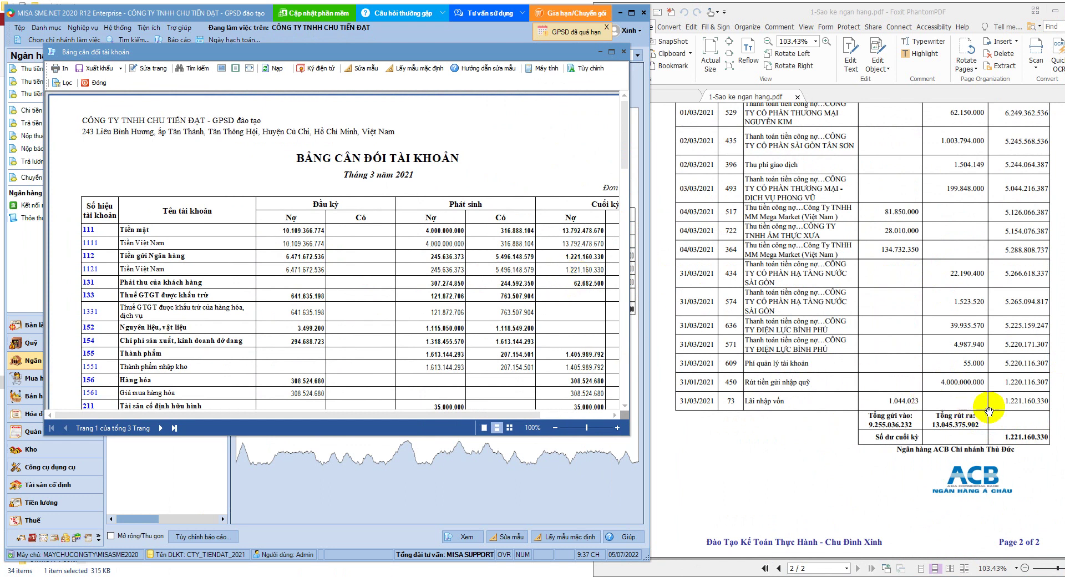
{"action": "left_click_drag", "start_coordinate": [1005, 402], "coordinate": [1041, 401]}
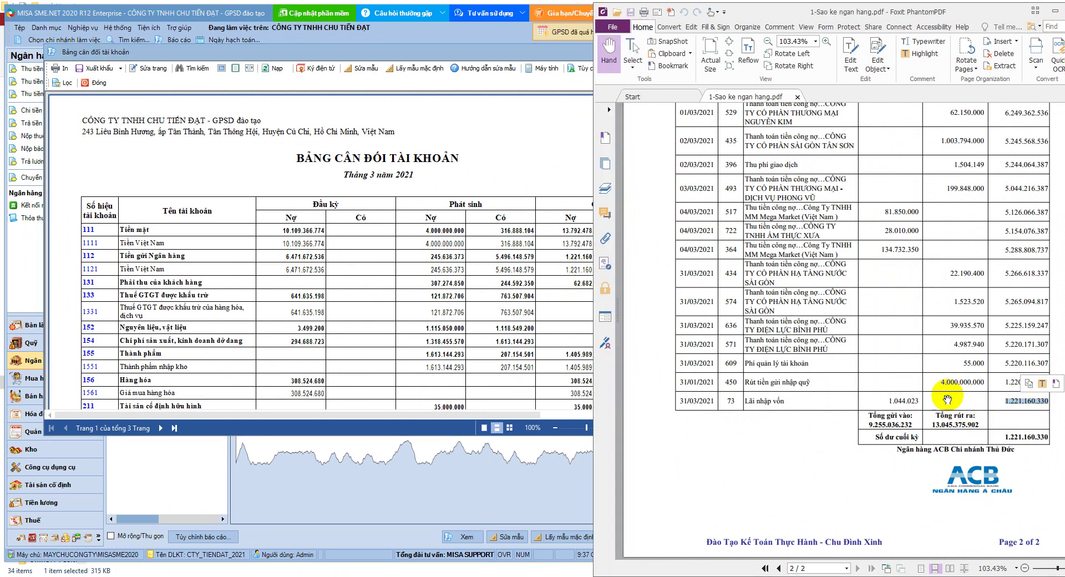
{"action": "left_click", "coordinate": [549, 263]}
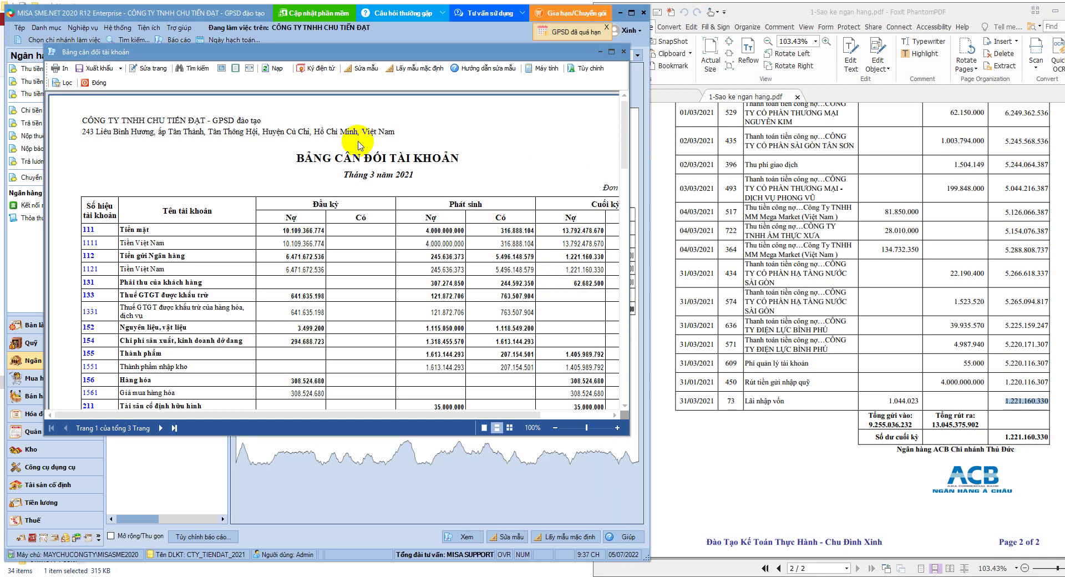
- Close the monthly report and generate the "Bảng cân đối tài khoản" report for Quý 1 of 2021
{"action": "left_click", "coordinate": [99, 83]}
{"action": "double_click", "coordinate": [171, 91]}
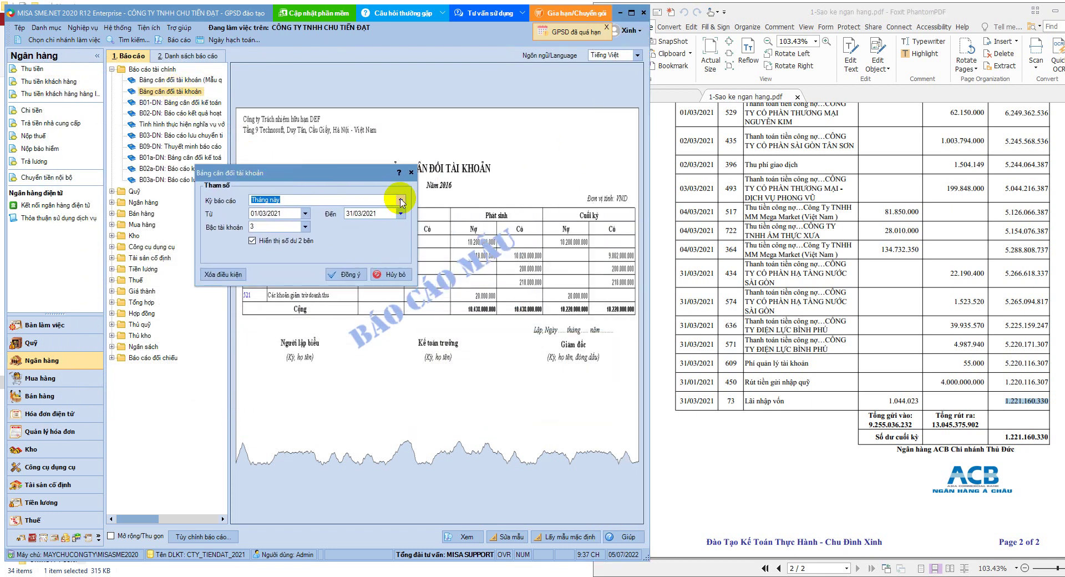
{"action": "left_click", "coordinate": [402, 201]}
{"action": "scroll", "coordinate": [298, 236], "scroll_direction": "down", "scroll_amount": 3}
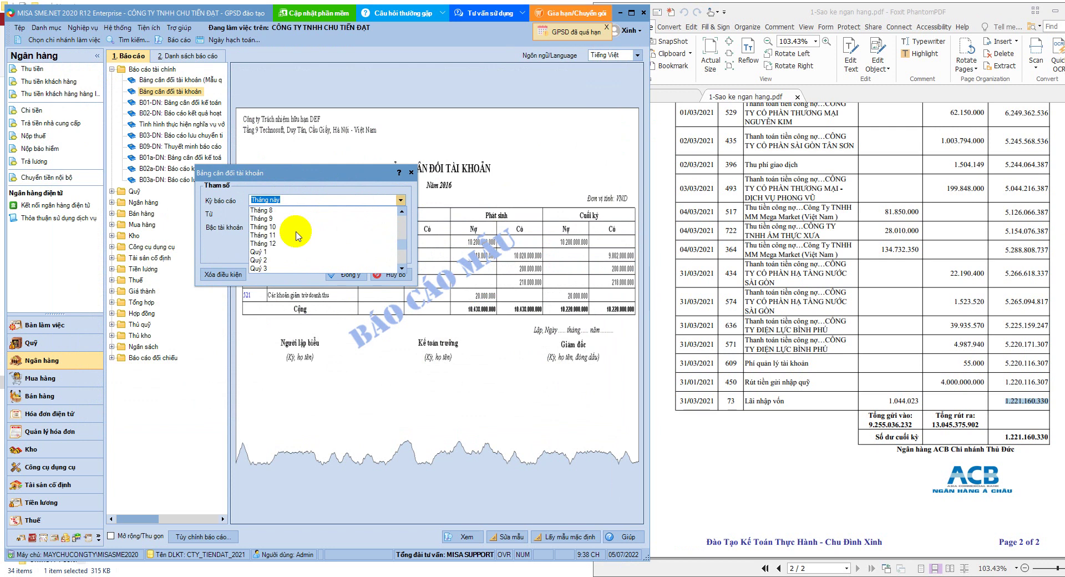
{"action": "left_click", "coordinate": [260, 252]}
{"action": "left_click", "coordinate": [351, 275]}
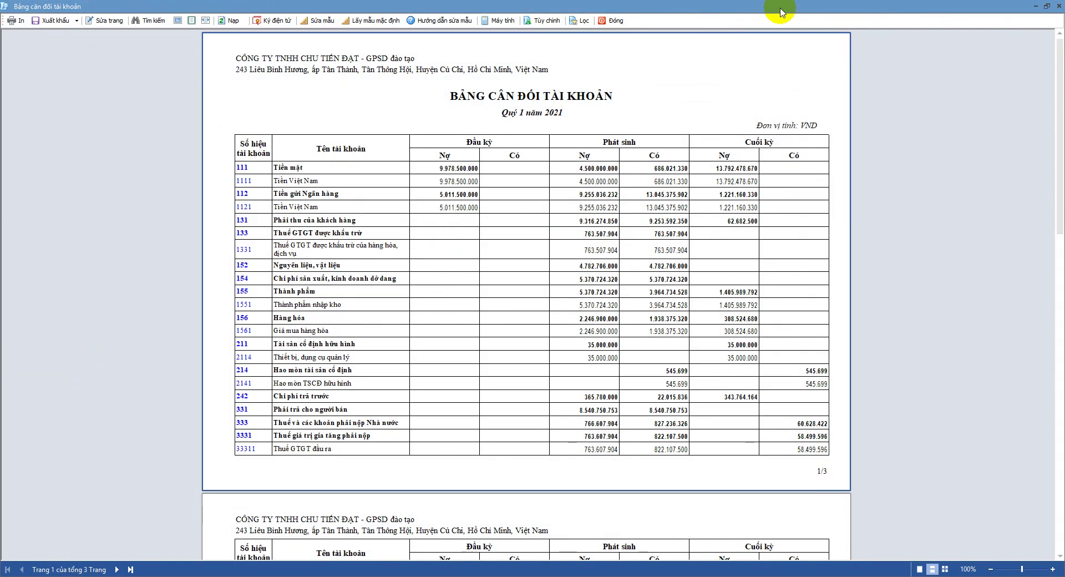
- Arrange the Quý 1 trial balance window beside the bank statement, wide and tall enough to show the Cuối kỳ columns
{"action": "left_click_drag", "start_coordinate": [777, 8], "coordinate": [293, 33]}
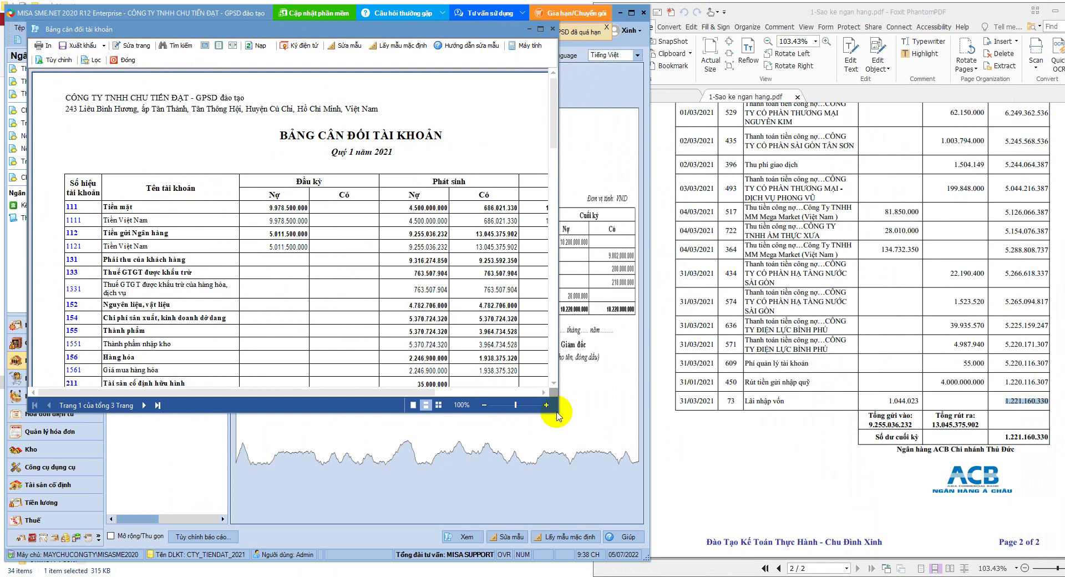
{"action": "left_click_drag", "start_coordinate": [560, 412], "coordinate": [647, 444]}
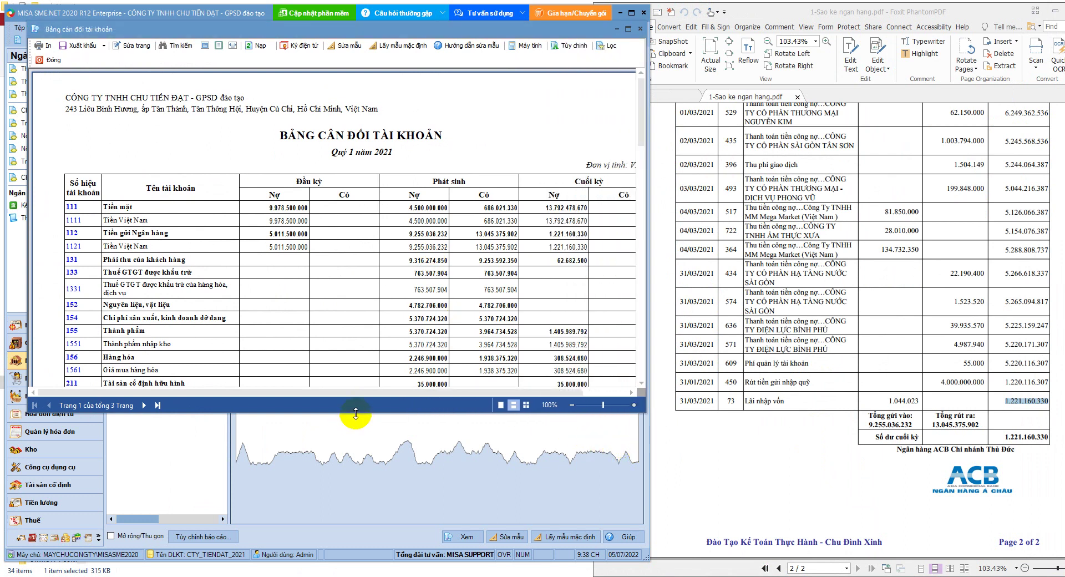
{"action": "left_click_drag", "start_coordinate": [356, 413], "coordinate": [355, 485]}
- Compare account 112's opening balance, debit and credit turnover and closing balance for Quý 1 with the bank statement's balances and totals
{"action": "scroll", "coordinate": [859, 322], "scroll_direction": "up", "scroll_amount": 5}
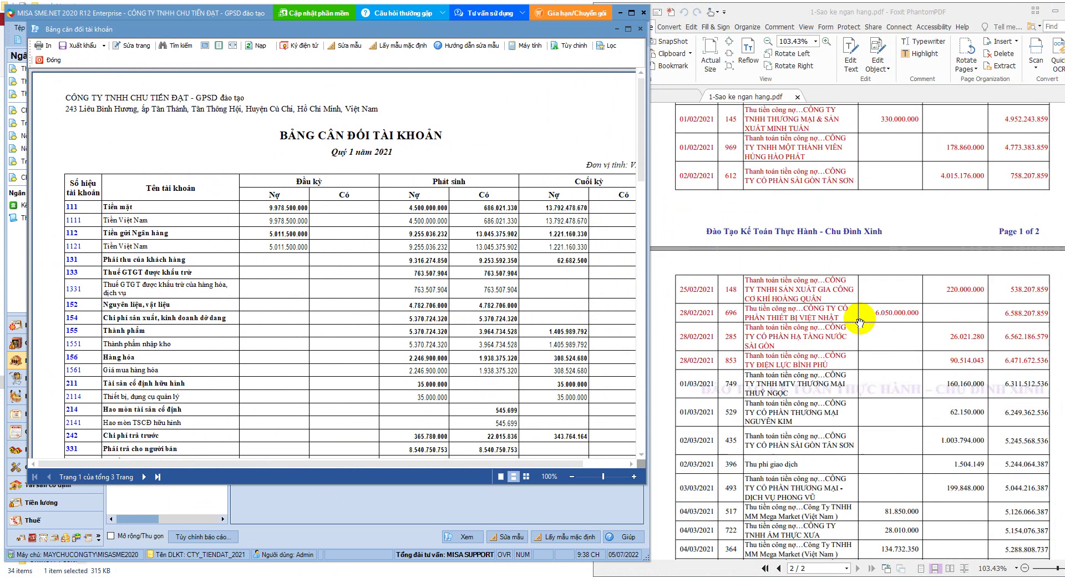
{"action": "scroll", "coordinate": [859, 322], "scroll_direction": "up", "scroll_amount": 10}
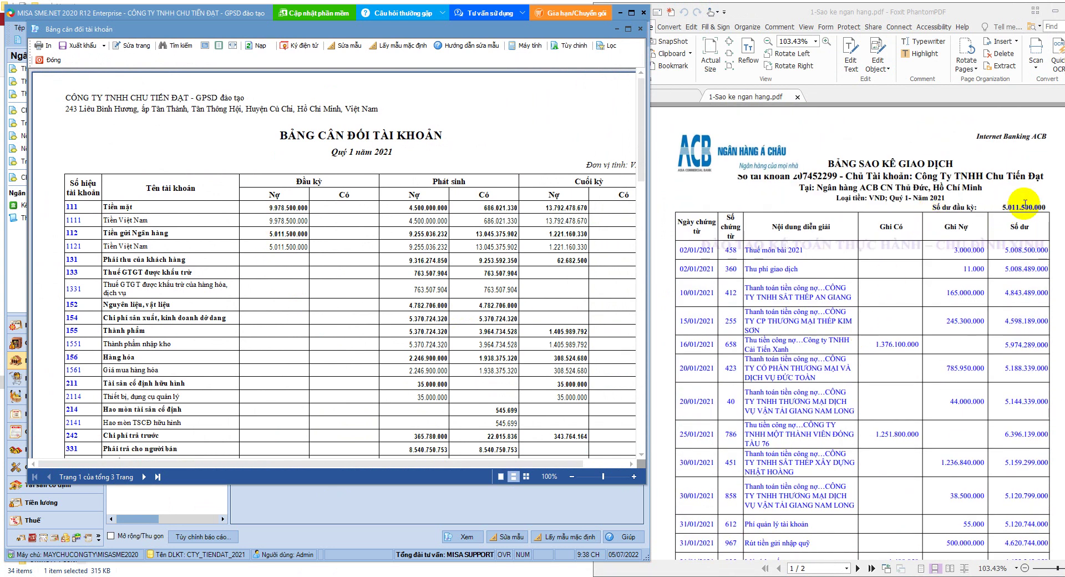
{"action": "left_click", "coordinate": [1048, 207]}
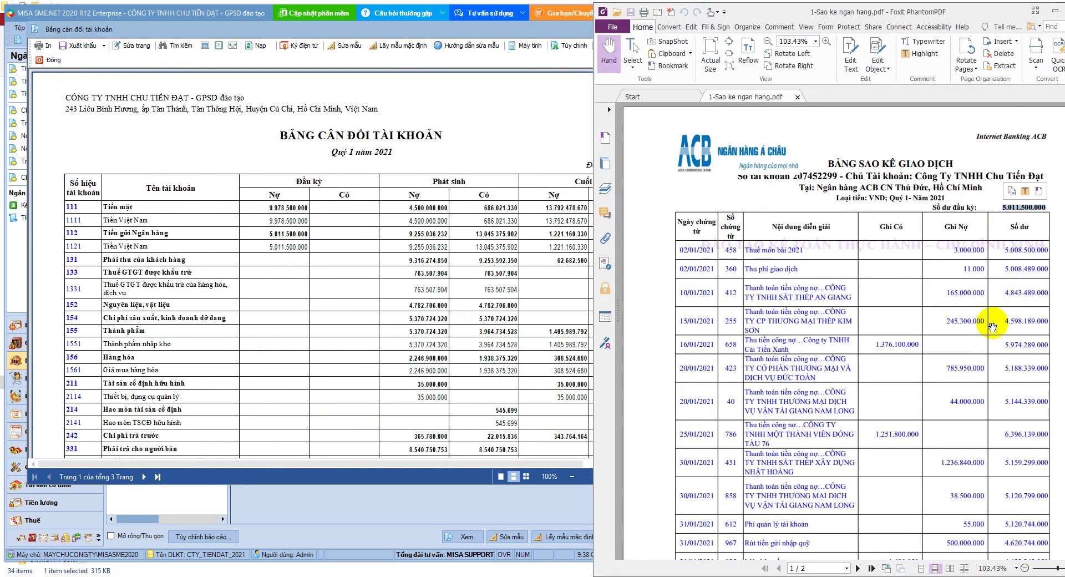
{"action": "scroll", "coordinate": [949, 327], "scroll_direction": "down", "scroll_amount": 15}
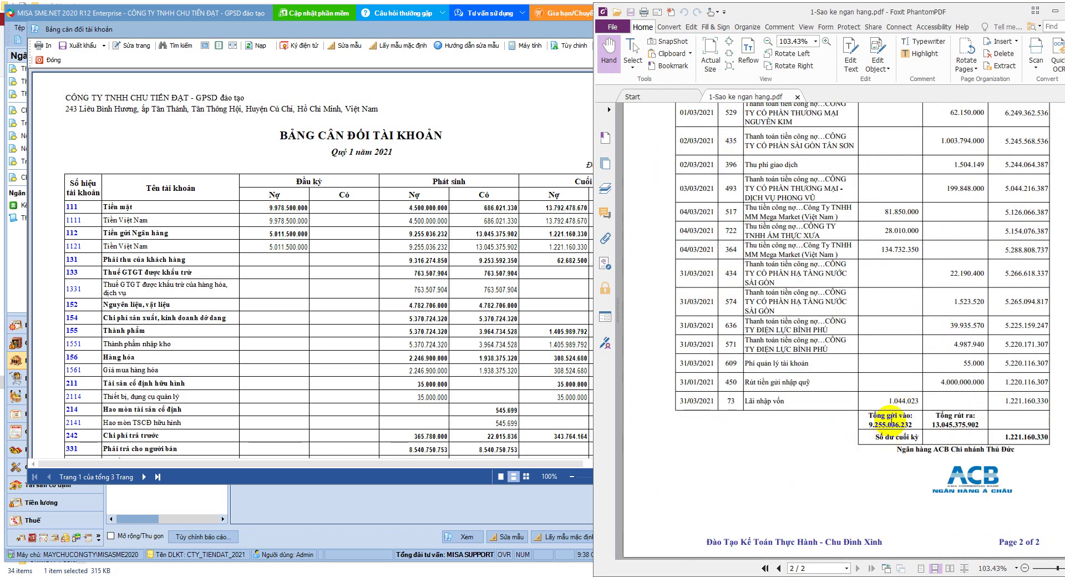
{"action": "left_click_drag", "start_coordinate": [869, 424], "coordinate": [978, 424]}
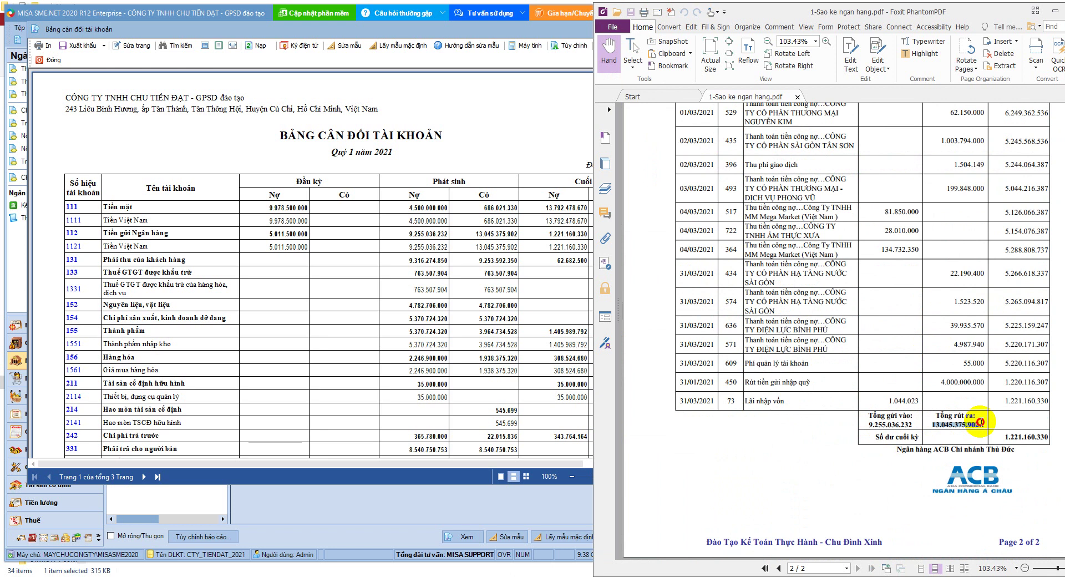
{"action": "left_click_drag", "start_coordinate": [980, 423], "coordinate": [980, 423]}
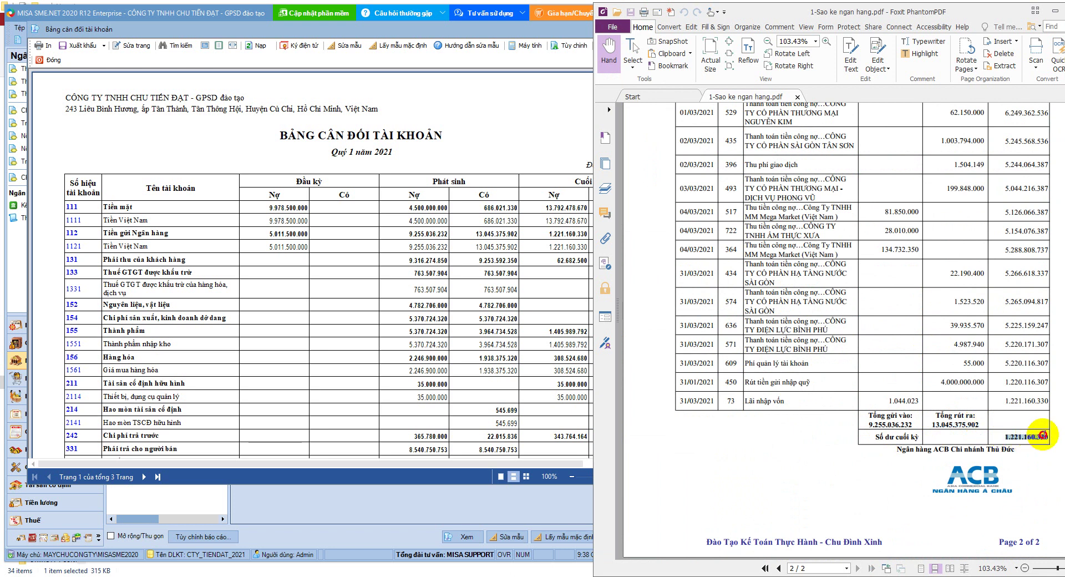
{"action": "left_click", "coordinate": [565, 250]}
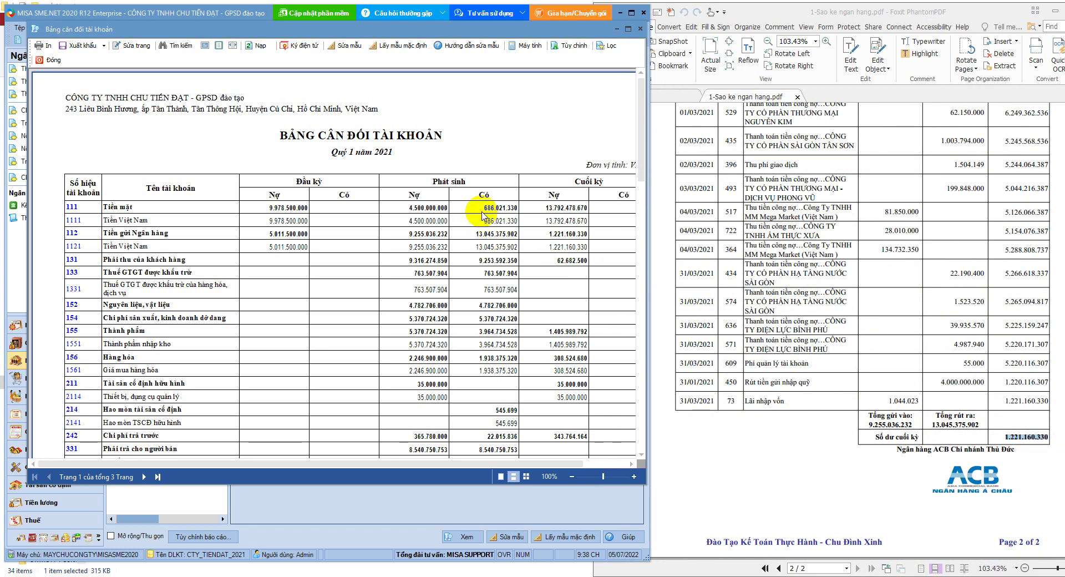
- Close the Quý 1 trial balance and maximize the MISA window
{"action": "left_click", "coordinate": [53, 60]}
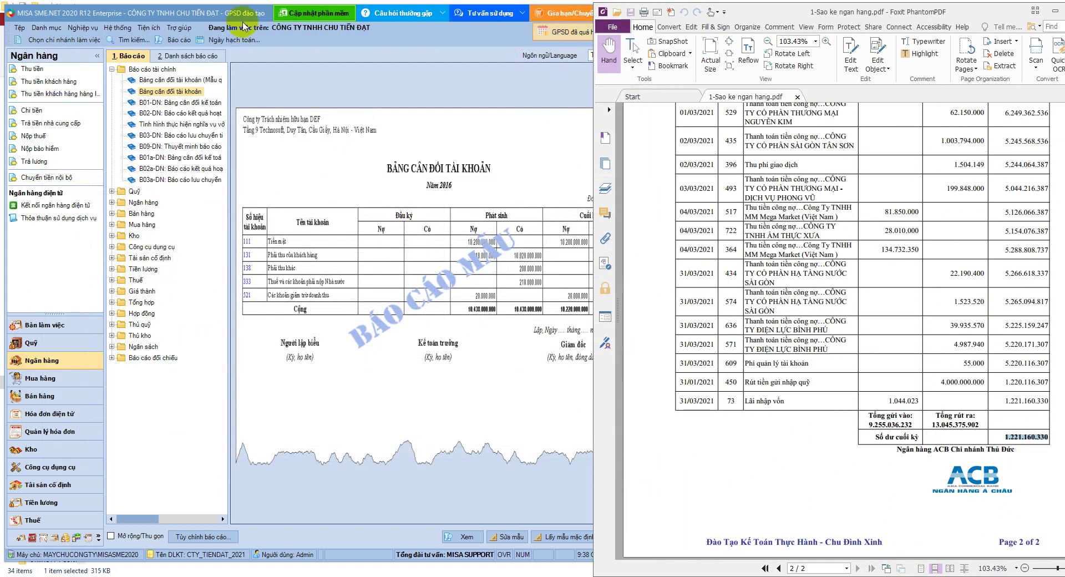
{"action": "left_click", "coordinate": [175, 13]}
{"action": "left_click", "coordinate": [631, 13]}
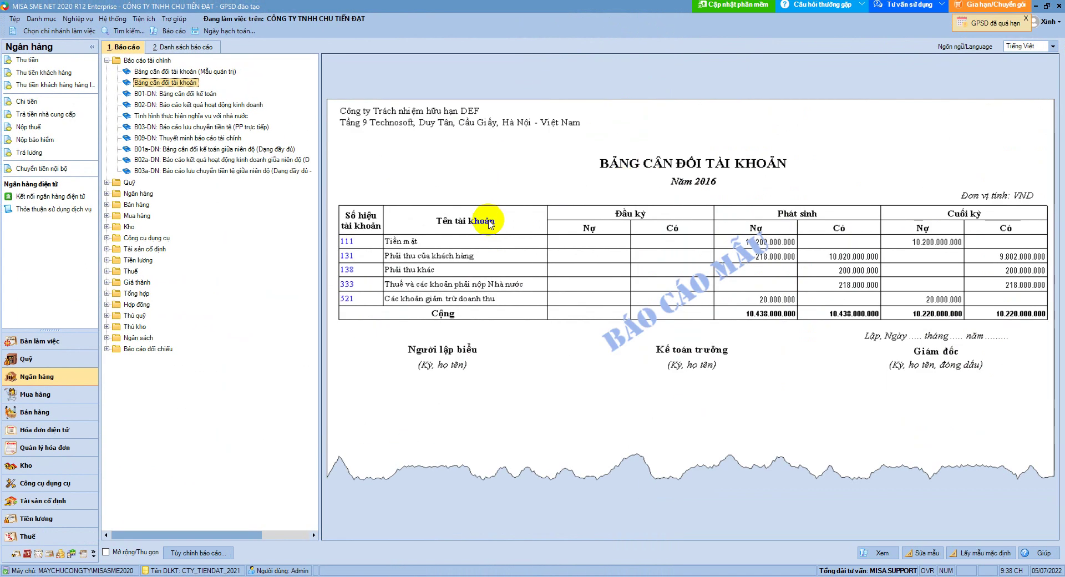
- Generate the "Tổng hợp công nợ phải thu khách hàng" report for account 131 for Quý 1, from 01/01/2021 to 31/03/2021
{"action": "left_click", "coordinate": [108, 205]}
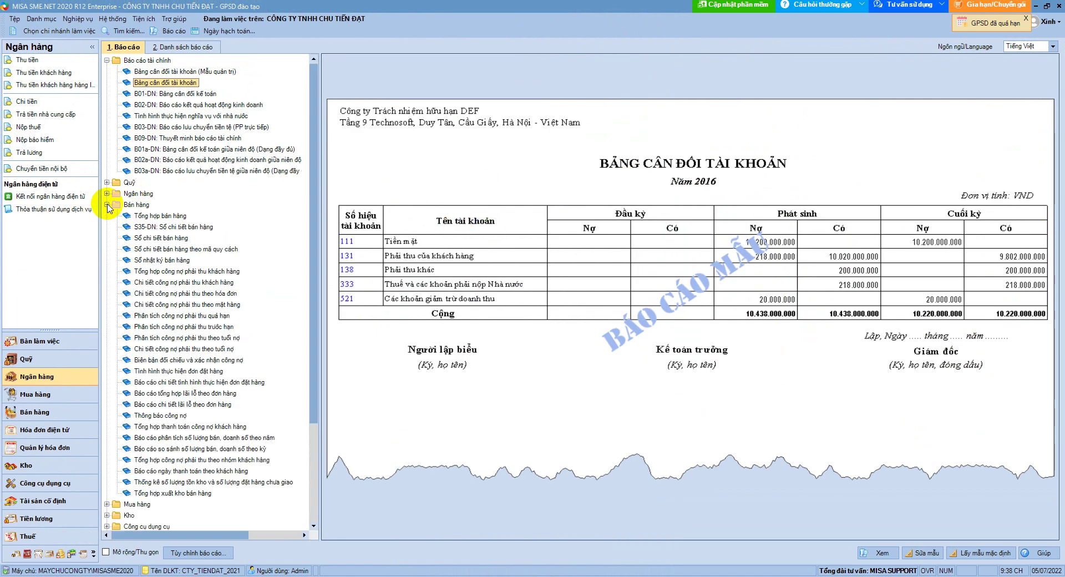
{"action": "left_click", "coordinate": [213, 272]}
{"action": "double_click", "coordinate": [213, 272]}
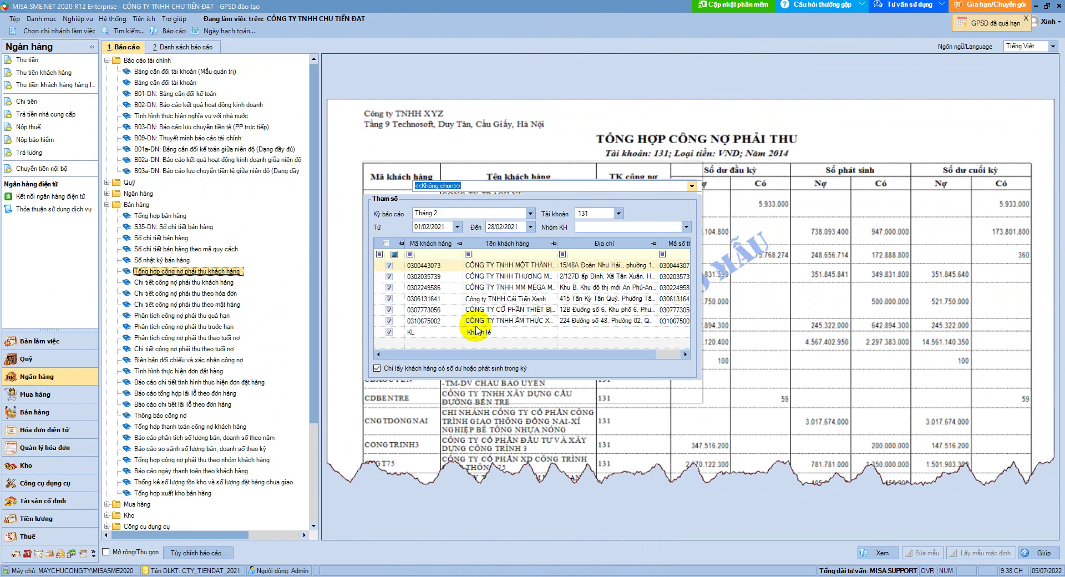
{"action": "left_click", "coordinate": [524, 213]}
{"action": "scroll", "coordinate": [478, 246], "scroll_direction": "down", "scroll_amount": 3}
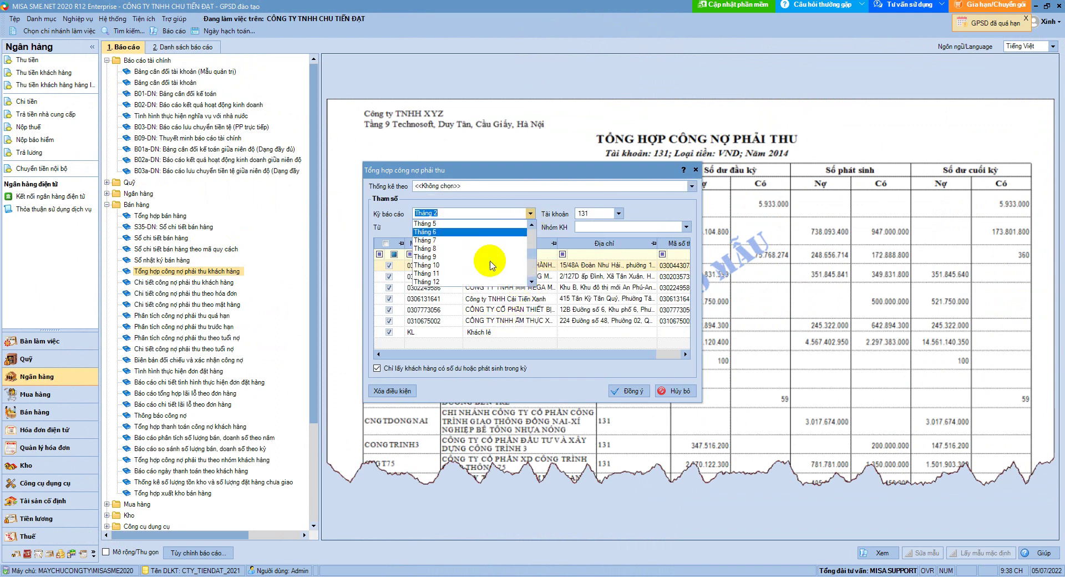
{"action": "left_click", "coordinate": [436, 240]}
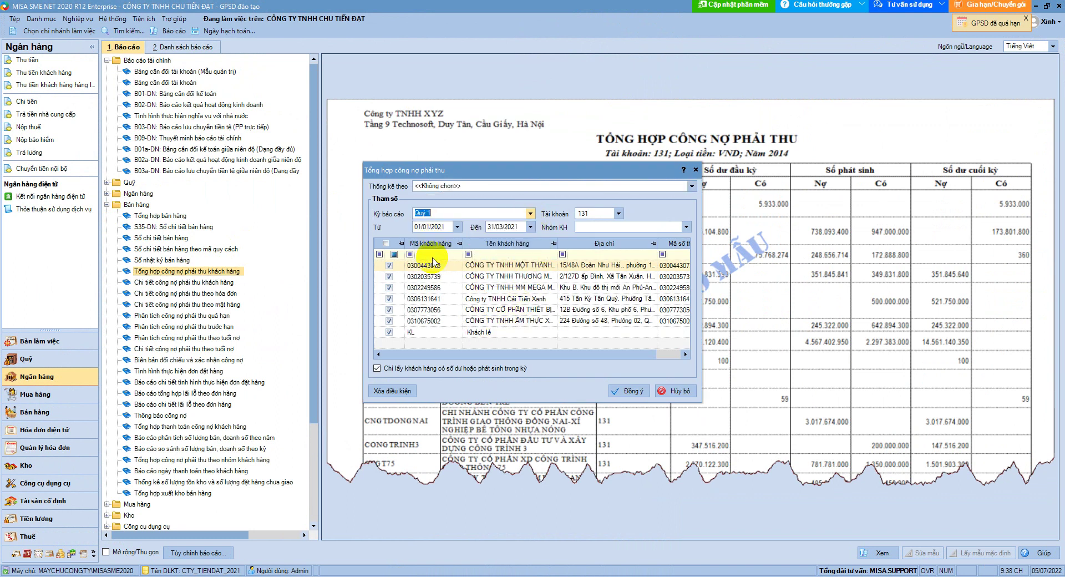
{"action": "left_click", "coordinate": [628, 390]}
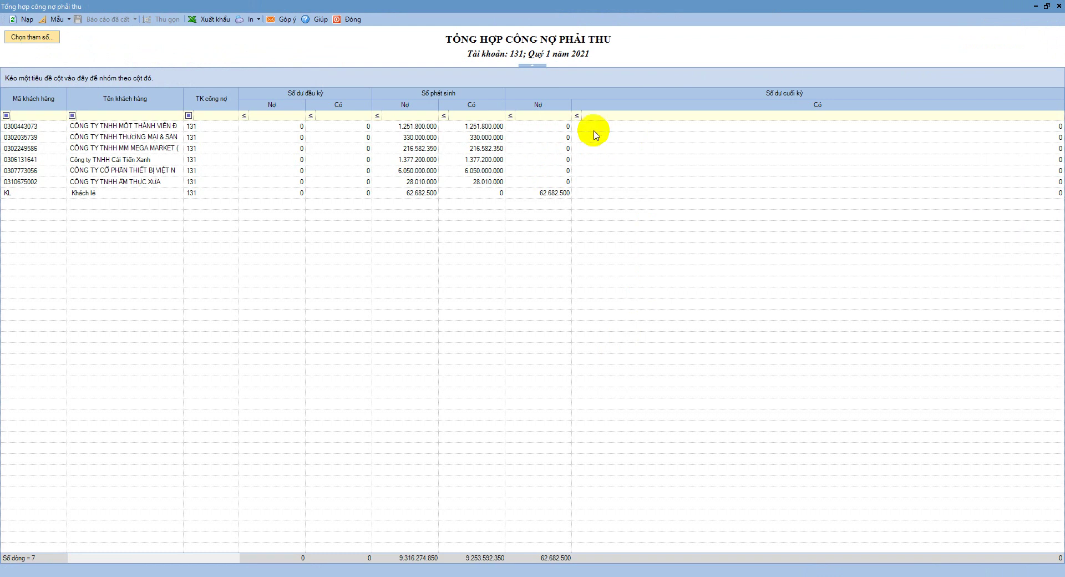
- Check the customers' closing debit balances in the receivables summary and close the report
{"action": "left_click", "coordinate": [557, 126]}
{"action": "left_click", "coordinate": [527, 181]}
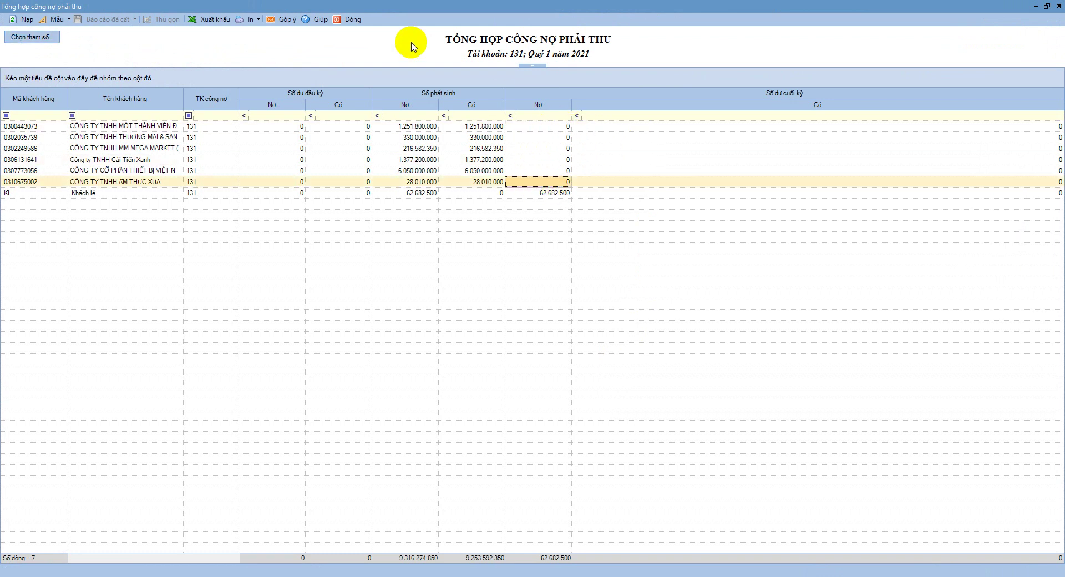
{"action": "left_click", "coordinate": [347, 19]}
- Generate the "Tổng hợp công nợ phải trả nhà cung cấp" report for account 331 for Quý 1, from 01/01/2021 to 31/03/2021
{"action": "scroll", "coordinate": [255, 311], "scroll_direction": "down", "scroll_amount": 3}
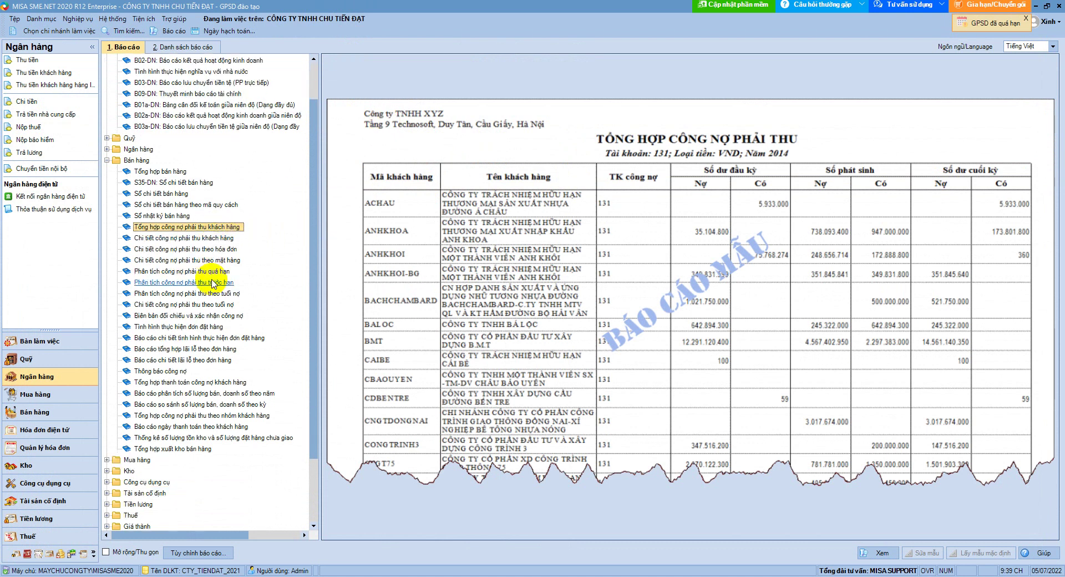
{"action": "left_click", "coordinate": [106, 415]}
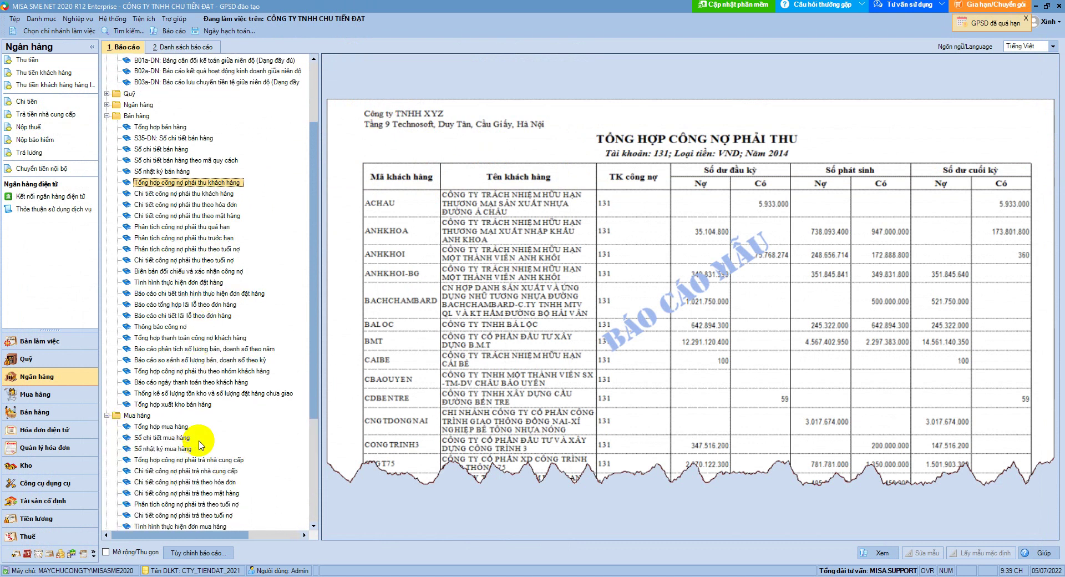
{"action": "scroll", "coordinate": [216, 444], "scroll_direction": "down", "scroll_amount": 1}
{"action": "double_click", "coordinate": [220, 428]}
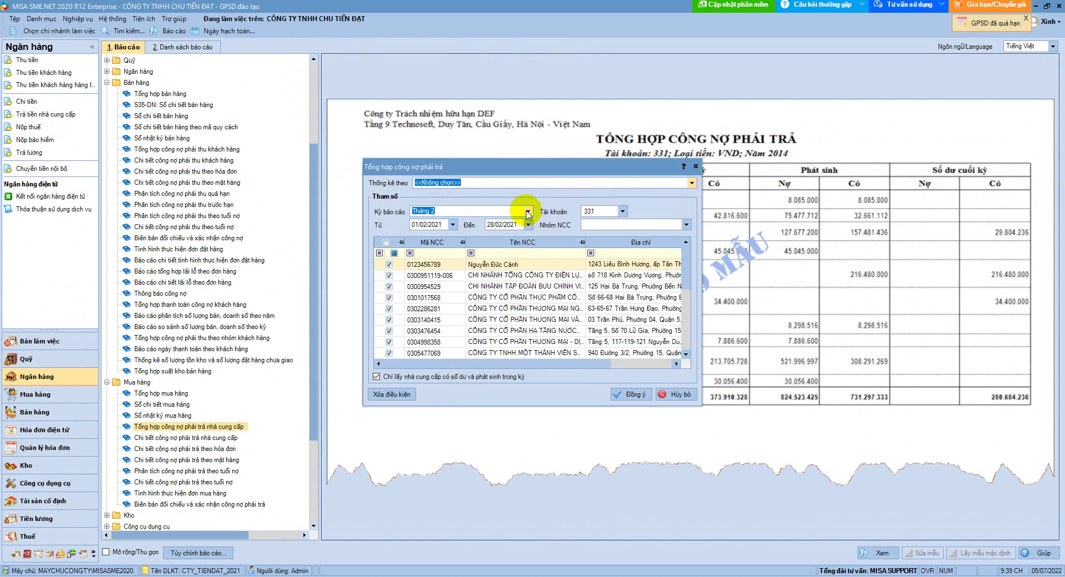
{"action": "left_click", "coordinate": [461, 211]}
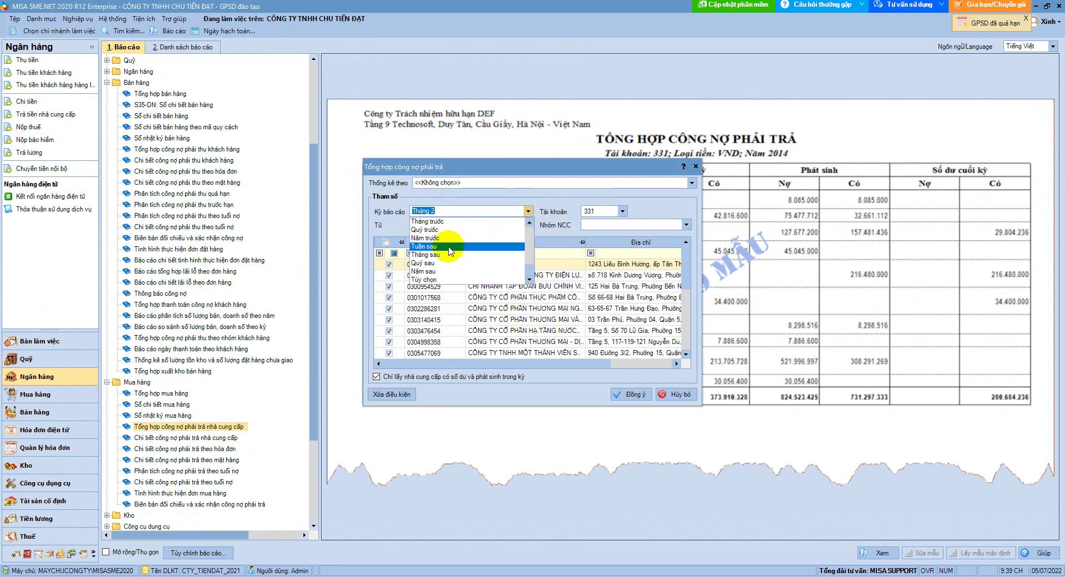
{"action": "scroll", "coordinate": [461, 257], "scroll_direction": "up", "scroll_amount": 4}
{"action": "scroll", "coordinate": [460, 260], "scroll_direction": "up", "scroll_amount": 5}
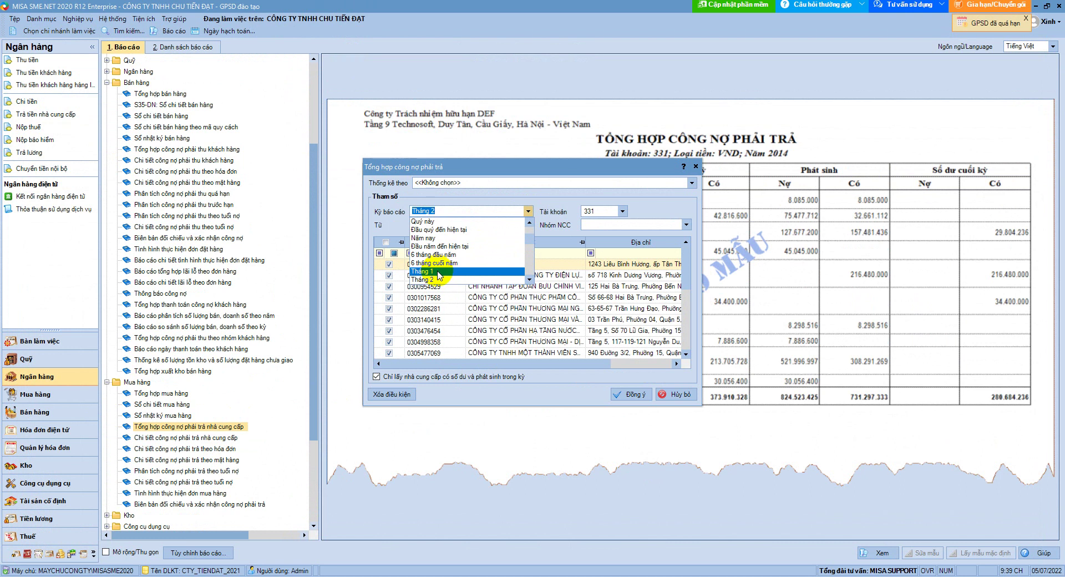
{"action": "scroll", "coordinate": [444, 270], "scroll_direction": "down", "scroll_amount": 7}
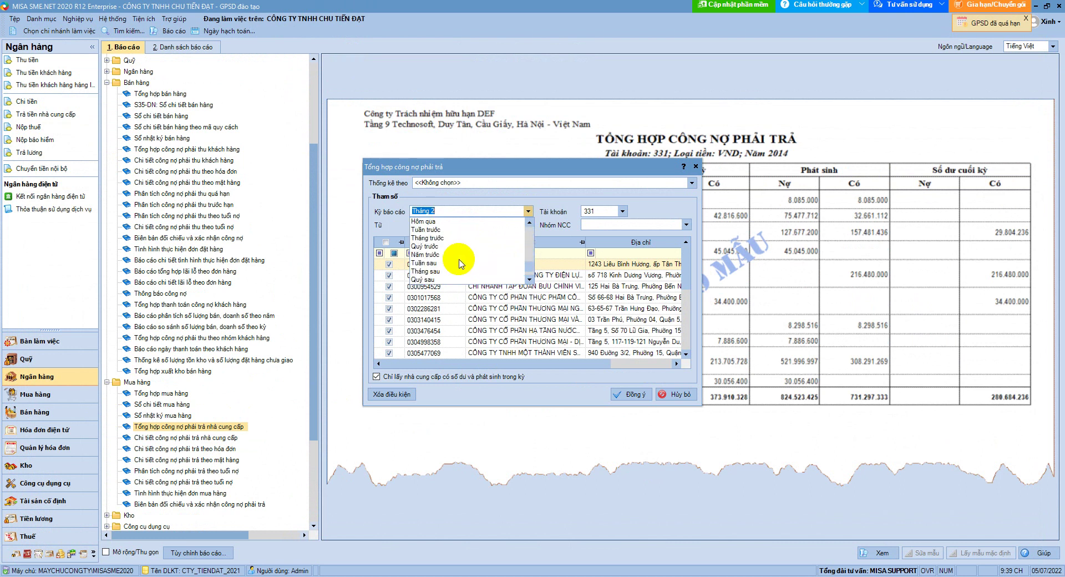
{"action": "left_click", "coordinate": [430, 237]}
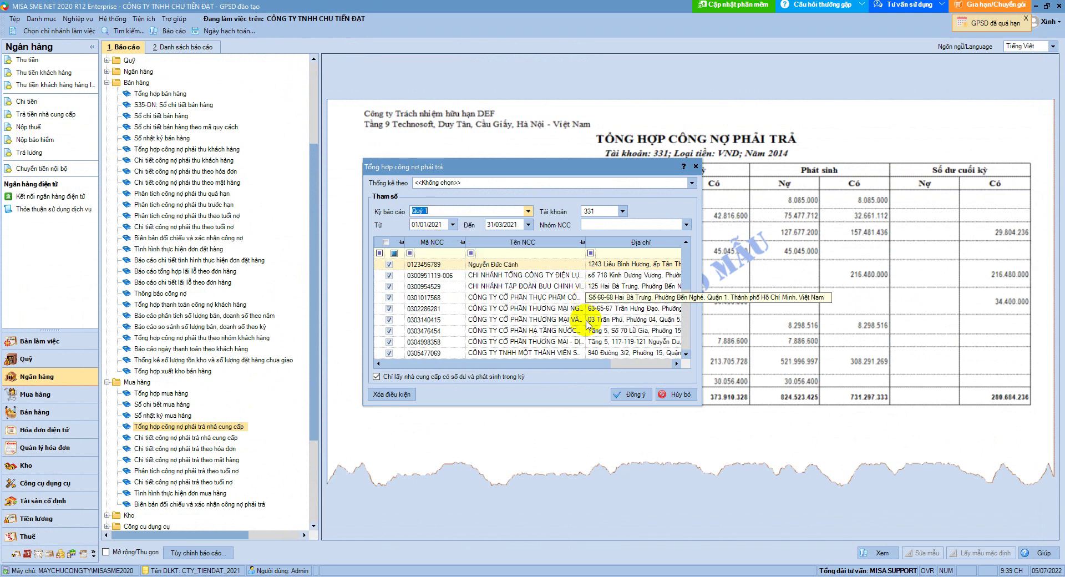
{"action": "left_click", "coordinate": [632, 392]}
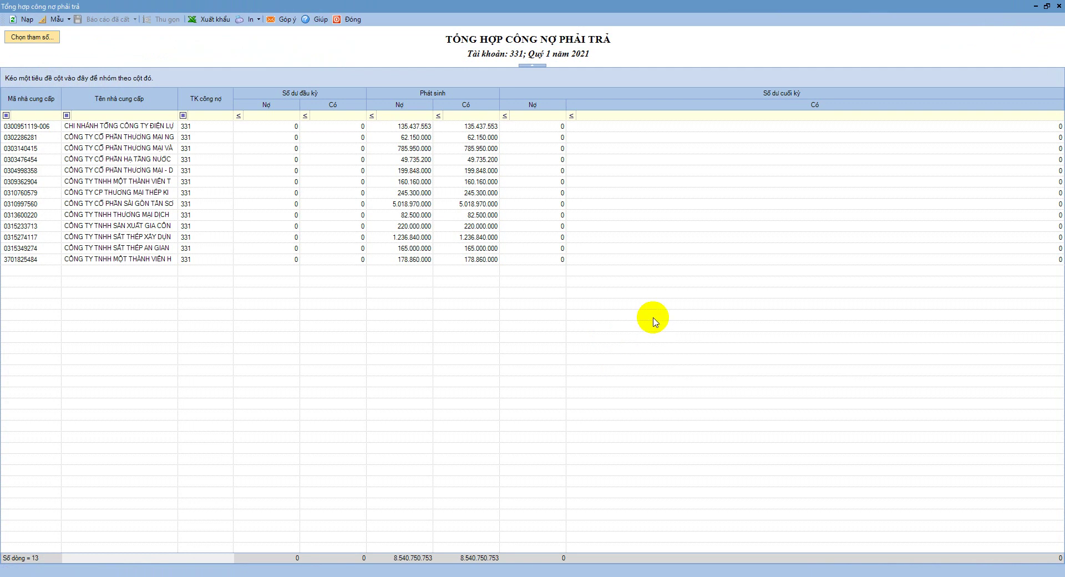
- Check the suppliers' closing balances in the payables summary, close the report and return to the Ngân hàng transaction list
{"action": "left_click", "coordinate": [569, 248]}
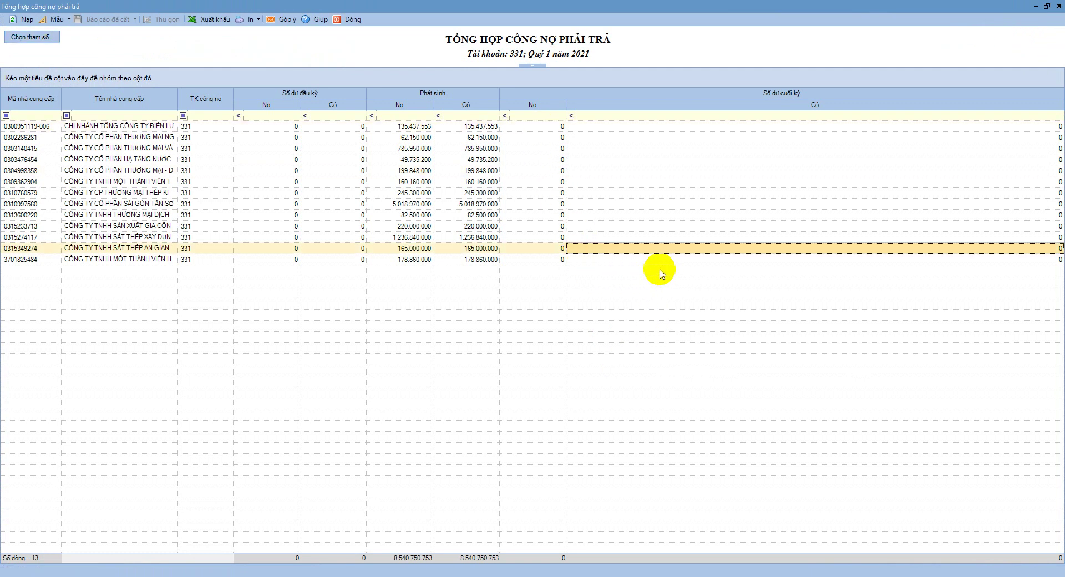
{"action": "left_click", "coordinate": [343, 20]}
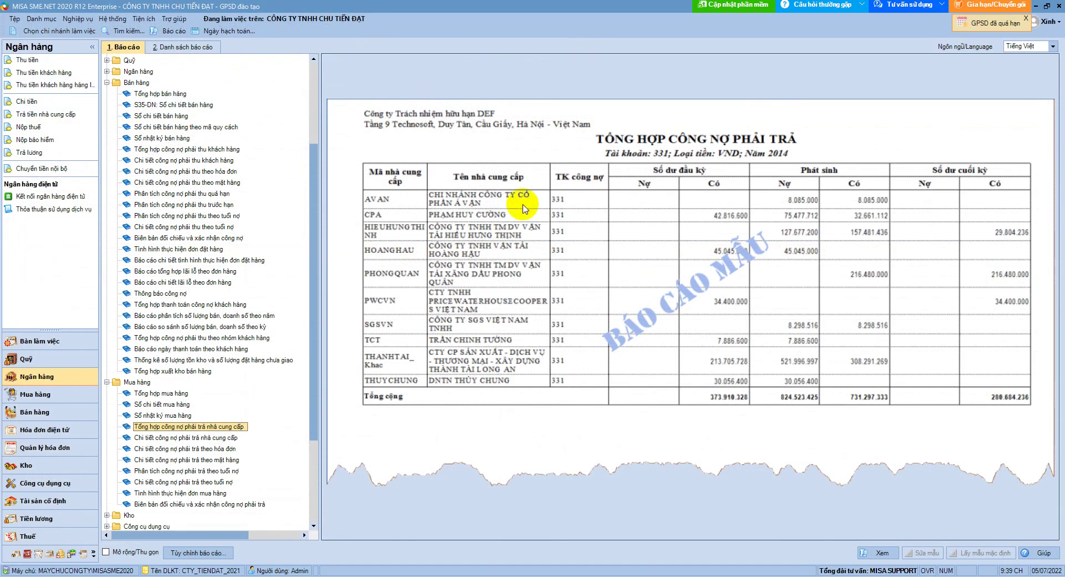
{"action": "left_click", "coordinate": [68, 376]}
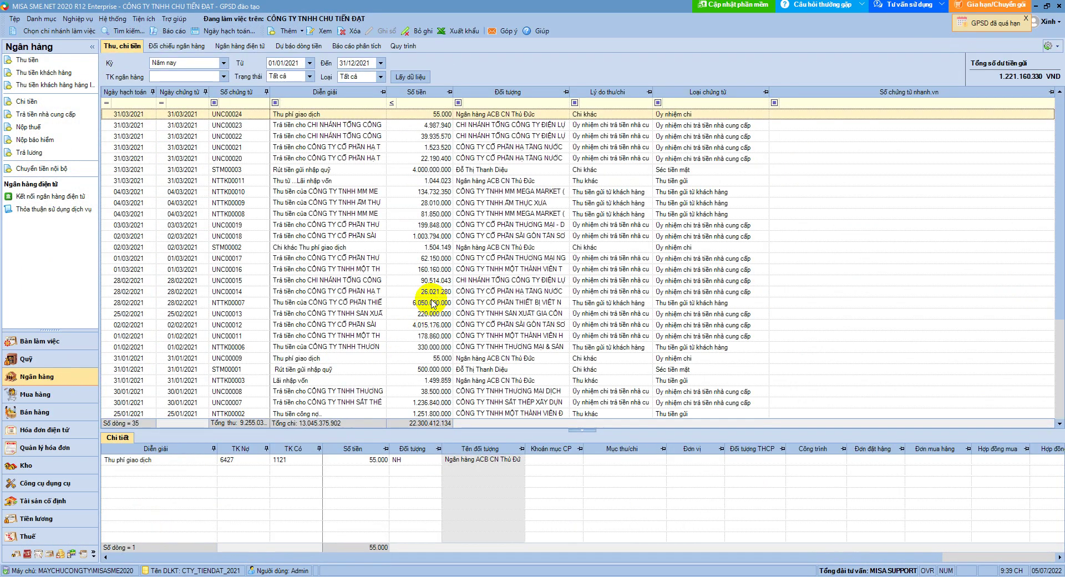